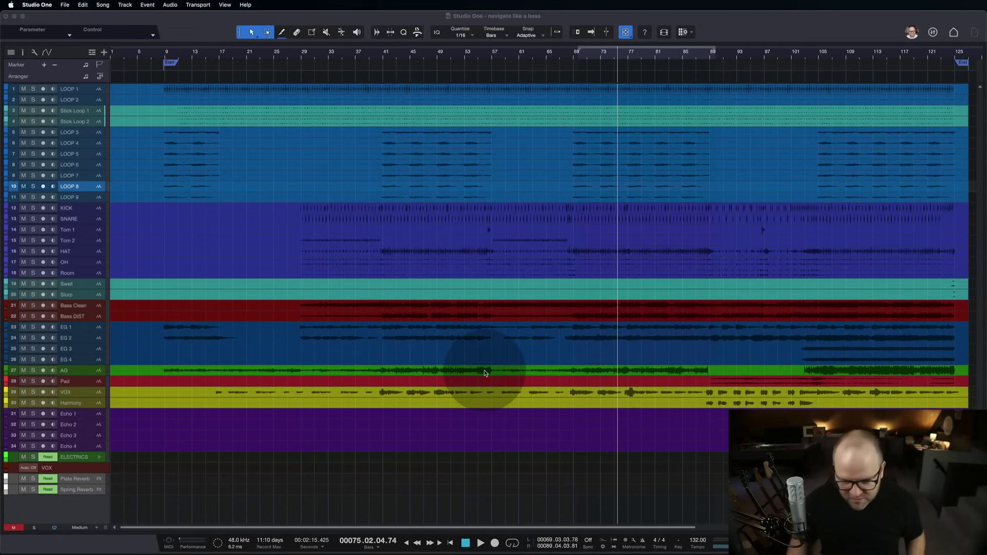
# Select the Slurp track, set the track height to Large and enlarge the waveforms inside the events
pyautogui.click(484, 294)
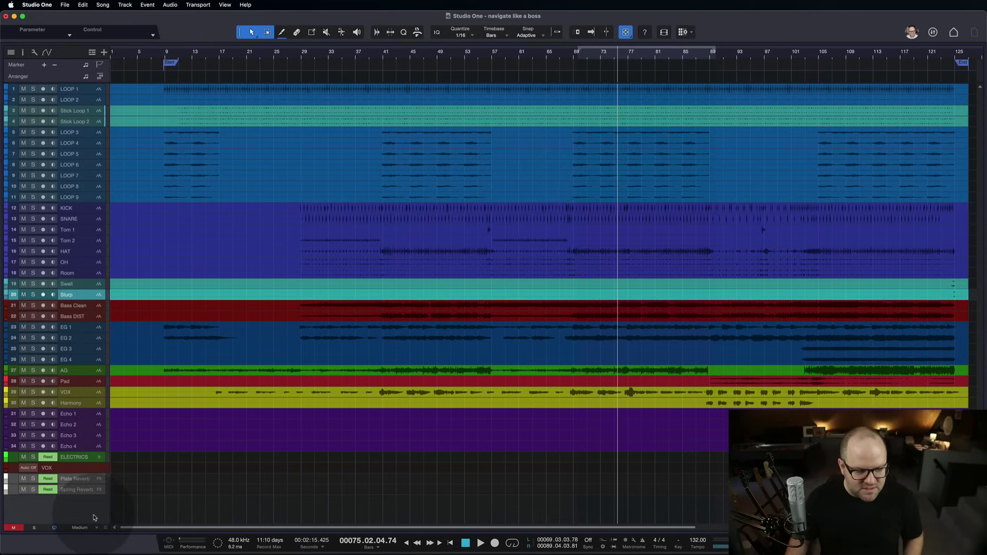
pyautogui.click(74, 530)
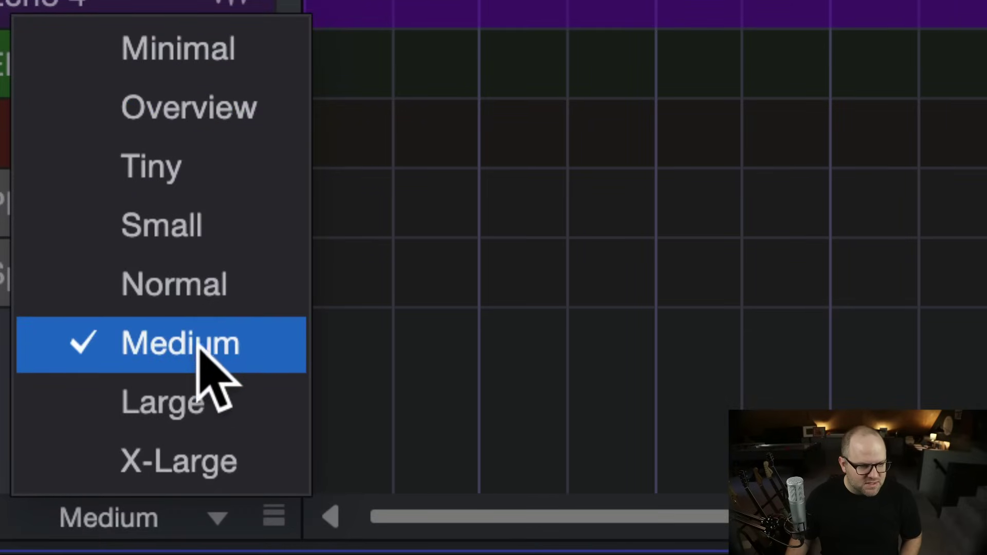
pyautogui.click(192, 391)
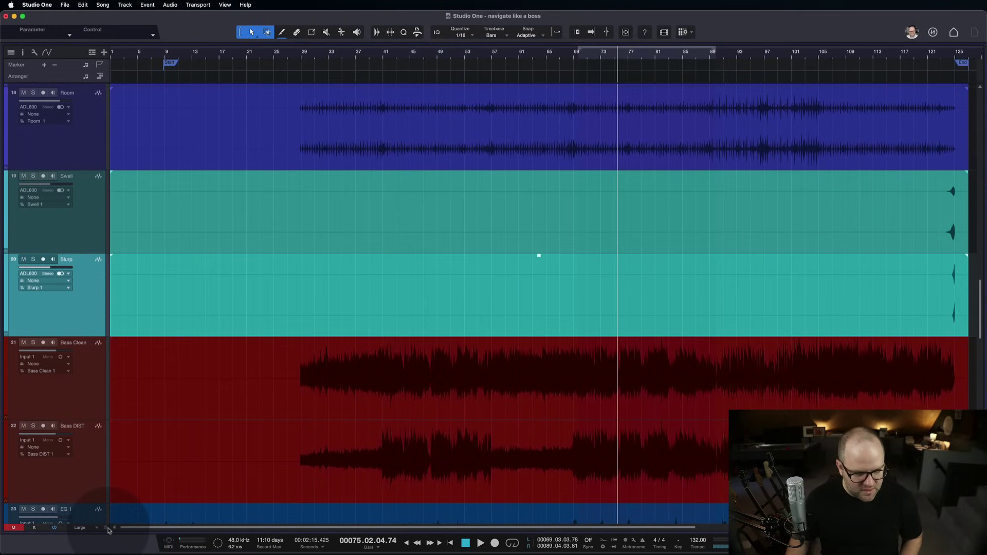
pyautogui.moveTo(901, 527); pyautogui.dragTo(914, 528)
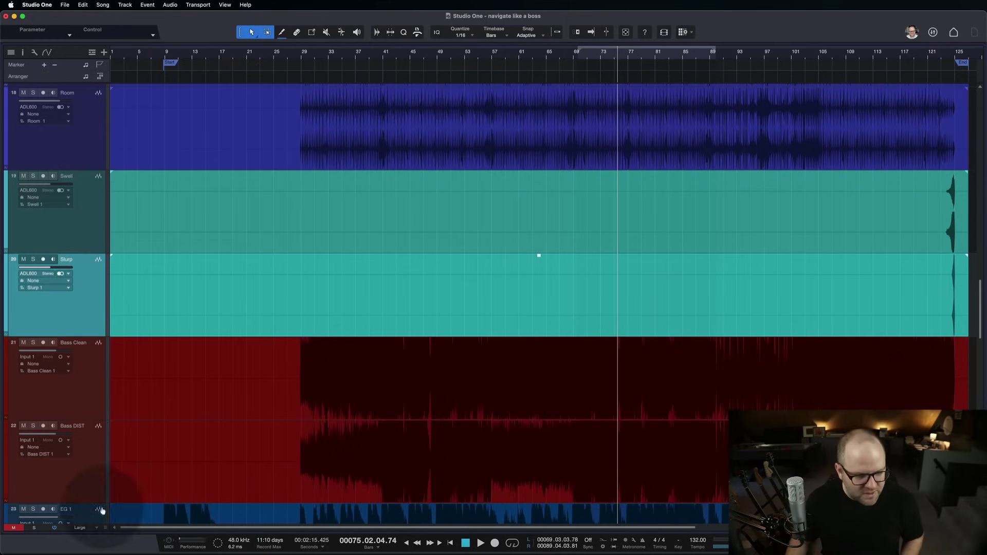
# Switch the track height through X-Large and Tiny, finishing on the Overview size
pyautogui.click(87, 530)
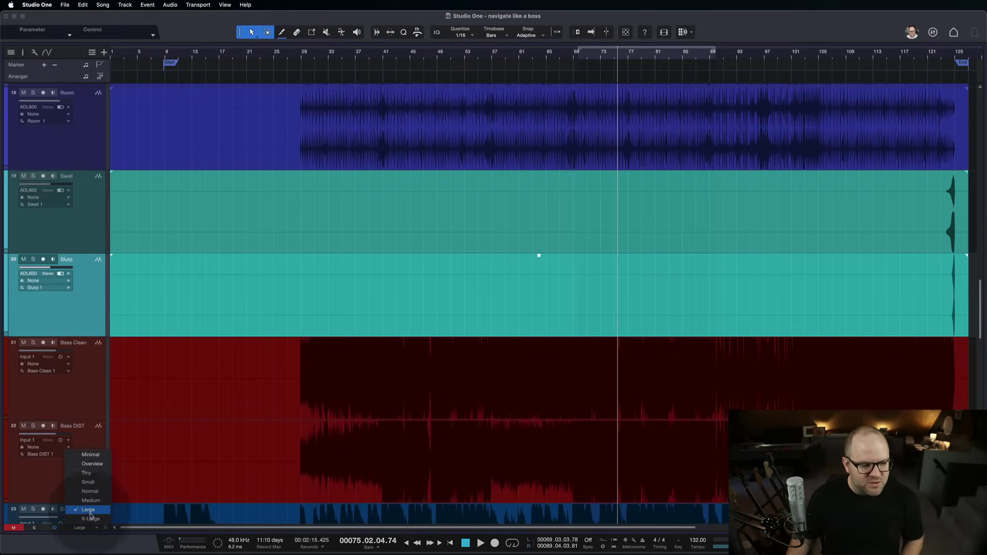
pyautogui.click(85, 512)
pyautogui.click(90, 531)
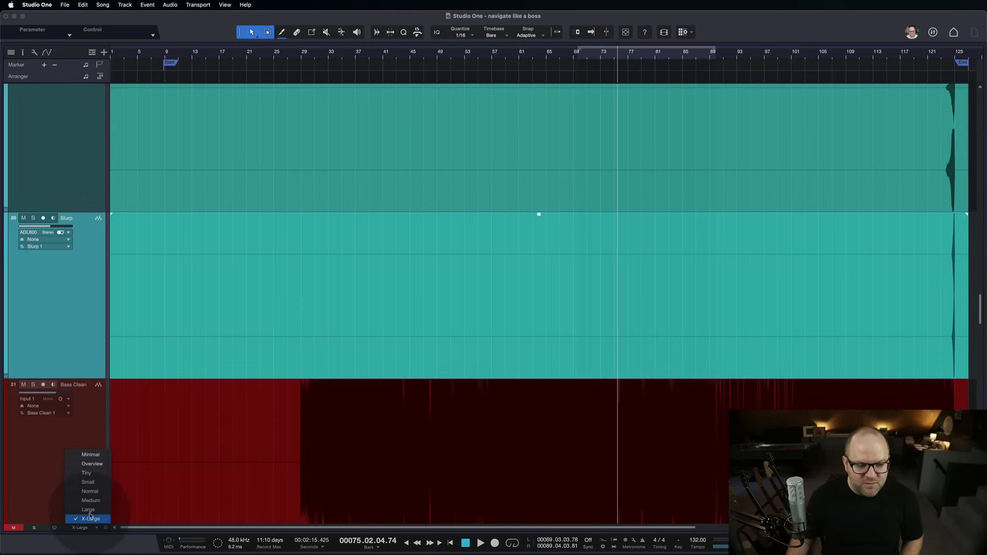
pyautogui.click(88, 476)
pyautogui.click(93, 535)
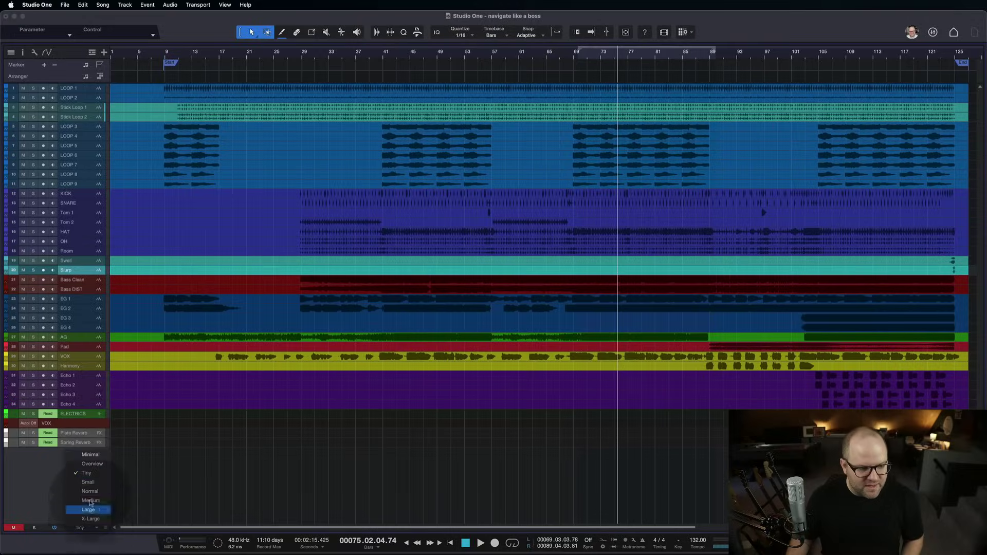
pyautogui.click(95, 468)
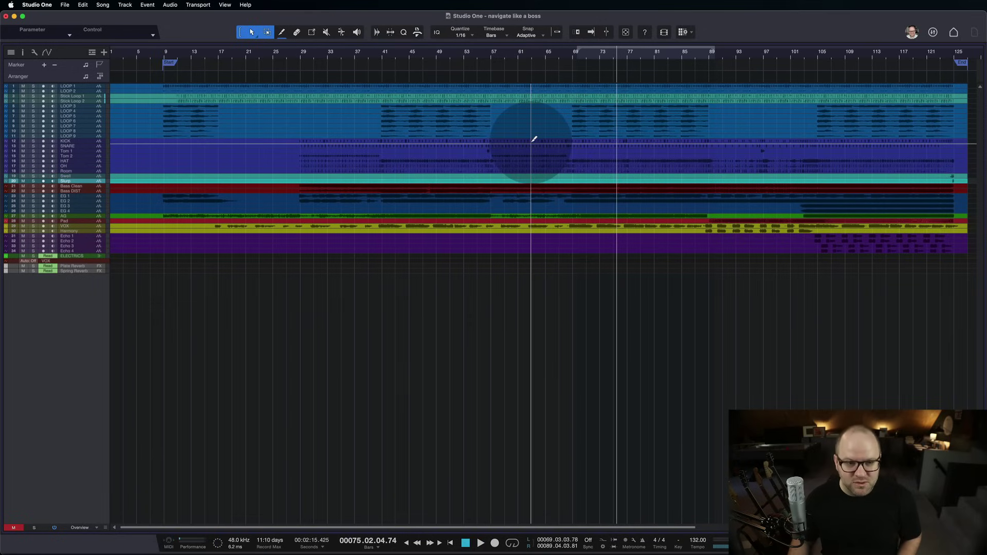
# Zoom the arrangement vertically in and out between the Minimal and X-Large track heights, ending at X-Large
pyautogui.scroll(10, 532, 142)
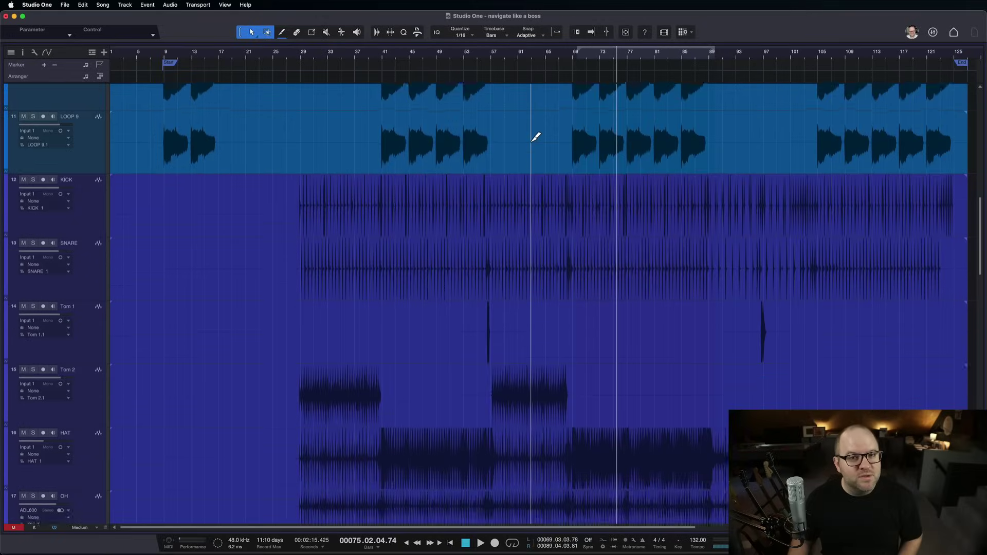
pyautogui.scroll(-10, 531, 142)
pyautogui.scroll(10, 532, 141)
pyautogui.scroll(3, 535, 138)
pyautogui.scroll(-8, 535, 138)
pyautogui.scroll(8, 535, 138)
pyautogui.scroll(-6, 536, 137)
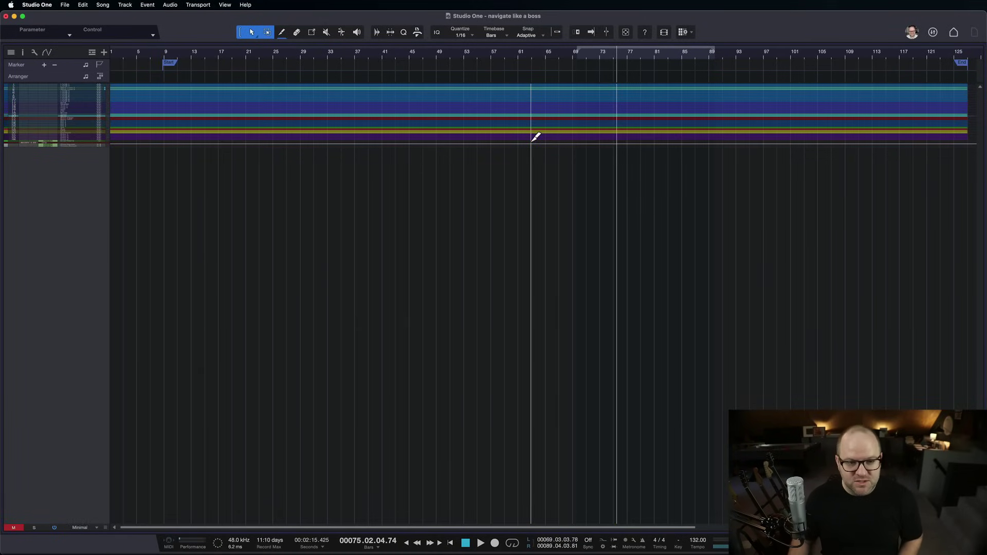
pyautogui.scroll(5, 535, 137)
pyautogui.scroll(-8, 535, 138)
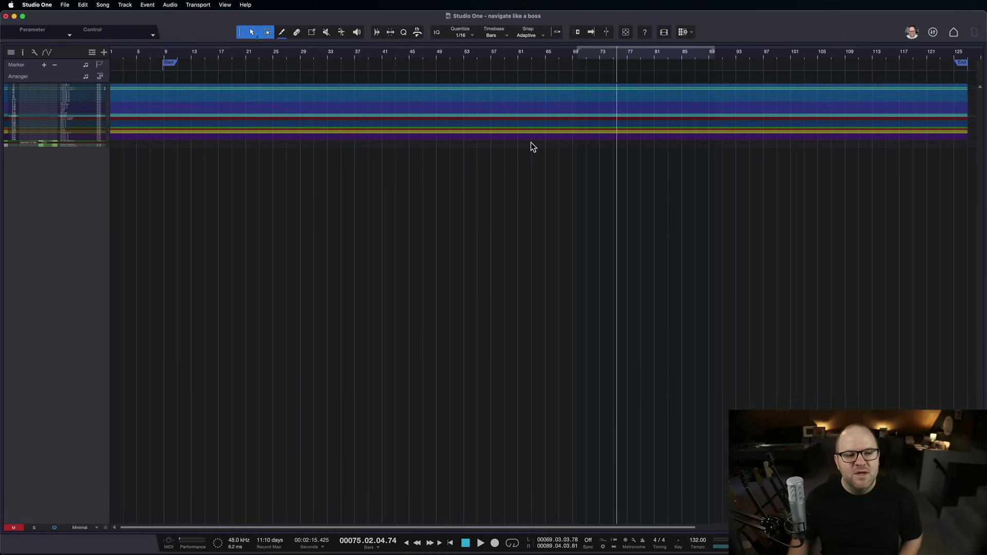
pyautogui.scroll(4, 535, 137)
pyautogui.scroll(-4, 536, 137)
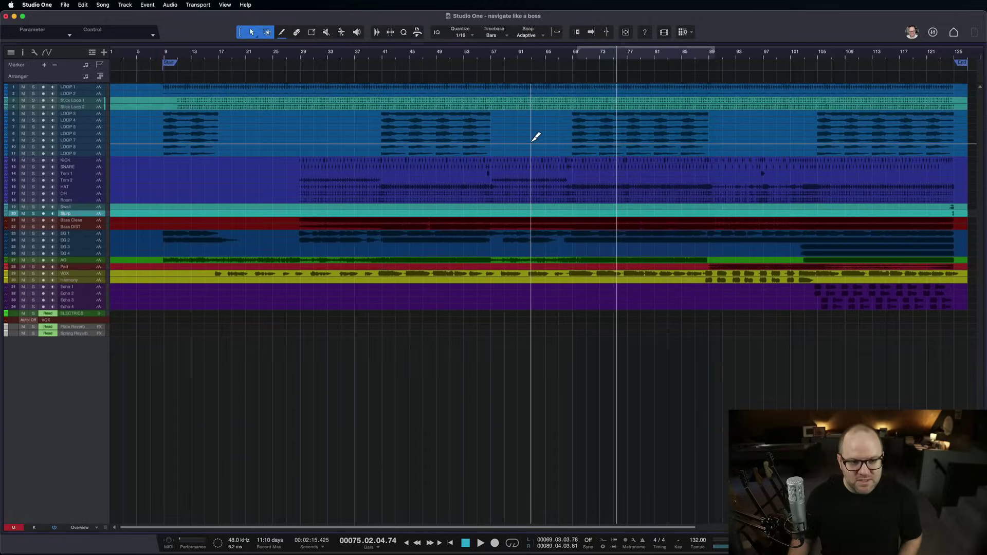
pyautogui.scroll(6, 536, 138)
pyautogui.click(487, 136)
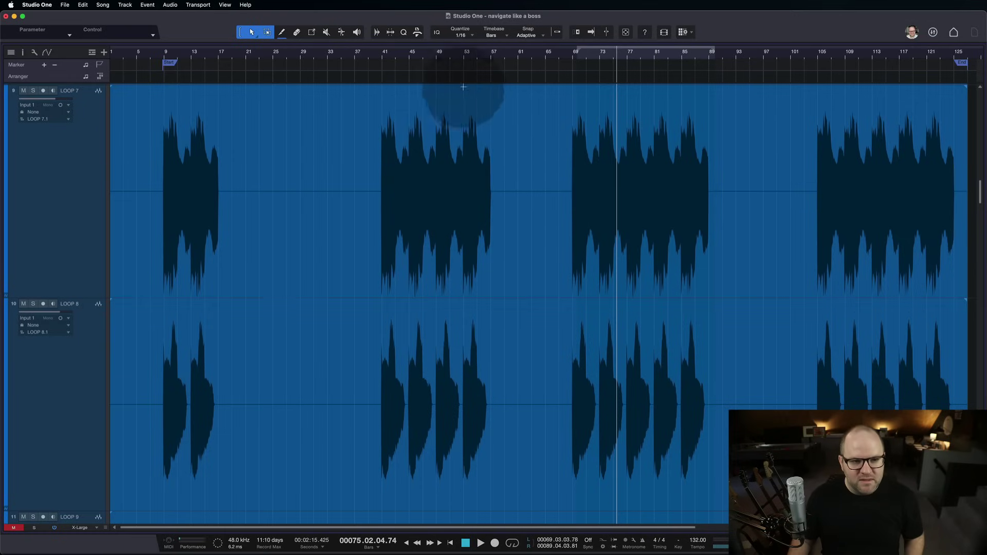
# Zoom the timeline out from the ruler and place the playback cursor at about bar 41
pyautogui.moveTo(413, 54)
pyautogui.mouseDown()
pyautogui.moveTo(415, 88)
pyautogui.moveTo(410, 44)
pyautogui.mouseUp()
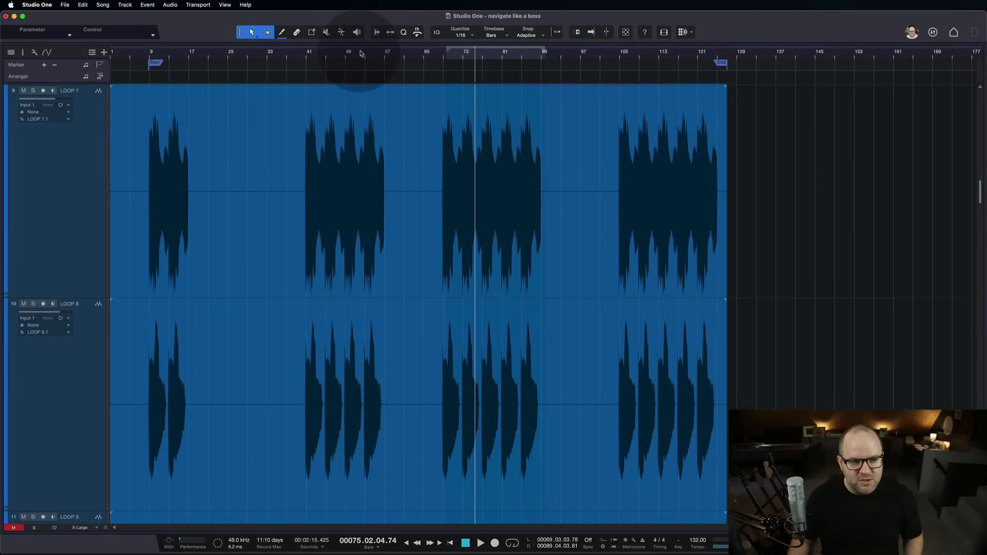
pyautogui.moveTo(392, 48); pyautogui.dragTo(325, 50)
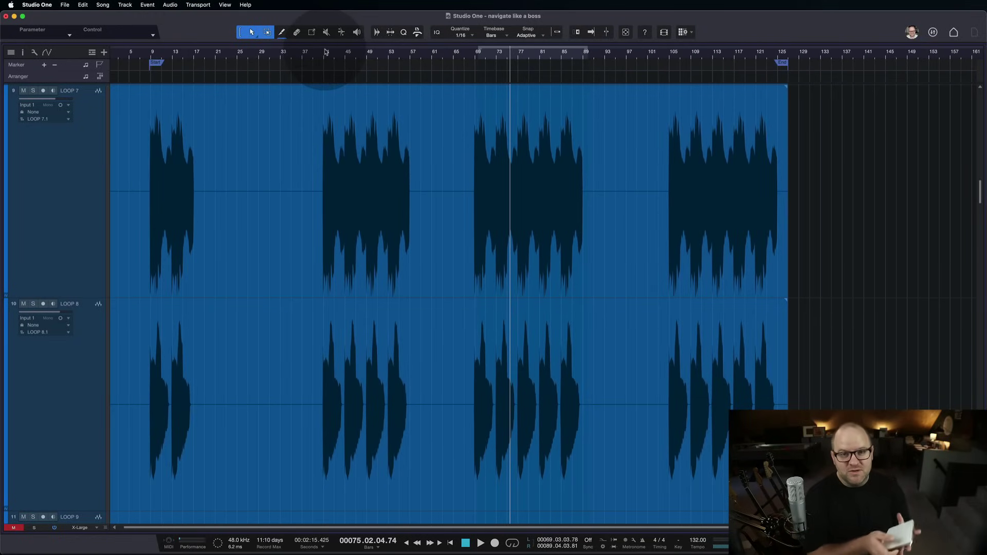
pyautogui.click(325, 52)
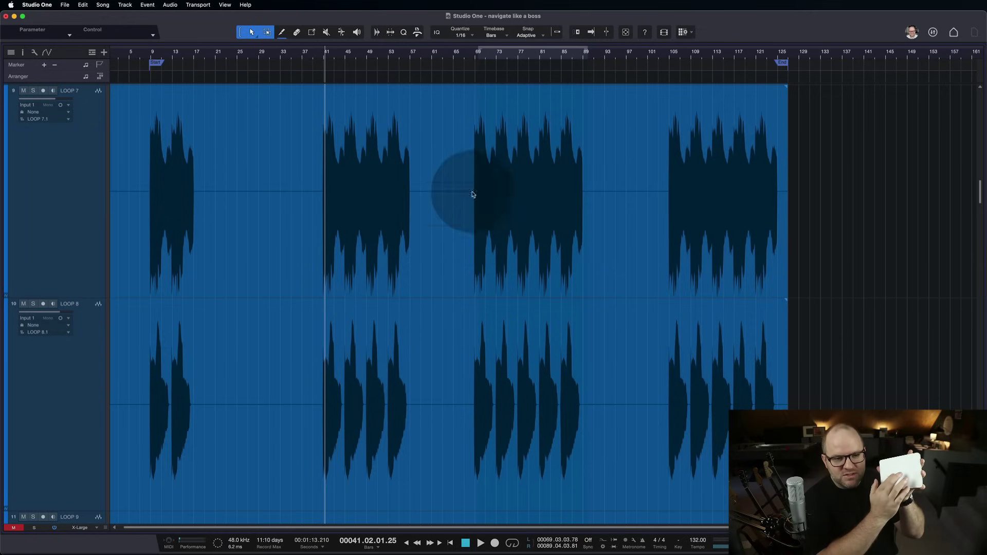
# Zoom the timeline horizontally in and out around the gap between bars 57 and 69 on LOOP 7 and LOOP 8
pyautogui.scroll(10, 408, 163)
pyautogui.scroll(-10, 409, 163)
pyautogui.scroll(6, 409, 162)
pyautogui.scroll(-4, 408, 163)
pyautogui.scroll(3, 409, 162)
pyautogui.scroll(-6, 408, 162)
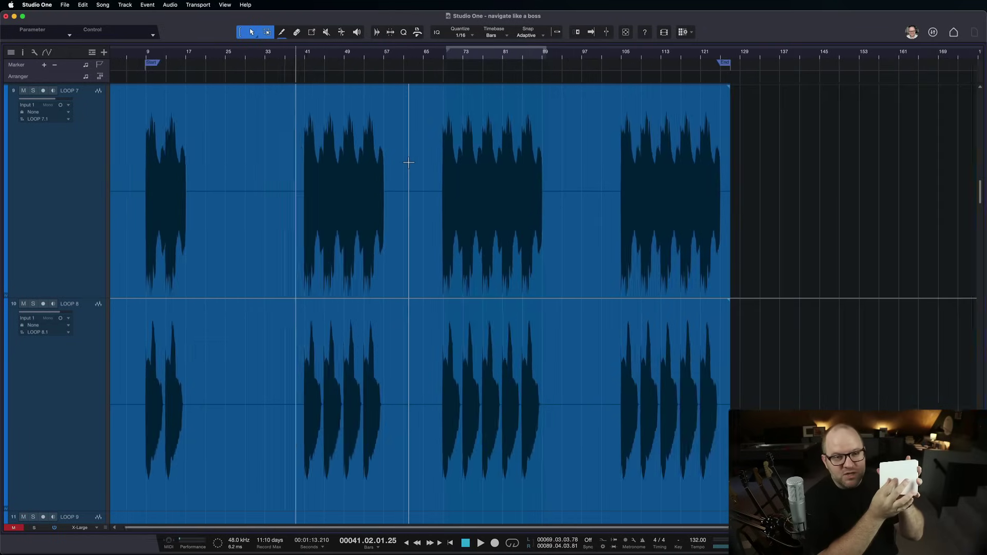
pyautogui.scroll(6, 408, 163)
pyautogui.scroll(-5, 409, 163)
pyautogui.scroll(2, 408, 163)
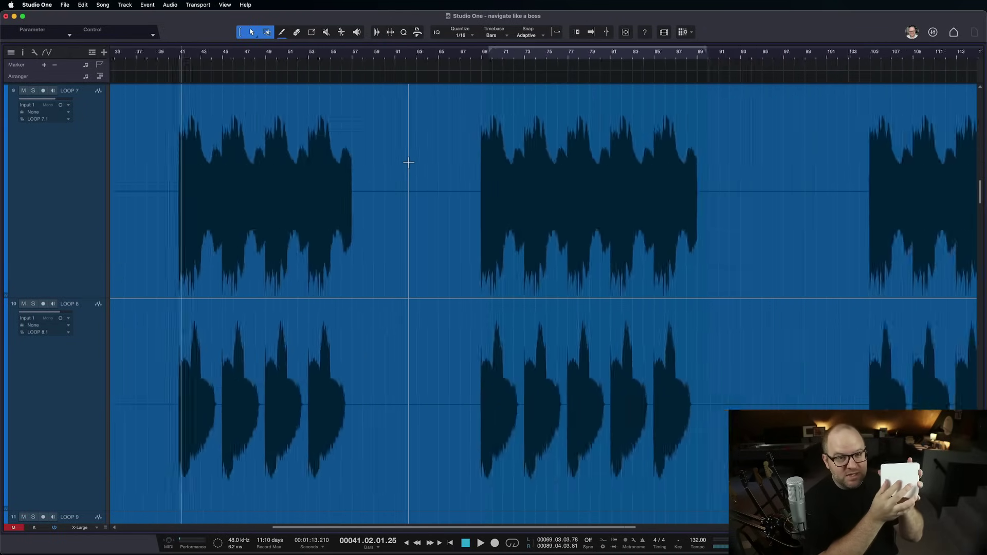
pyautogui.scroll(3, 409, 162)
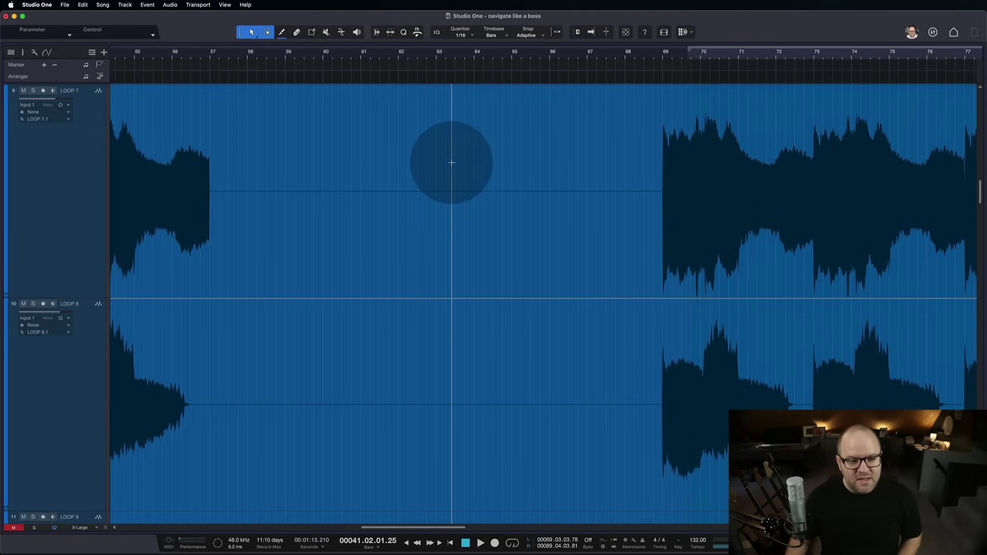
pyautogui.hscroll(-1, 452, 163)
pyautogui.hscroll(1, 451, 163)
# Zoom the tracks vertically in and out to compare all tracks at Minimal height with the loop and drum tracks enlarged
pyautogui.scroll(-5, 453, 162)
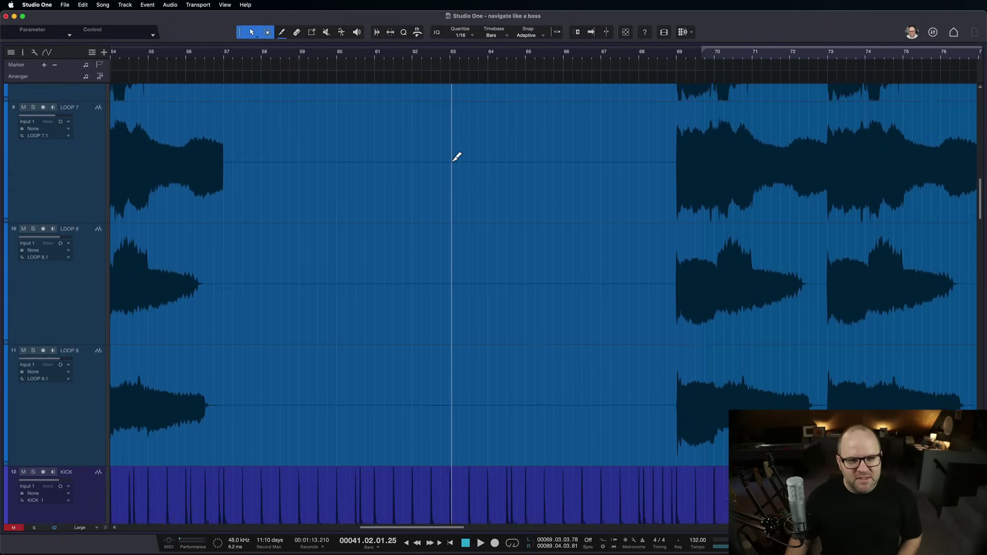
pyautogui.scroll(4, 453, 162)
pyautogui.scroll(-4, 453, 162)
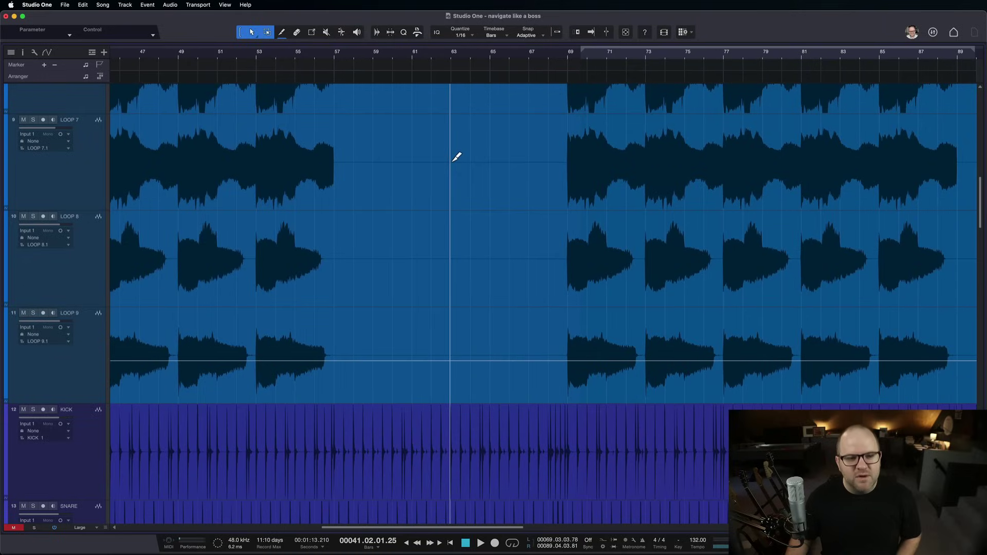
pyautogui.scroll(4, 458, 137)
pyautogui.scroll(-8, 458, 138)
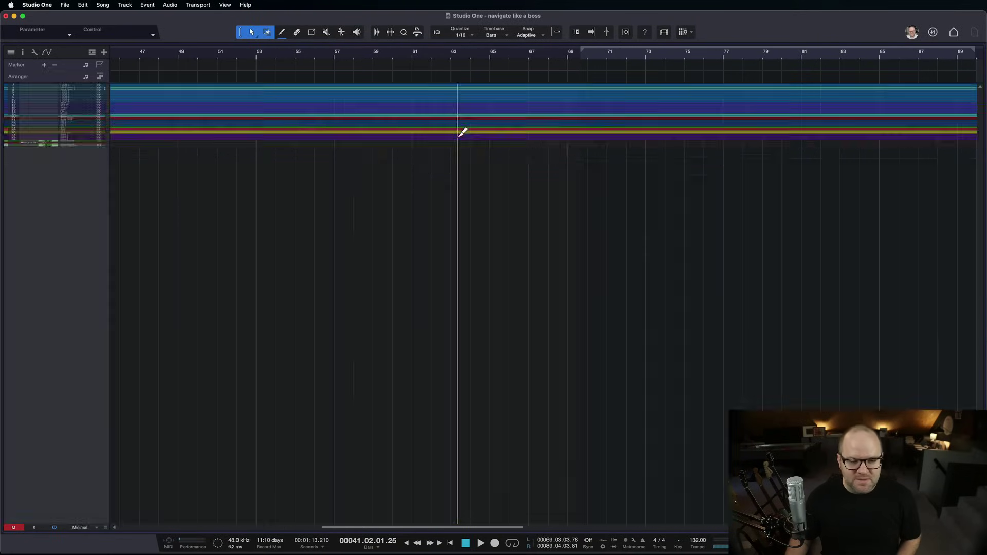
pyautogui.scroll(6, 458, 138)
pyautogui.scroll(-4, 458, 137)
pyautogui.scroll(6, 457, 138)
pyautogui.scroll(-3, 458, 137)
pyautogui.scroll(1, 458, 138)
pyautogui.scroll(-2, 458, 137)
pyautogui.scroll(-4, 457, 137)
pyautogui.scroll(6, 458, 138)
pyautogui.scroll(-3, 458, 137)
pyautogui.scroll(3, 458, 138)
pyautogui.scroll(-1, 458, 137)
# Step the vertical zoom in and out around LOOP 9 and the drums, ending at the Medium track height
pyautogui.hotkey('alt', 'e')
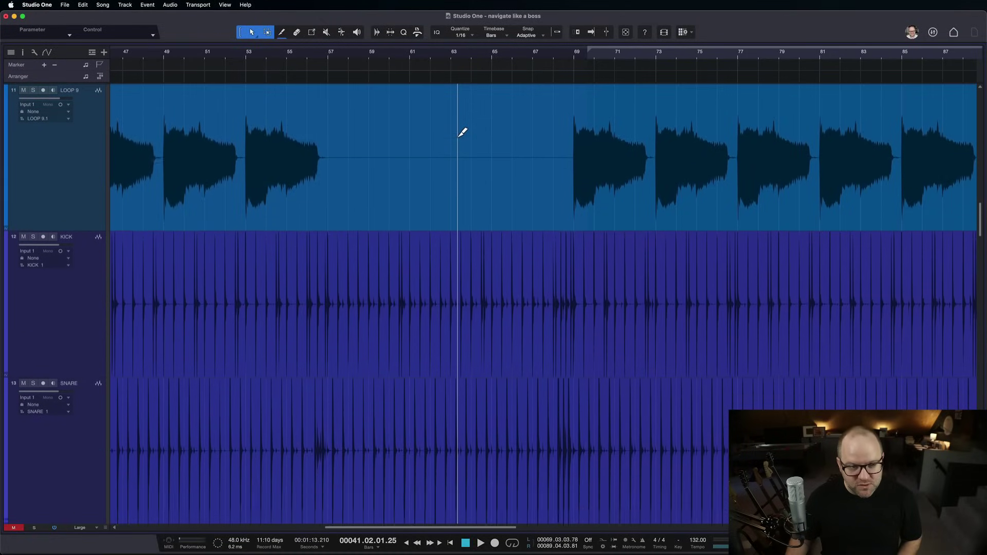
pyautogui.hotkey('alt', 'w')
pyautogui.hotkey('alt', 'w')
pyautogui.hotkey('alt', 'w')
pyautogui.hotkey('alt', 'w')
pyautogui.hotkey('alt', 'e')
pyautogui.hotkey('alt', 'e')
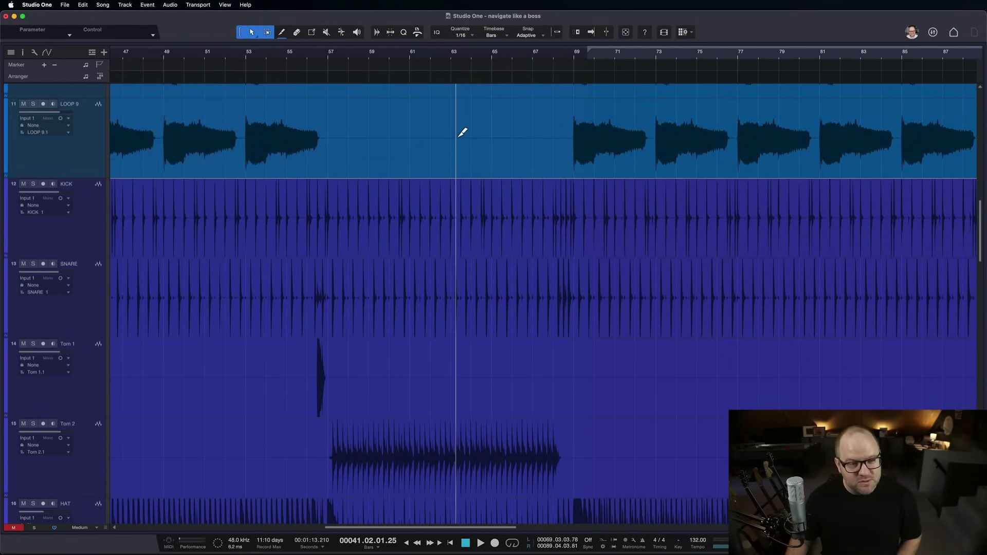
# Zoom the timeline horizontally in and out over LOOP 9 and the drum tracks at Medium track height
pyautogui.scroll(6, 458, 138)
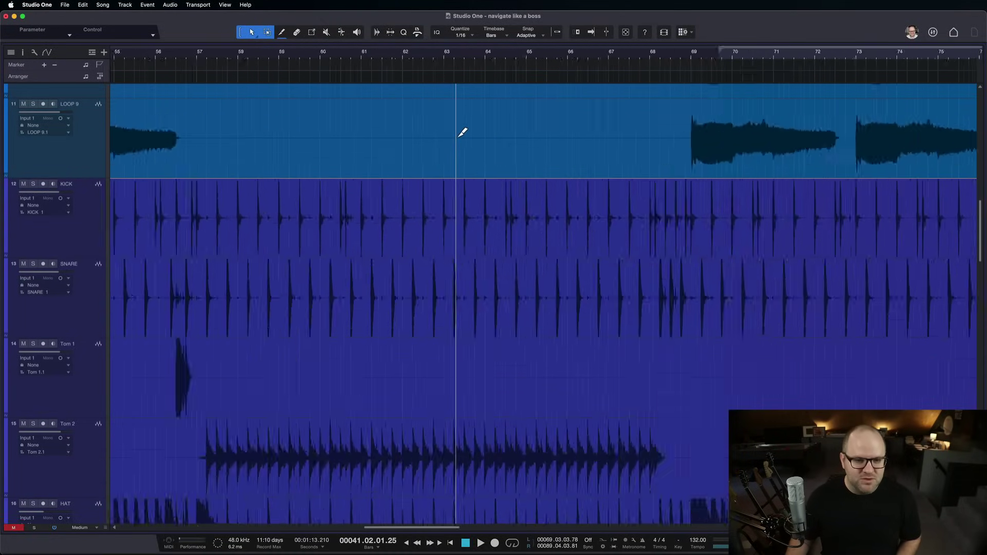
pyautogui.scroll(-7, 458, 137)
pyautogui.scroll(7, 458, 137)
pyautogui.press('w')
pyautogui.press('w')
pyautogui.press('w')
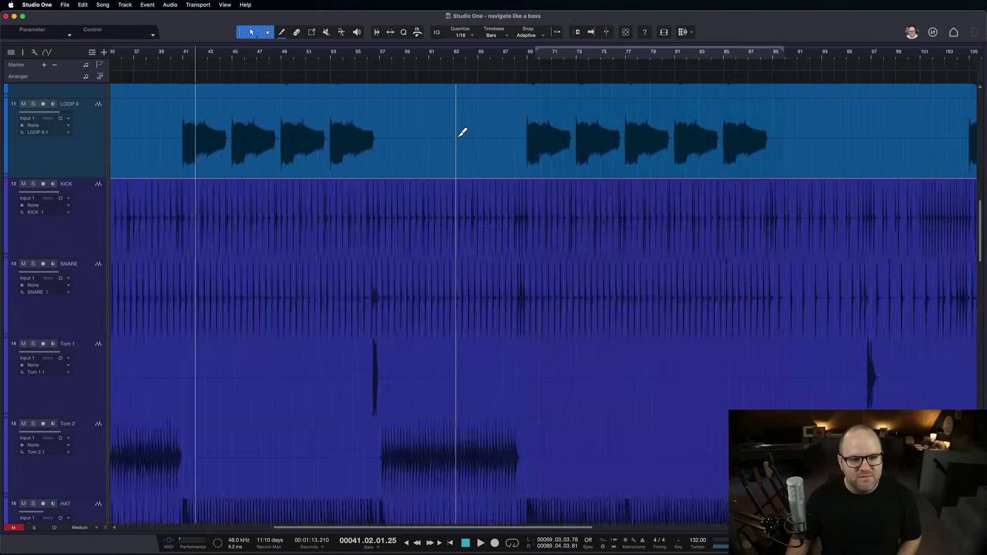
pyautogui.press('e')
pyautogui.press('e')
pyautogui.press('w')
pyautogui.press('w')
pyautogui.press('e')
pyautogui.press('e')
# Set the track height to Large and zoom the timeline in on bars 70 to 74 of LOOP 9, KICK and SNARE
pyautogui.scroll(-4, 458, 138)
pyautogui.scroll(4, 458, 137)
pyautogui.scroll(-3, 458, 137)
pyautogui.scroll(4, 458, 137)
pyautogui.scroll(-9, 458, 137)
pyautogui.press('e')
pyautogui.press('e')
pyautogui.press('e')
pyautogui.press('e')
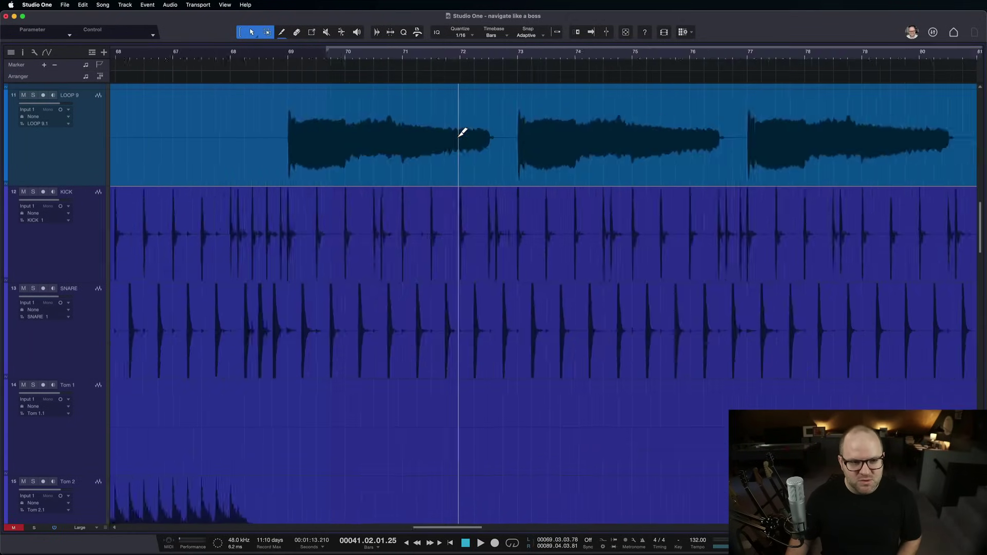
pyautogui.press('w')
pyautogui.press('w')
pyautogui.press('w')
pyautogui.press('w')
pyautogui.press('w')
pyautogui.press('w')
pyautogui.press('w')
pyautogui.press('e')
pyautogui.press('e')
pyautogui.press('e')
pyautogui.press('e')
# Enlarge the tracks to X-Large height and zoom the timeline to show about bars 63 to 85 of LOOP 9 and KICK
pyautogui.press('e')
pyautogui.press('e')
pyautogui.press('e')
pyautogui.press('e')
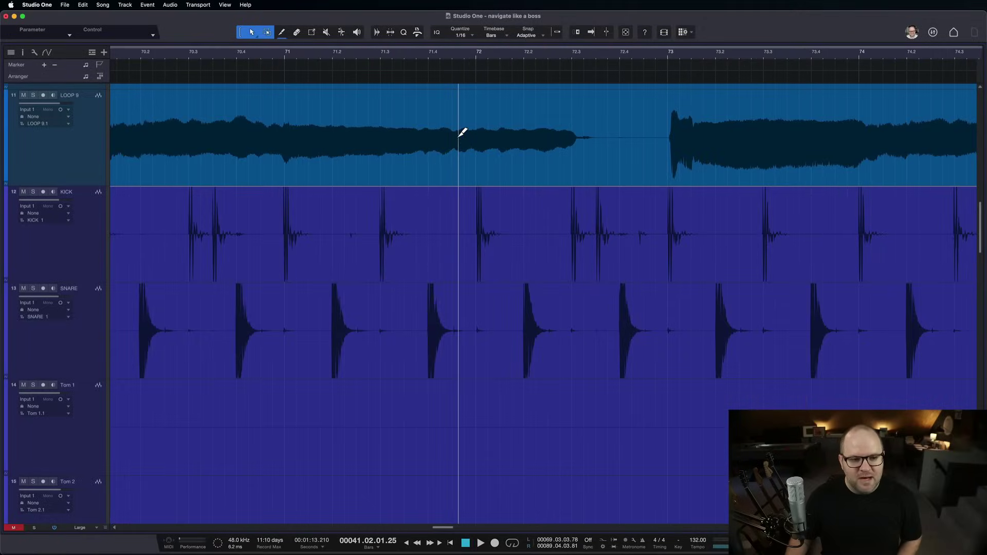
pyautogui.hotkey('alt', 'e')
pyautogui.press('e')
pyautogui.press('e')
pyautogui.press('e')
pyautogui.press('e')
pyautogui.press('w')
pyautogui.press('w')
pyautogui.press('w')
pyautogui.press('w')
pyautogui.press('w')
pyautogui.press('w')
pyautogui.press('w')
pyautogui.press('w')
pyautogui.press('w')
pyautogui.press('w')
pyautogui.press('w')
pyautogui.press('w')
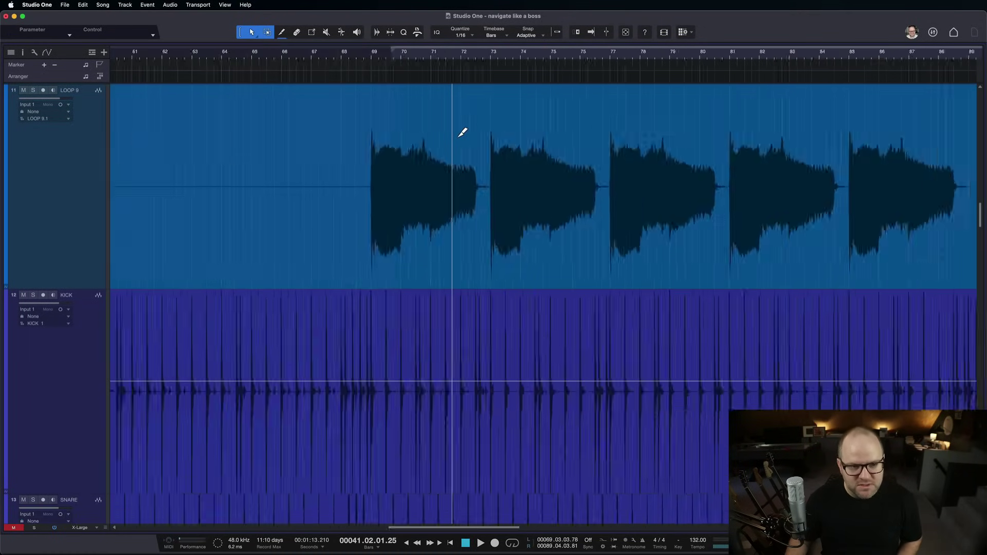
pyautogui.press('e')
pyautogui.press('e')
pyautogui.press('e')
pyautogui.press('e')
pyautogui.press('e')
pyautogui.press('e')
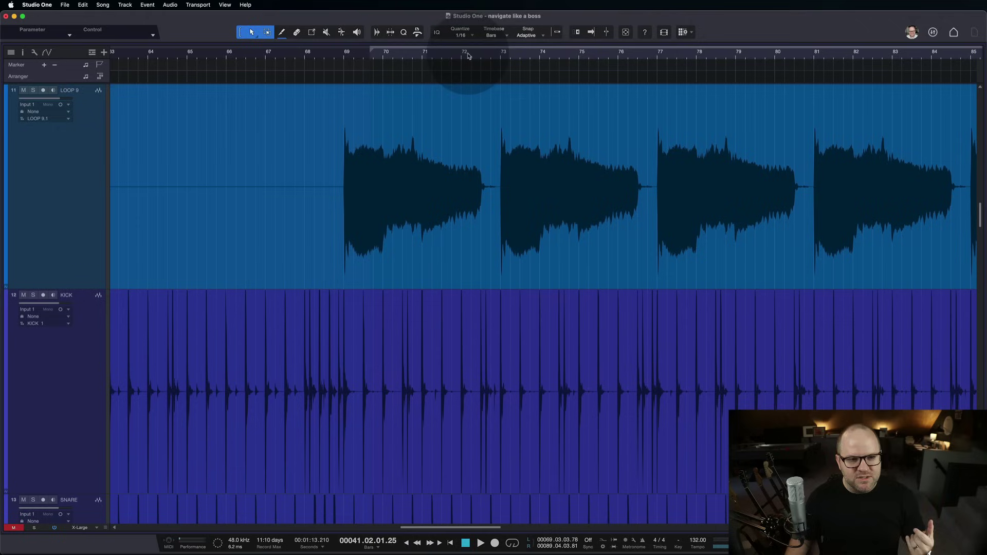
# Zoom in closely on the note and kick transients at bar 73 of the LOOP 9 and KICK tracks
pyautogui.click(511, 111)
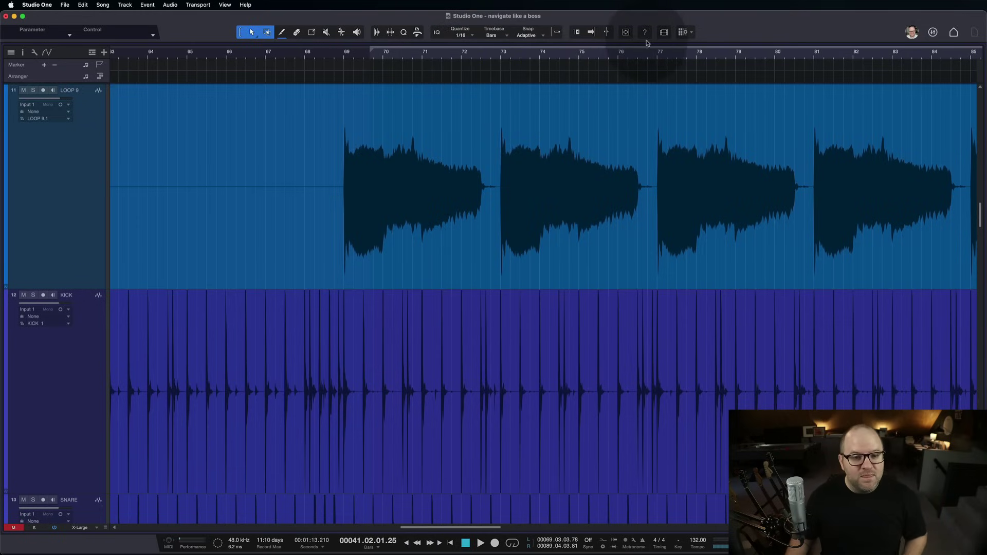
pyautogui.click(502, 147)
pyautogui.scroll(-5, 502, 146)
pyautogui.scroll(5, 503, 146)
pyautogui.scroll(10, 502, 147)
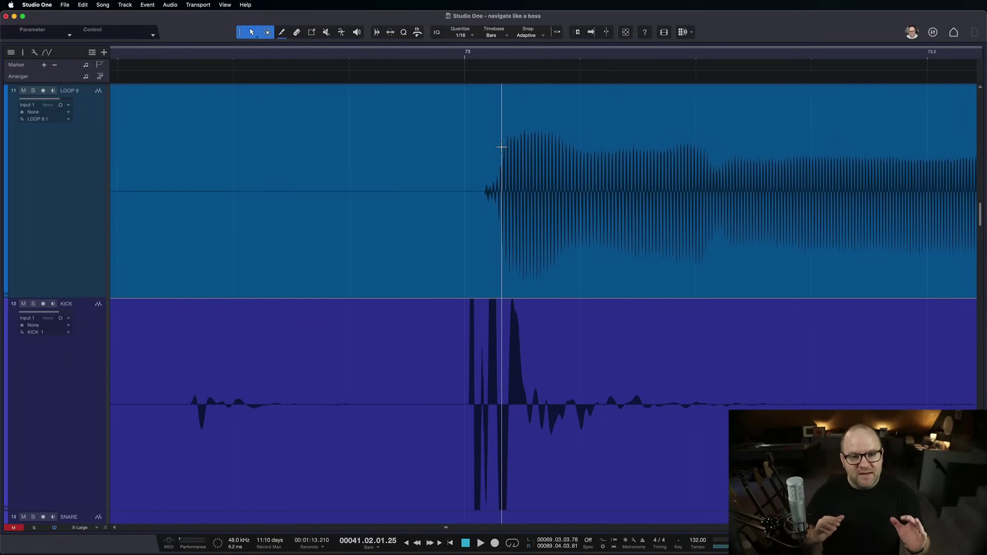
# Try the Toggle Auto Zoom option, open the keyboard shortcut preferences and search for "auto zoom"
pyautogui.click(626, 33)
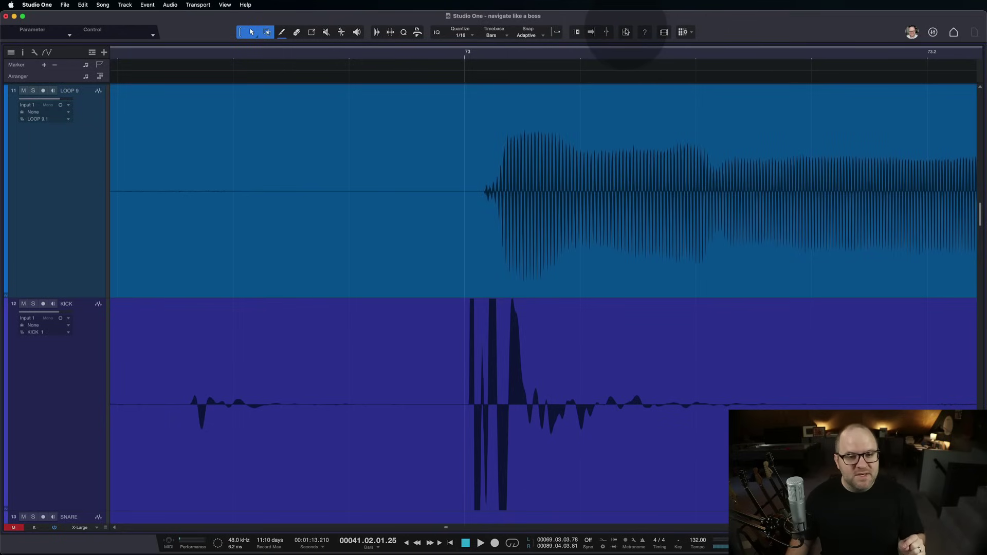
pyautogui.press('super+comma')
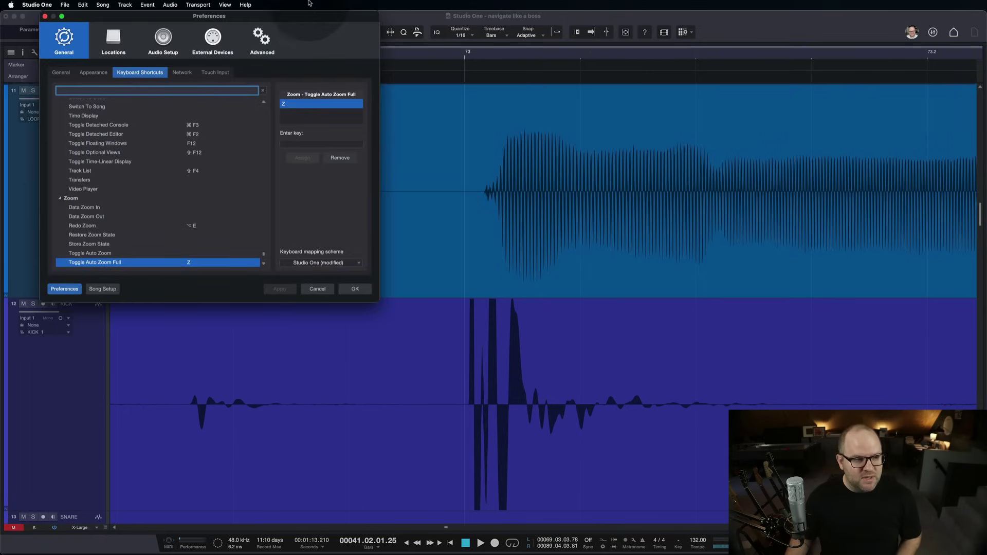
pyautogui.write('to zoon')
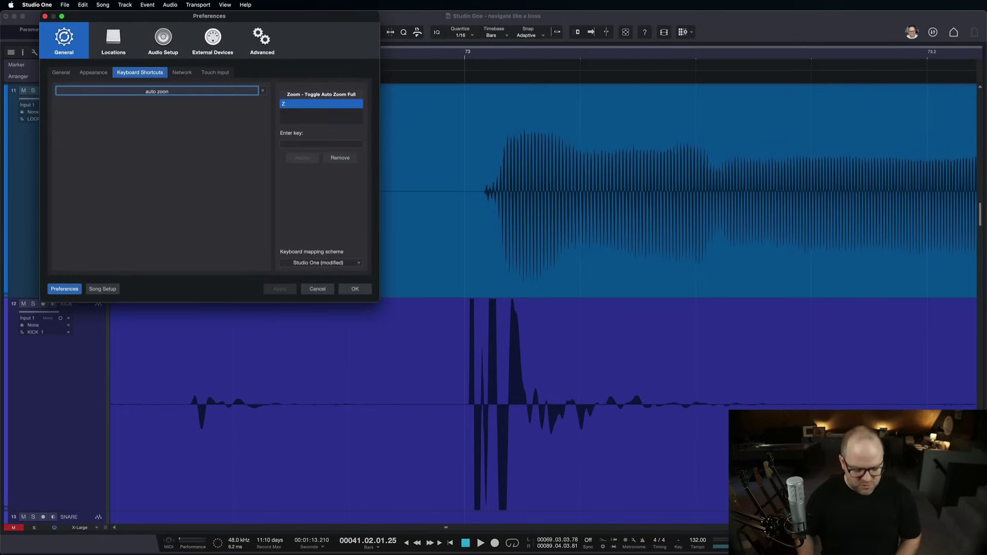
# Close the preferences without saving changes and zoom out to show the full song with all tracks
pyautogui.press('BackSpace')
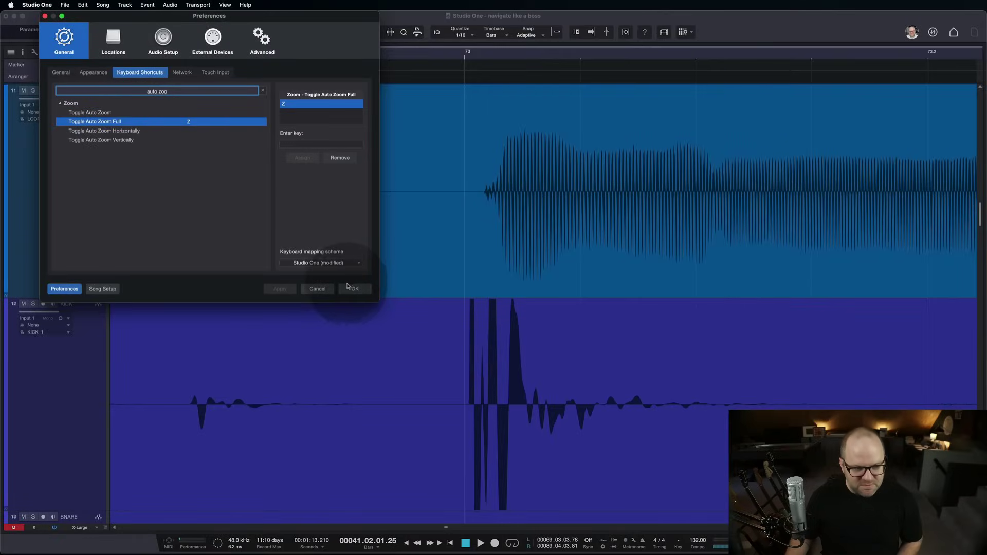
pyautogui.click(318, 289)
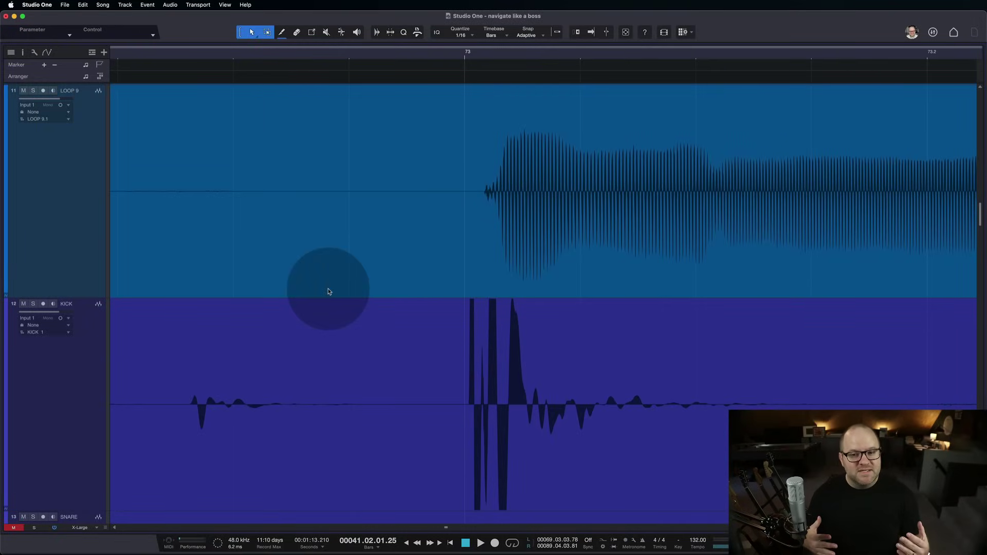
pyautogui.scroll(10, 524, 175)
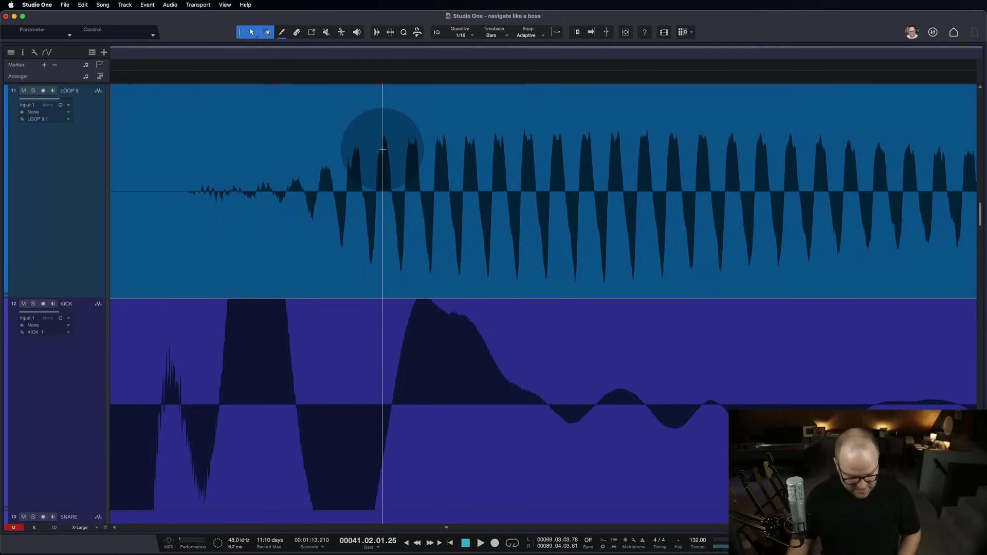
pyautogui.hotkey('shift', 'f')
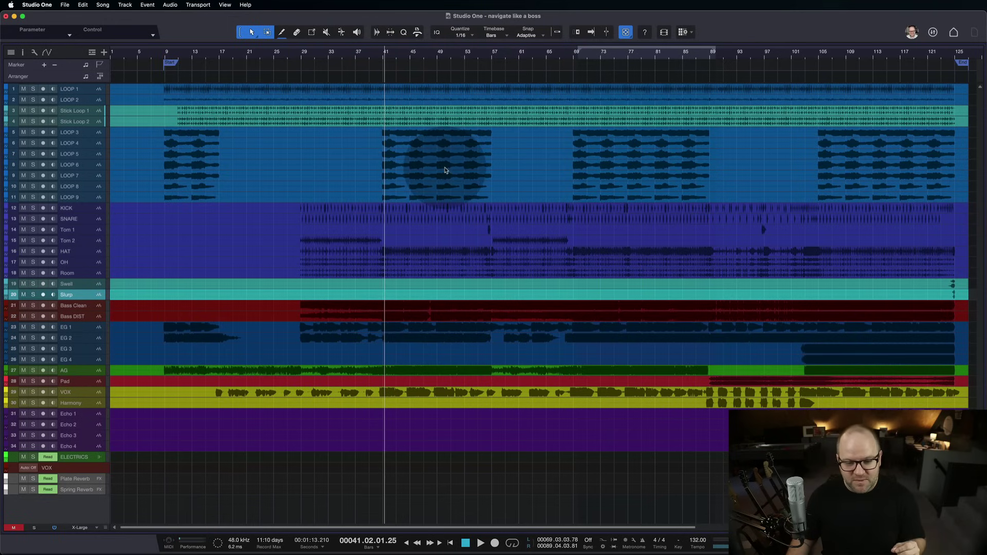
# Zoom in on bars 49 to 52 of LOOP 6 and LOOP 7, select a short range on LOOP 6, and return to the full song view
pyautogui.scroll(10, 445, 167)
pyautogui.scroll(10, 445, 168)
pyautogui.scroll(10, 445, 167)
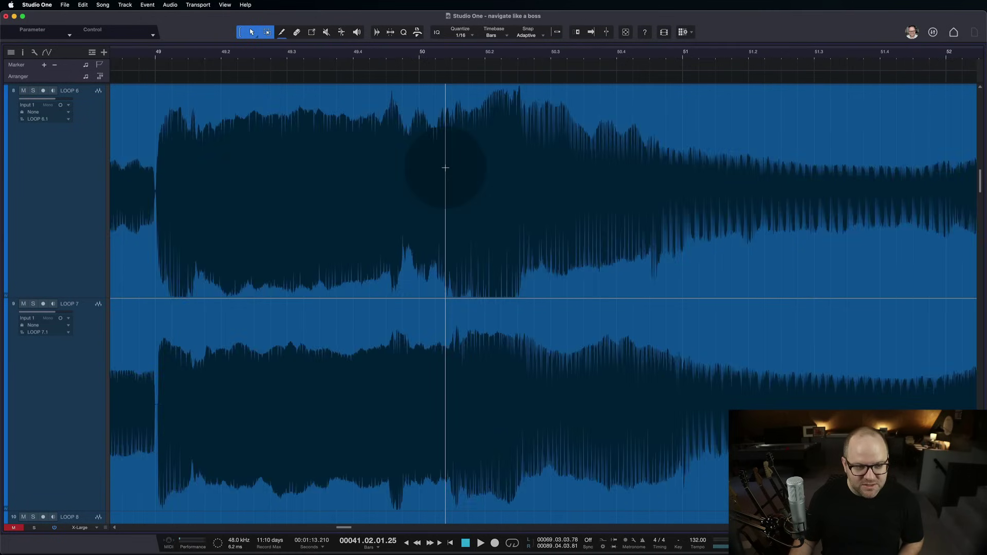
pyautogui.moveTo(456, 160); pyautogui.dragTo(502, 165)
pyautogui.press('z')
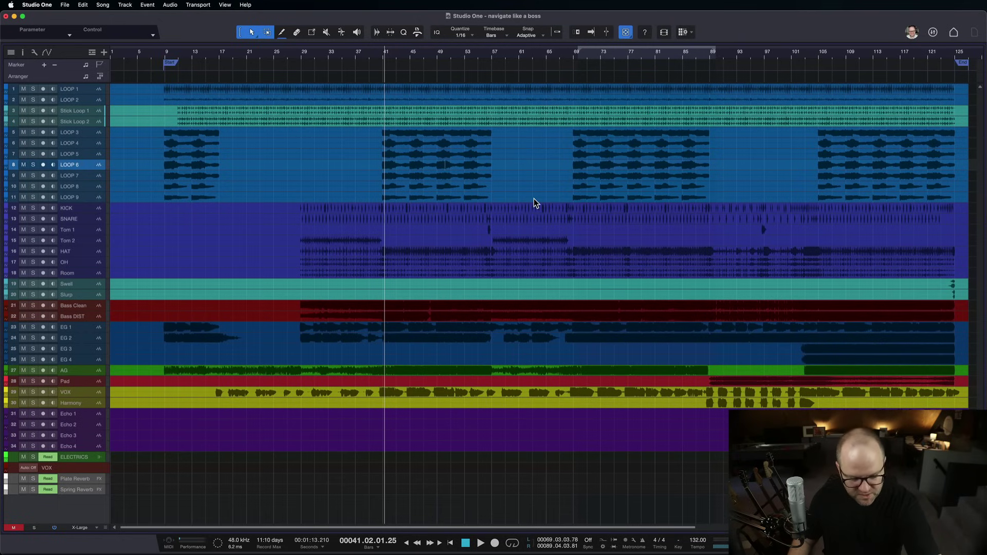
# Zoom the timeline to about bars 40 to 50 and place the playback cursor just before bar 41
pyautogui.scroll(10, 394, 143)
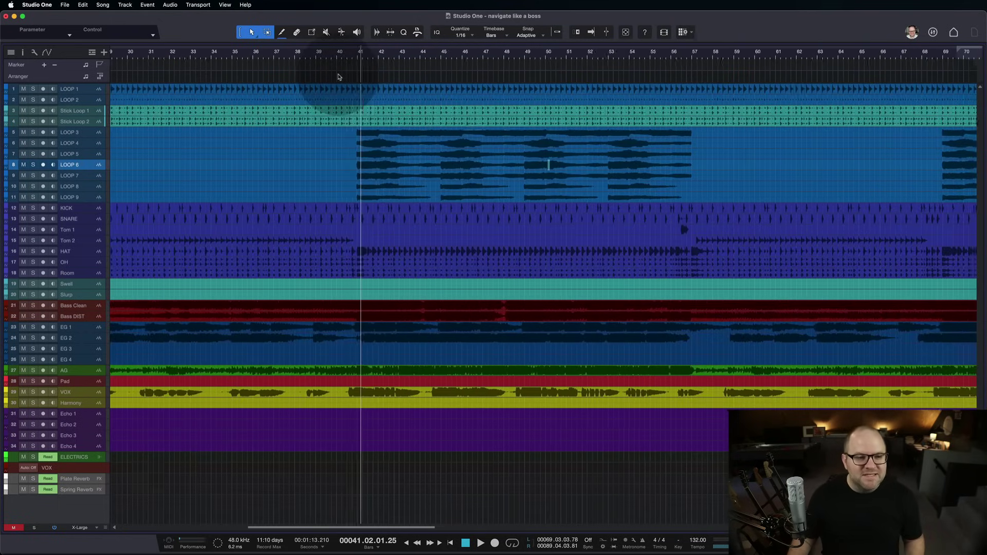
pyautogui.scroll(-5, 339, 77)
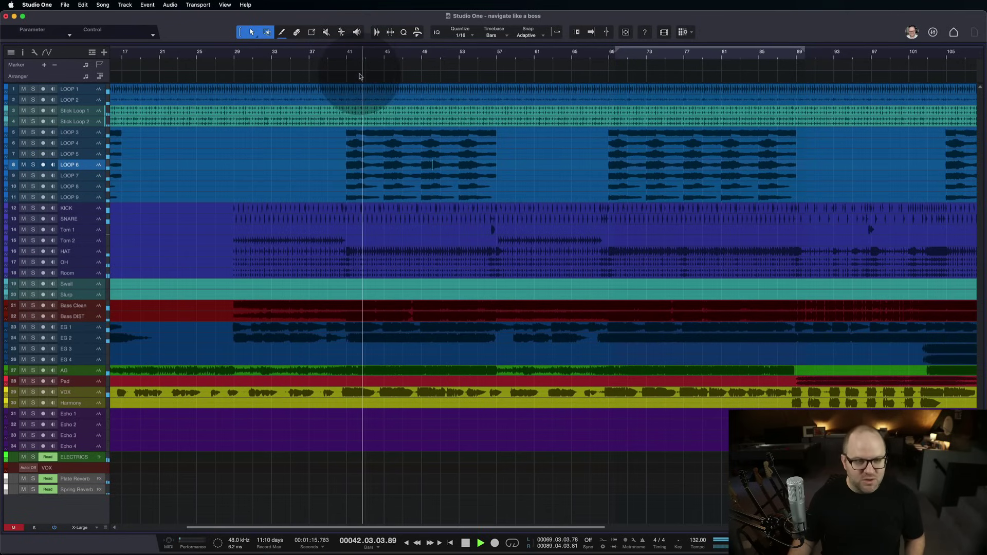
pyautogui.scroll(10, 360, 73)
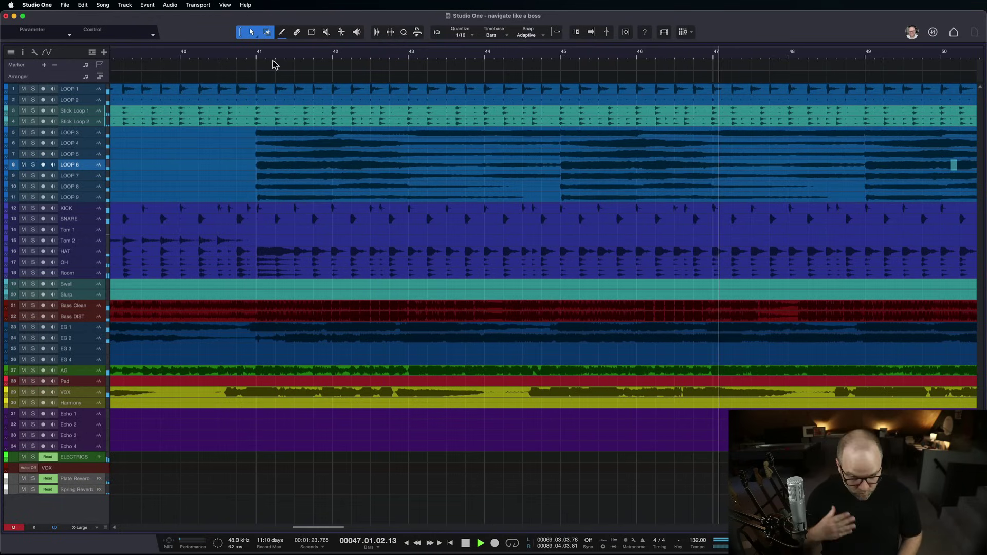
pyautogui.click(275, 63)
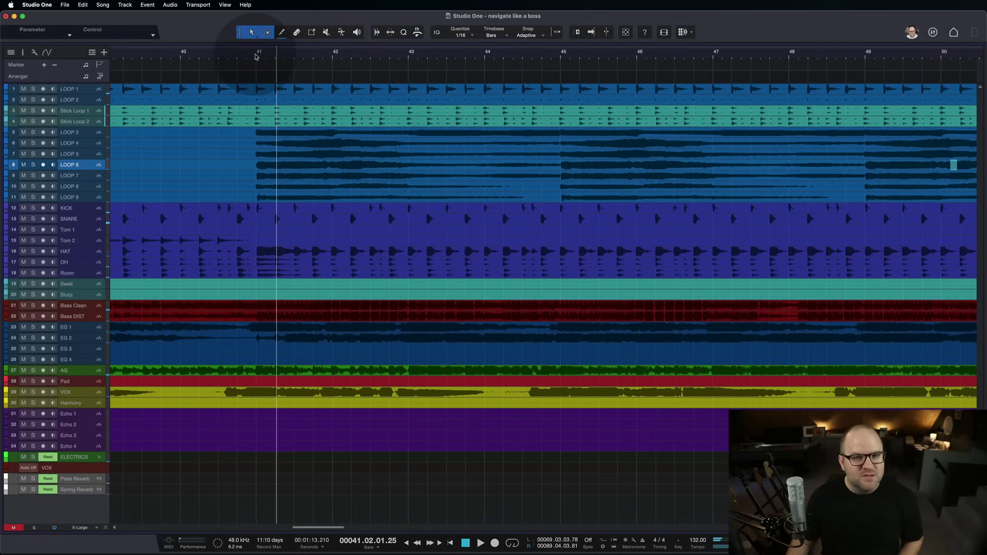
pyautogui.click(258, 61)
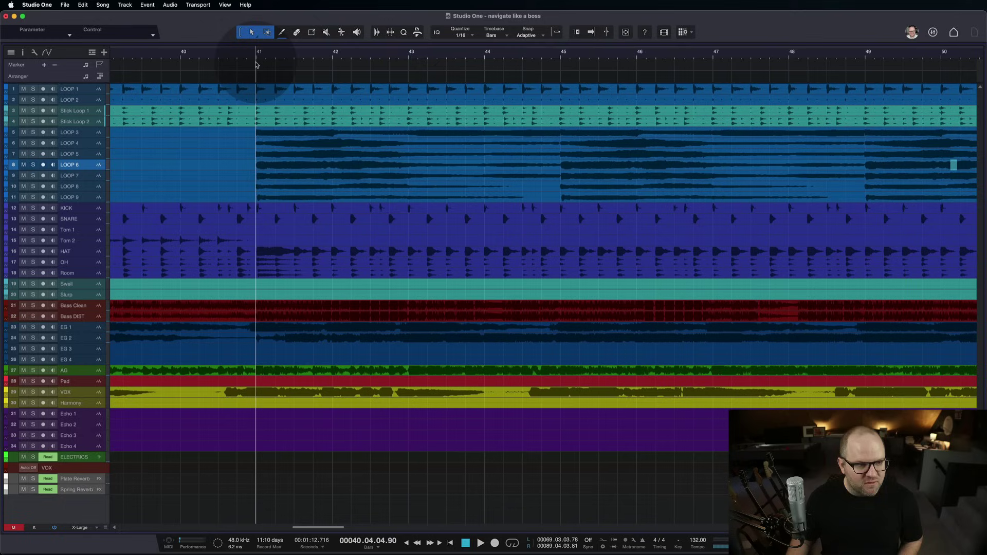
# Play the song from bar 41 and stop it so the cursor returns to the start position, repeating the test
pyautogui.press('space')
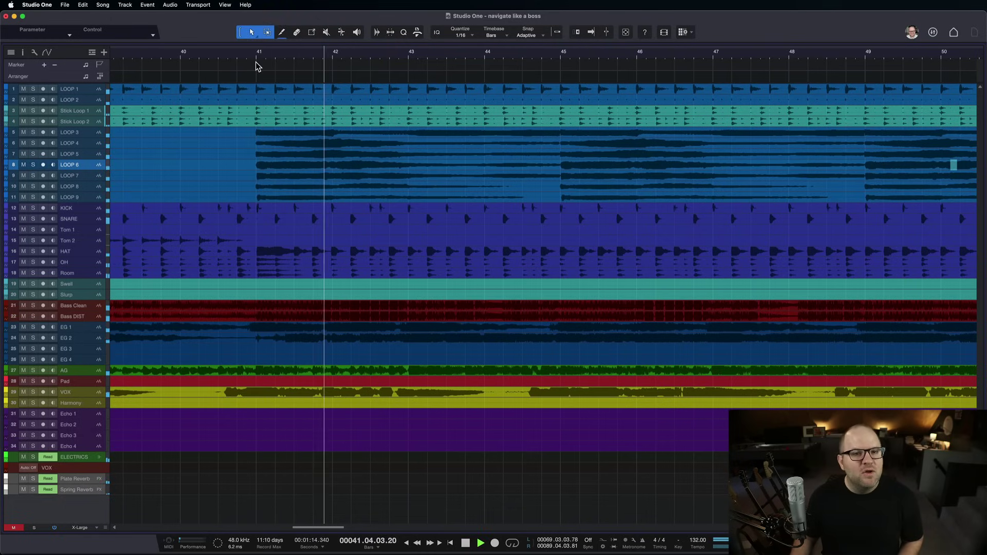
pyautogui.click(256, 63)
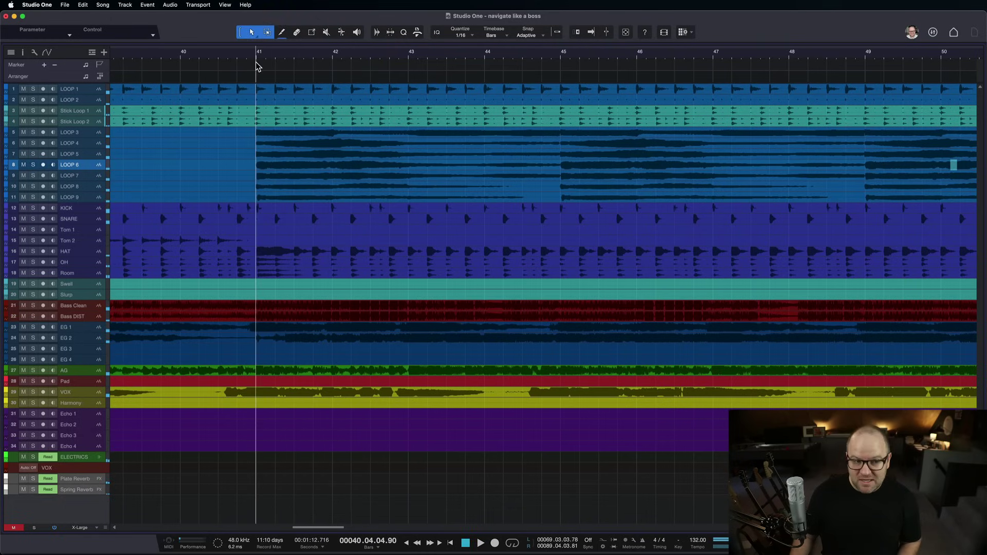
pyautogui.press('space')
pyautogui.press('space')
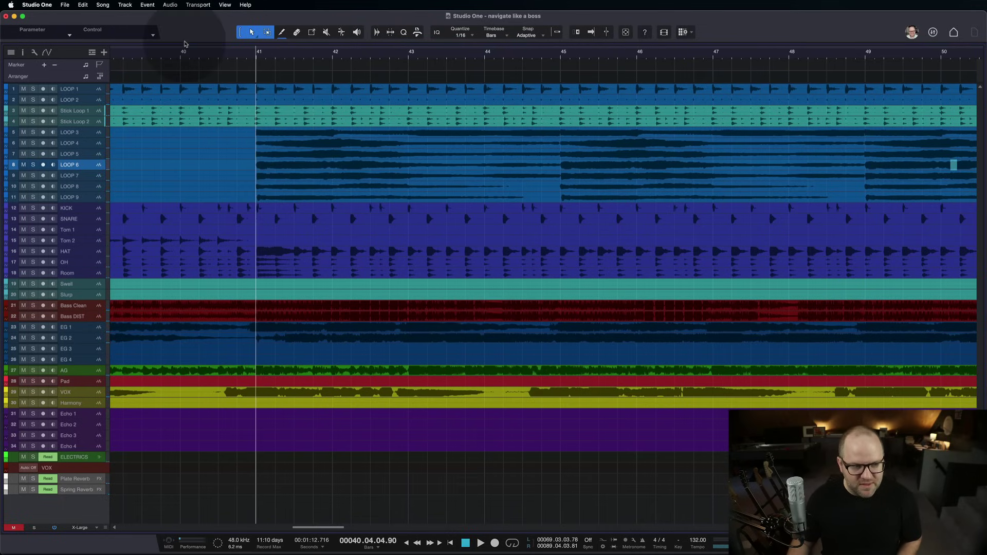
# Examine the Return to Start on Stop setting in the transport options and in the Play control's options
pyautogui.click(195, 5)
pyautogui.click(193, 5)
pyautogui.click(193, 5)
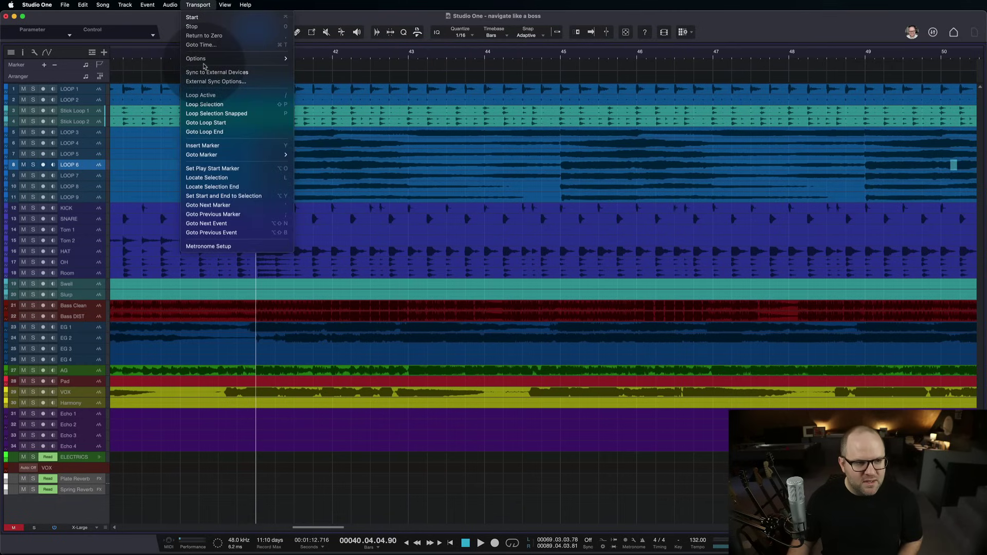
pyautogui.moveTo(204, 63)
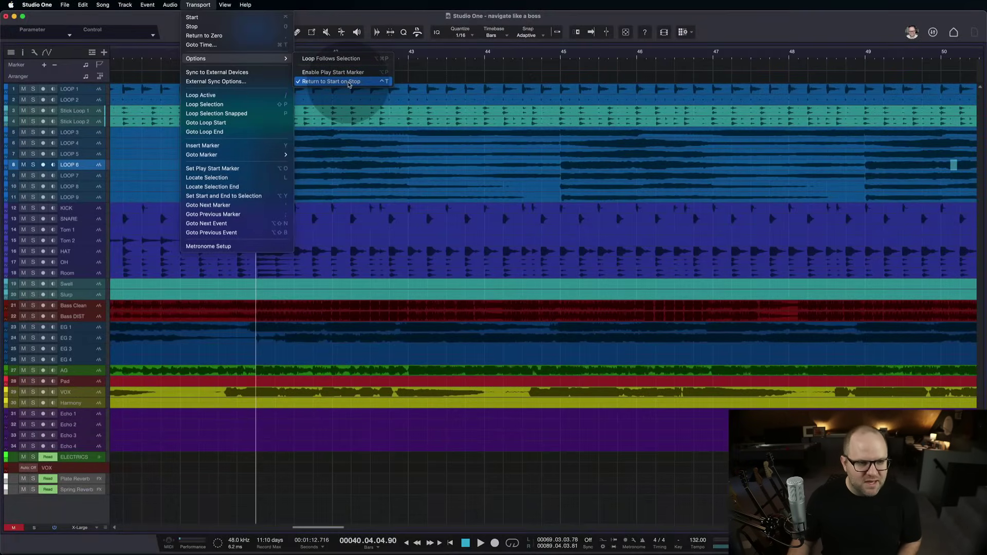
pyautogui.click(483, 539)
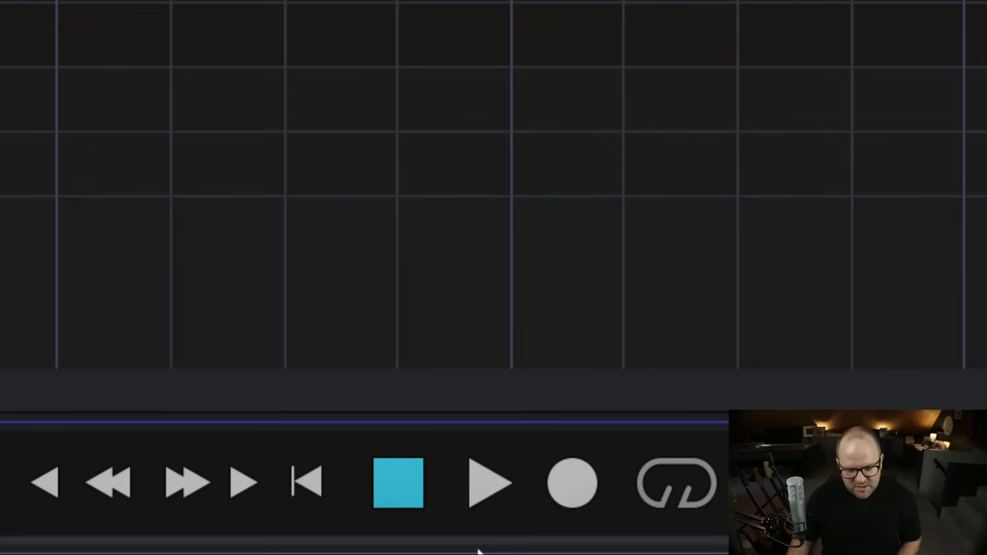
pyautogui.moveTo(481, 544)
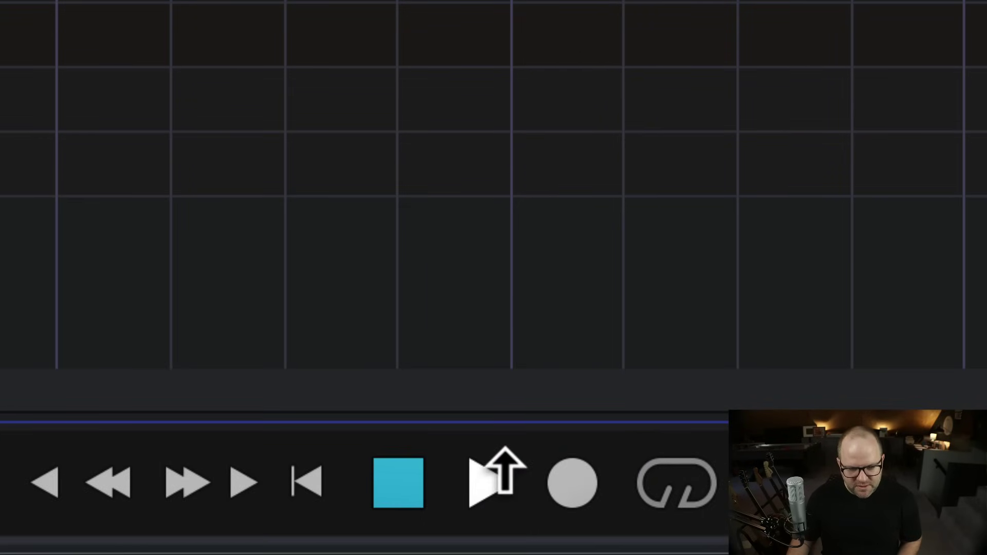
pyautogui.rightClick(500, 463)
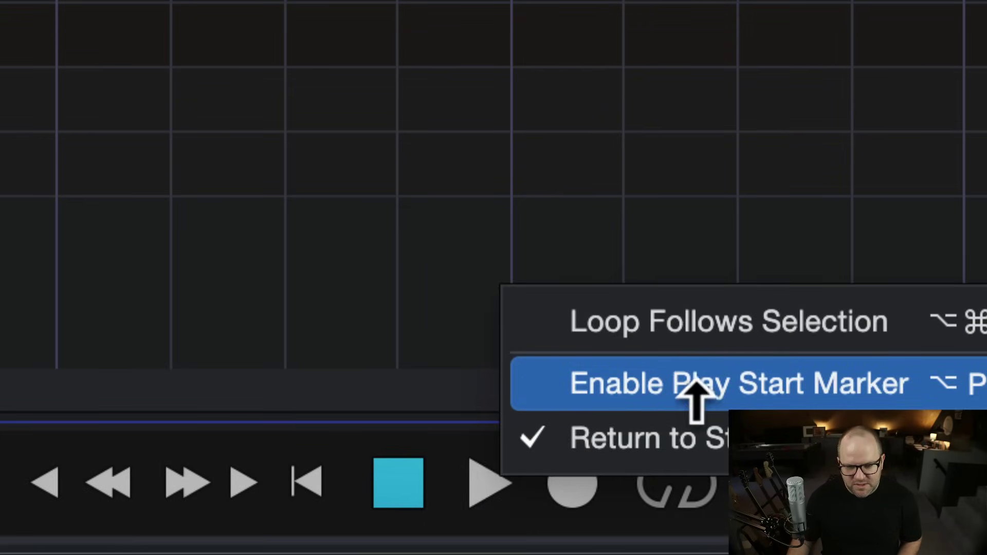
pyautogui.click(612, 445)
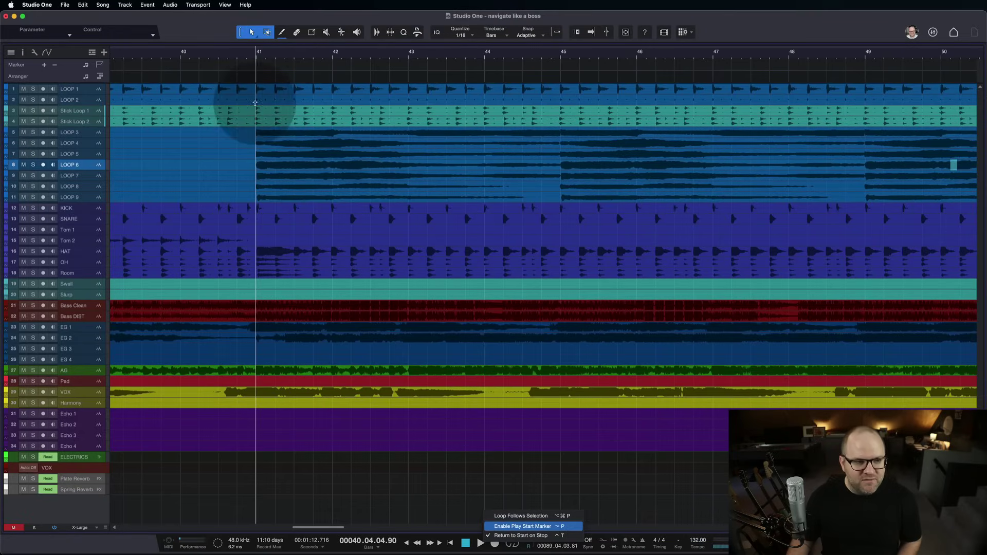
# Start and stop playback from bar 41 several times with Return to Start on Stop off
pyautogui.click(257, 55)
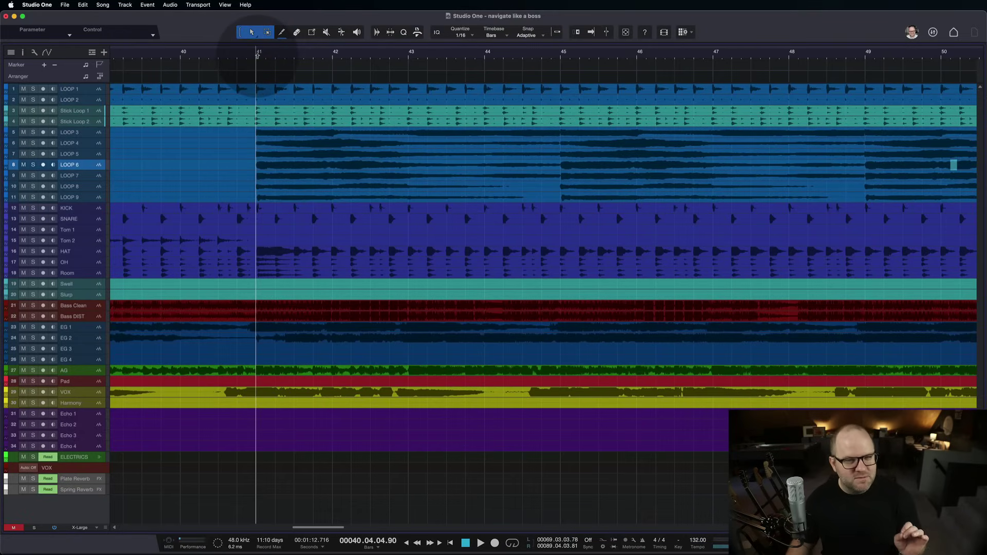
pyautogui.press('space')
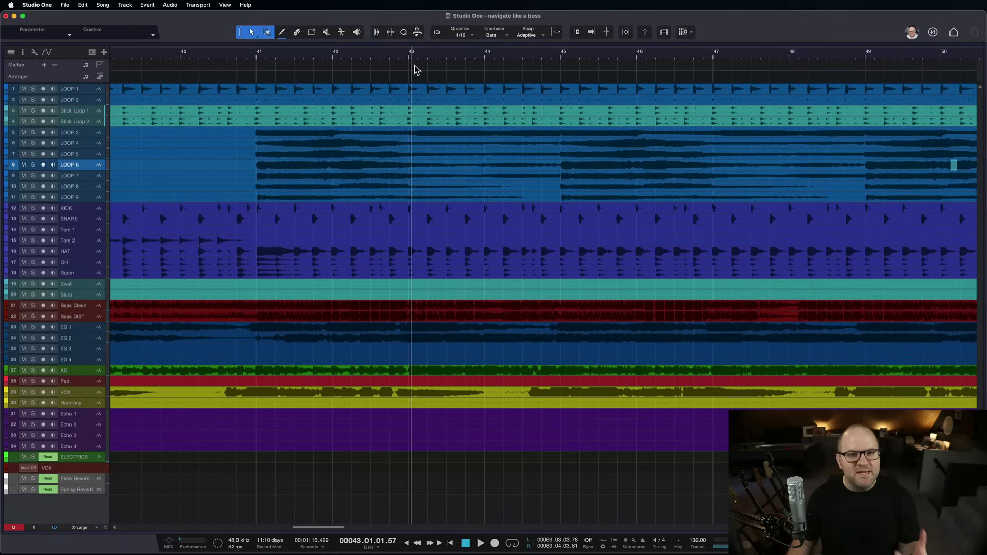
pyautogui.press('space')
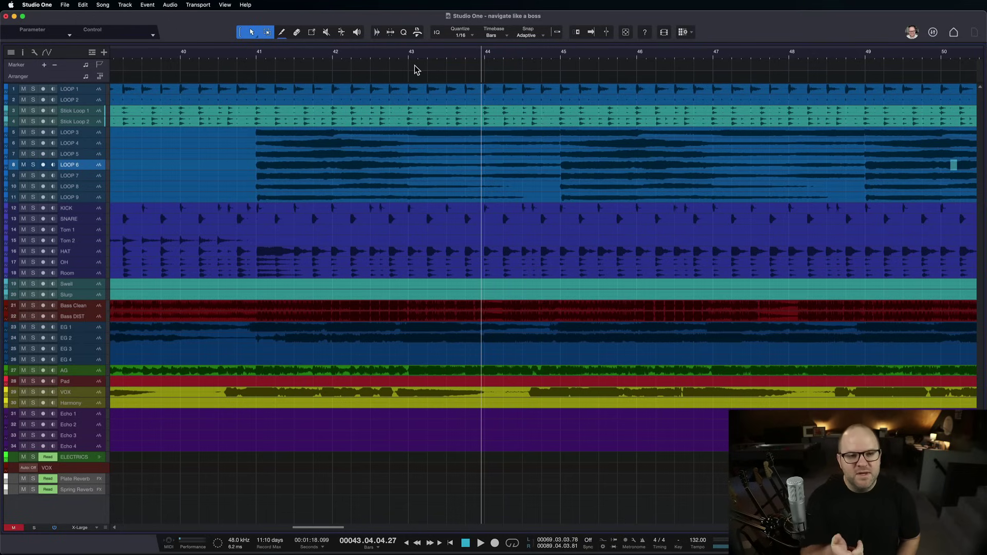
pyautogui.press('space')
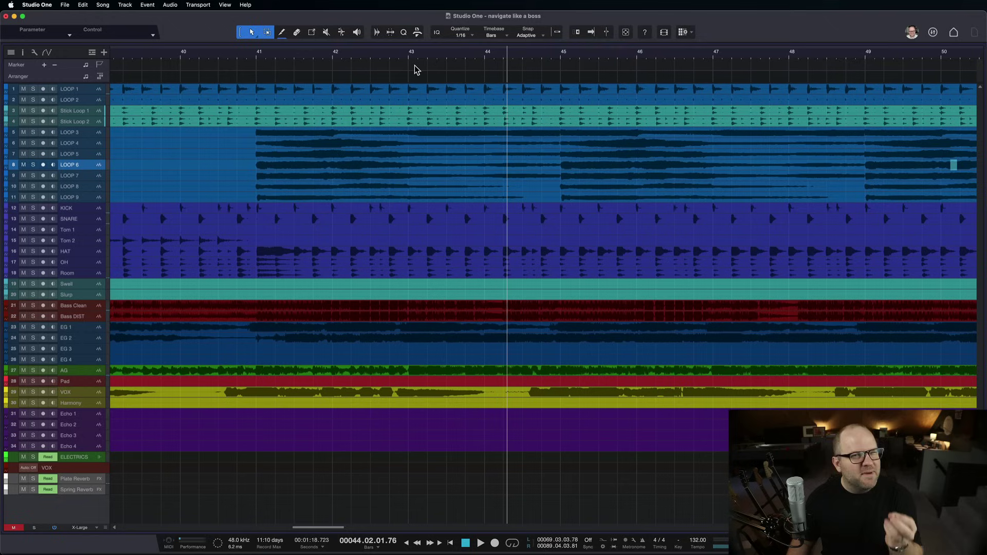
# Place the playback cursor just before bar 41 and repeatedly start and stop playback with Return to Start on Stop on
pyautogui.click(259, 57)
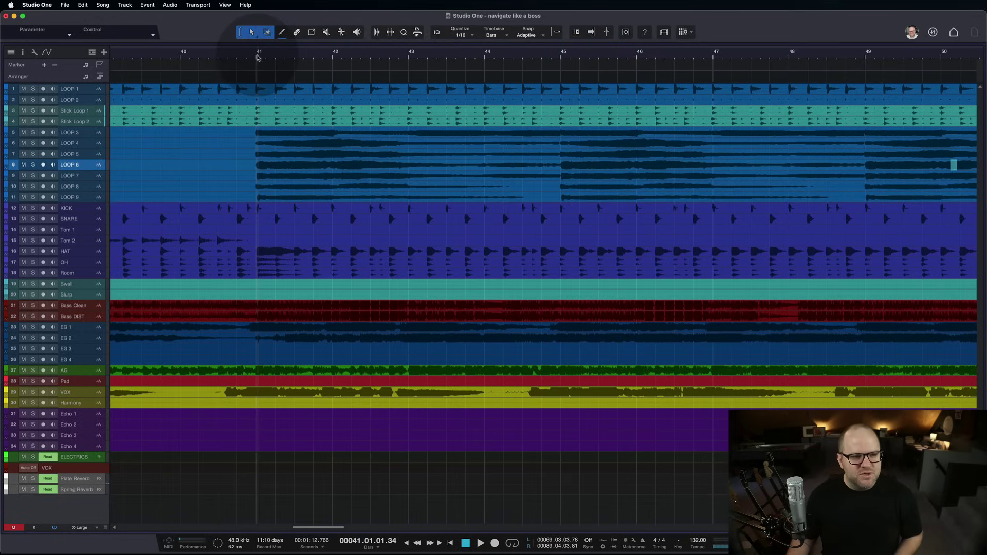
pyautogui.click(256, 56)
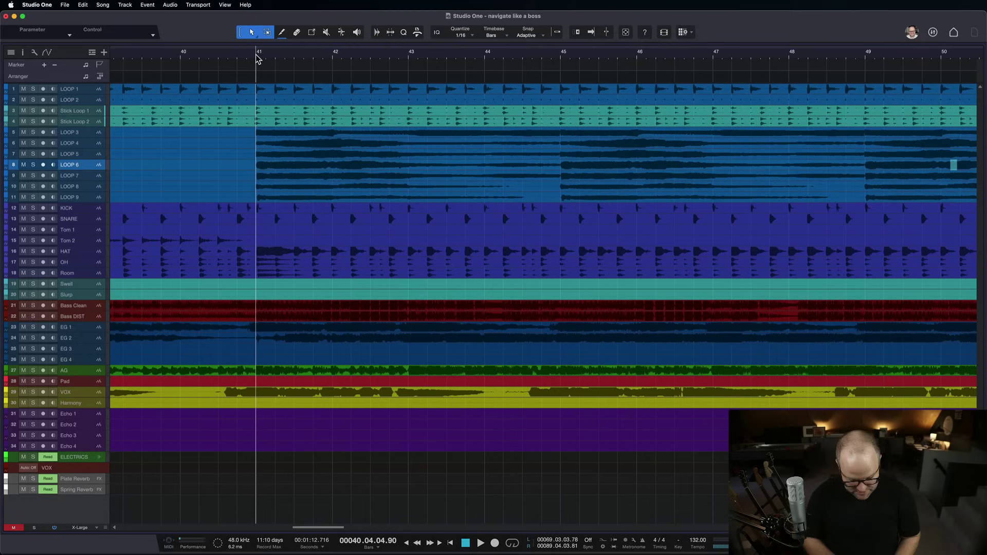
pyautogui.press('space')
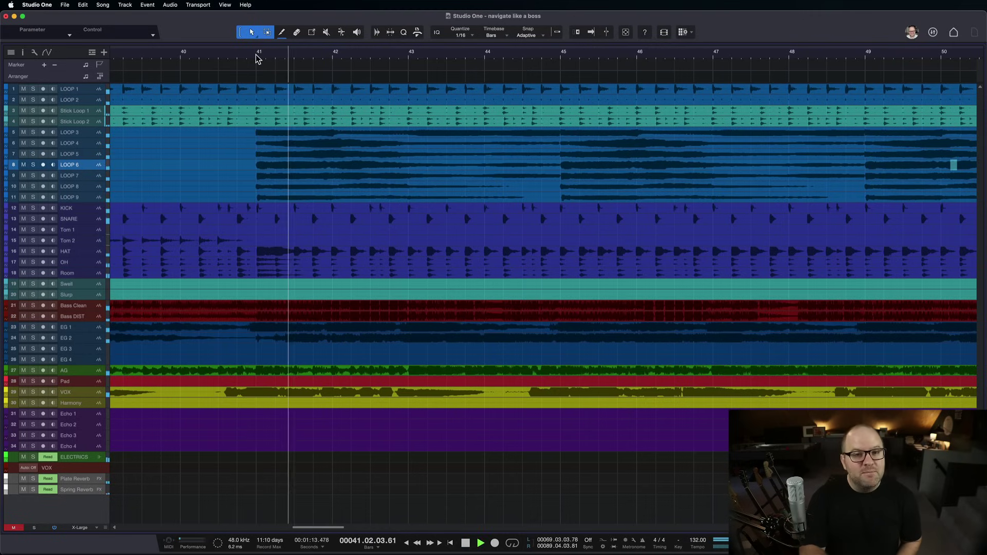
pyautogui.press('space')
pyautogui.press('space')
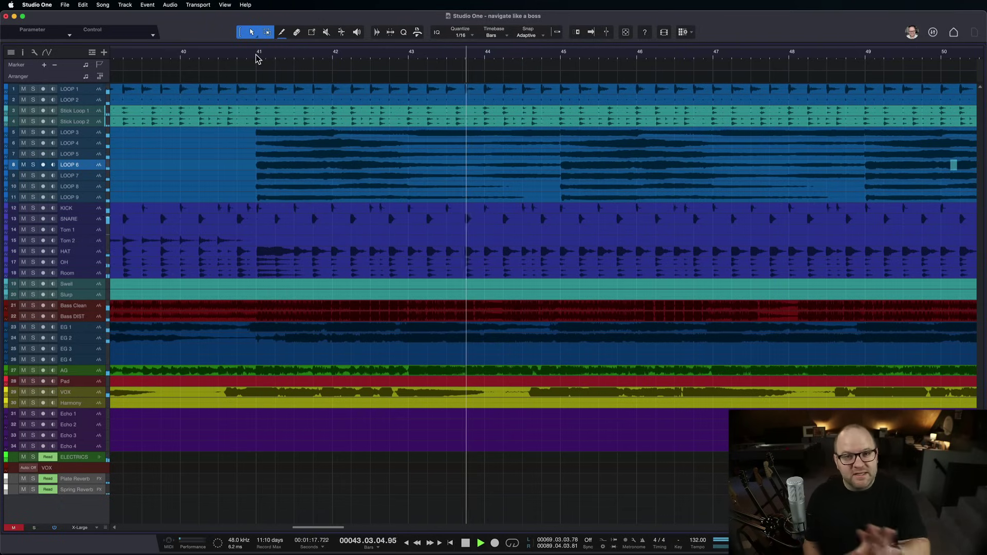
pyautogui.click(256, 58)
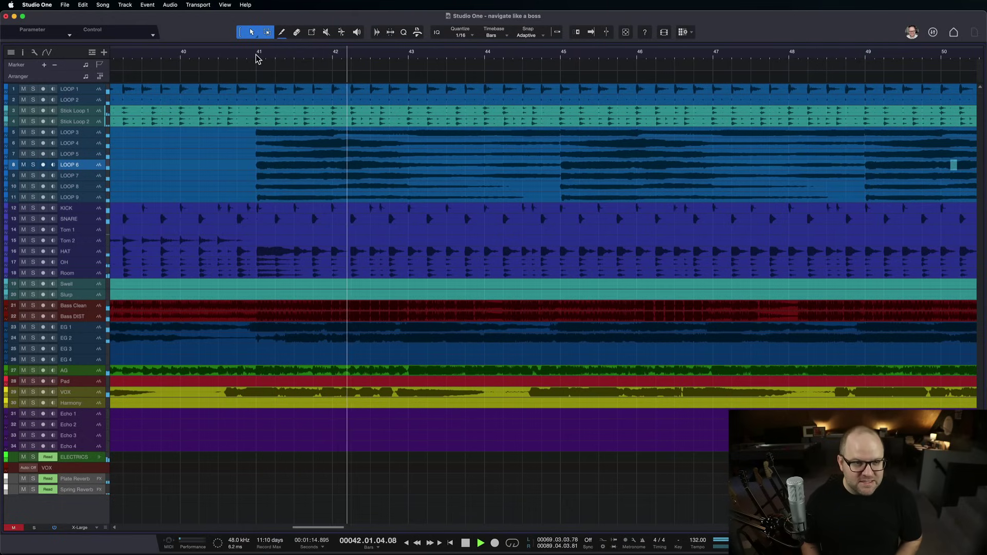
pyautogui.press('space')
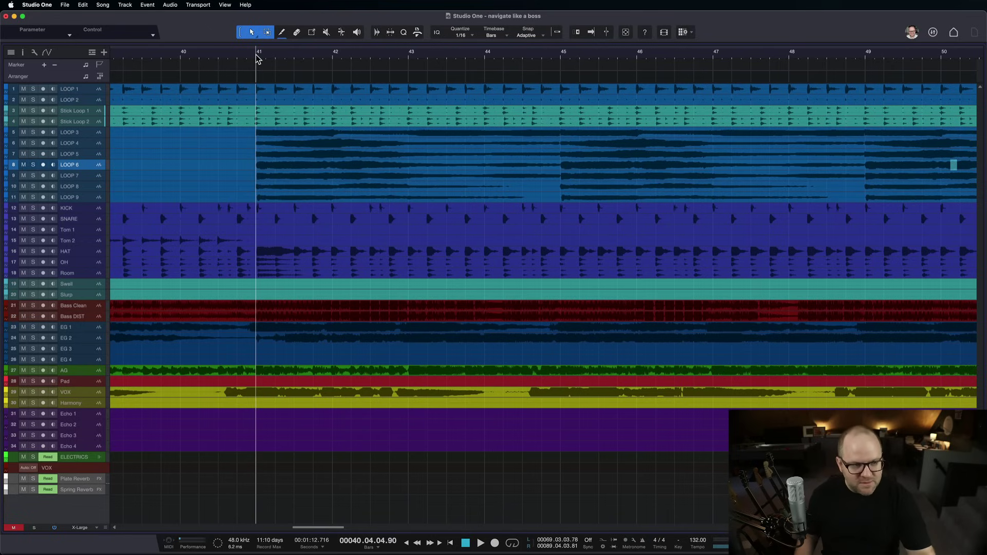
pyautogui.press('space')
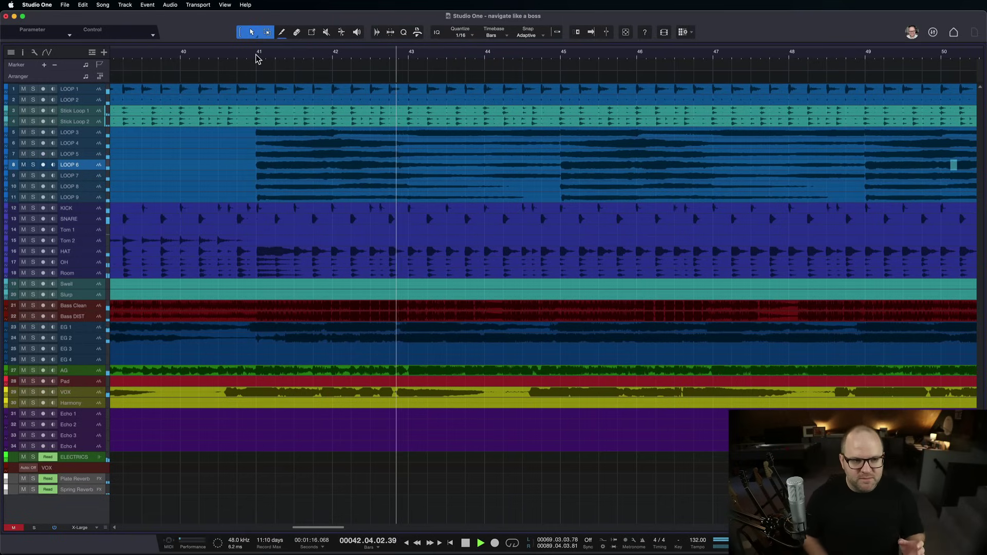
# Rewind the playback position bar by bar to bar 40 and stop playback
pyautogui.press('KP_Subtract')
pyautogui.press('KP_Subtract')
pyautogui.press('KP_Subtract')
pyautogui.press('KP_Subtract')
pyautogui.press('space')
# Search the keyboard shortcut preferences for "rewind" and select the Rewind Bar command
pyautogui.click(37, 5)
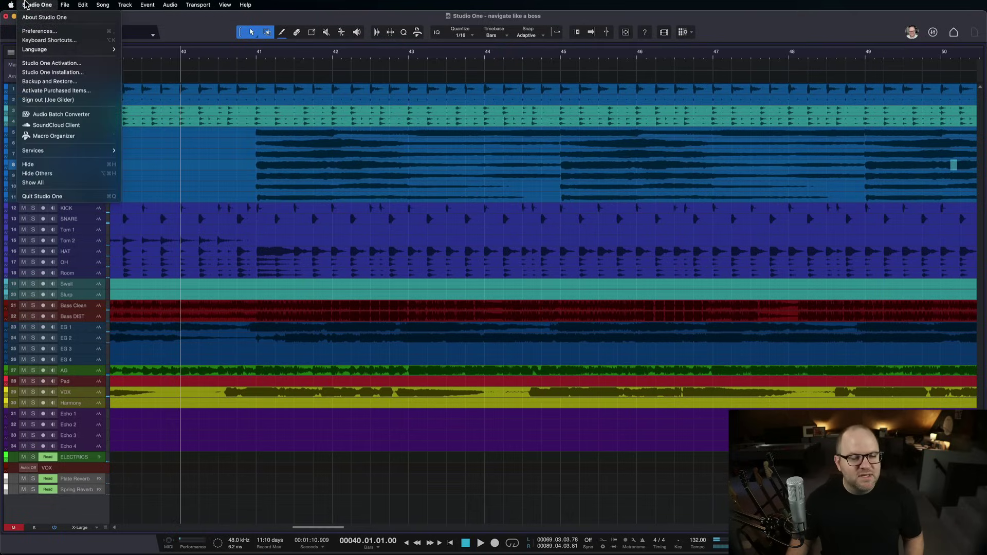
pyautogui.click(38, 5)
pyautogui.click(38, 5)
pyautogui.click(44, 40)
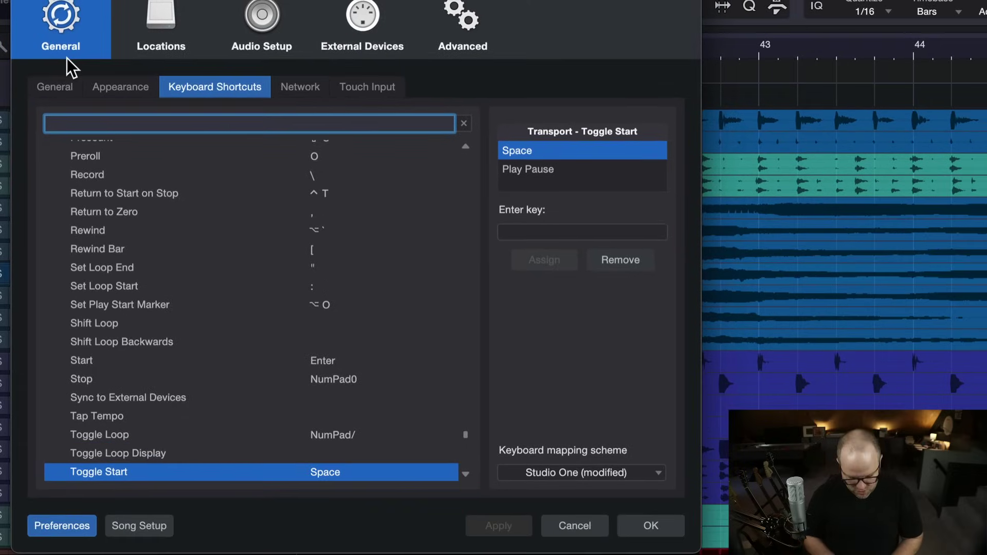
pyautogui.write('rewind')
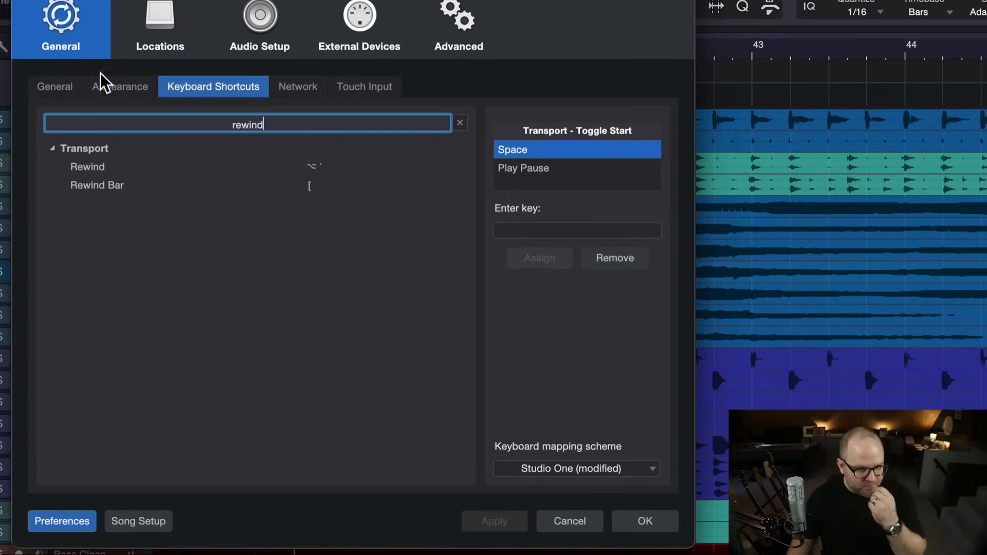
pyautogui.click(86, 184)
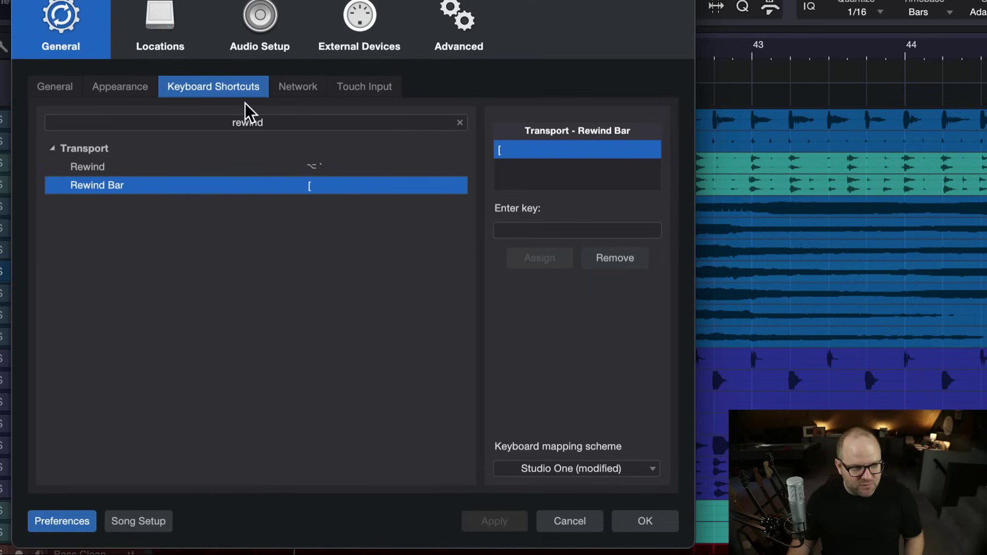
# Search the keyboard shortcut preferences for "forward" and select the Forward Bar command
pyautogui.doubleClick(245, 122)
pyautogui.press('BackSpace')
pyautogui.write('bar')
pyautogui.press('BackSpace')
pyautogui.press('BackSpace')
pyautogui.press('BackSpace')
pyautogui.write('forwar')
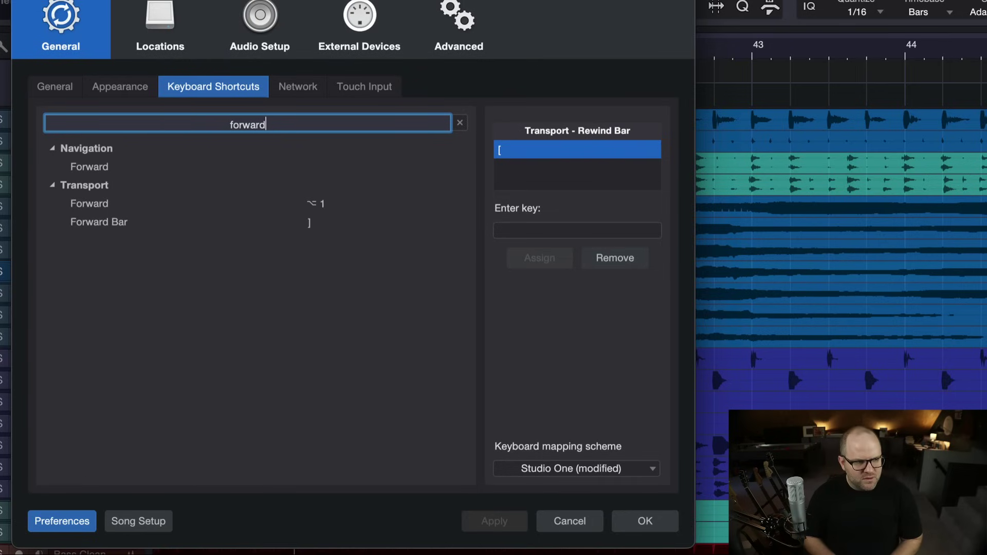
pyautogui.click(120, 228)
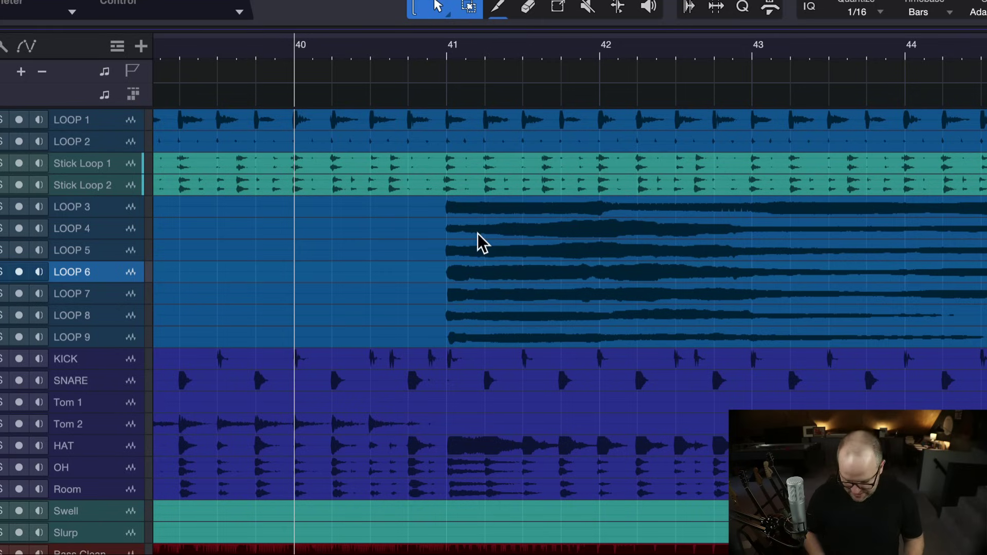
# Move the playback position backward and forward one bar at a time, finishing on bar 43
pyautogui.press('KP_Subtract')
pyautogui.press('KP_Add')
pyautogui.press('KP_Add')
pyautogui.press('KP_Add')
pyautogui.press('KP_Add')
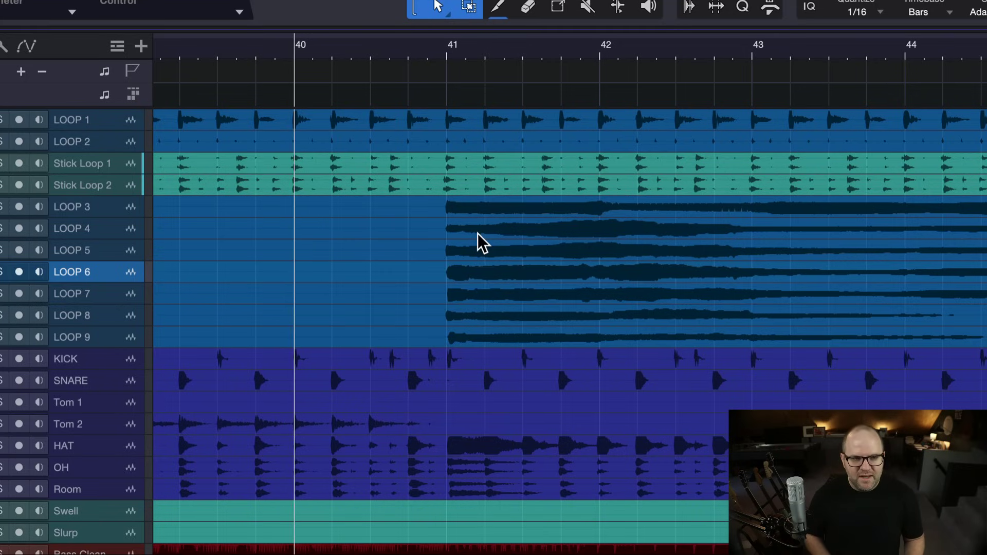
pyautogui.press('KP_Subtract')
pyautogui.press('KP_Subtract')
pyautogui.press('KP_Add')
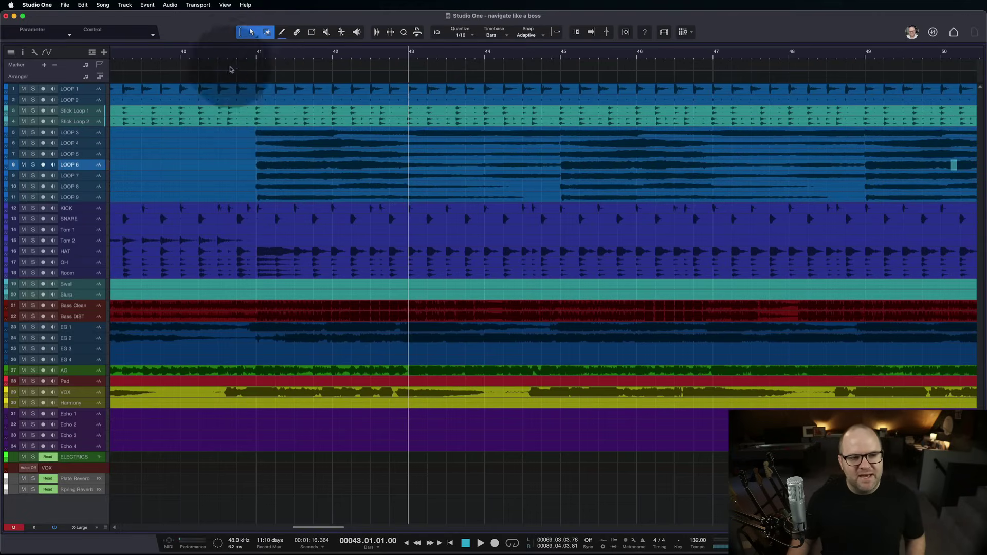
# Step the playback position between bars 42 and 43, then rewind bar by bar to bar 41
pyautogui.click(416, 246)
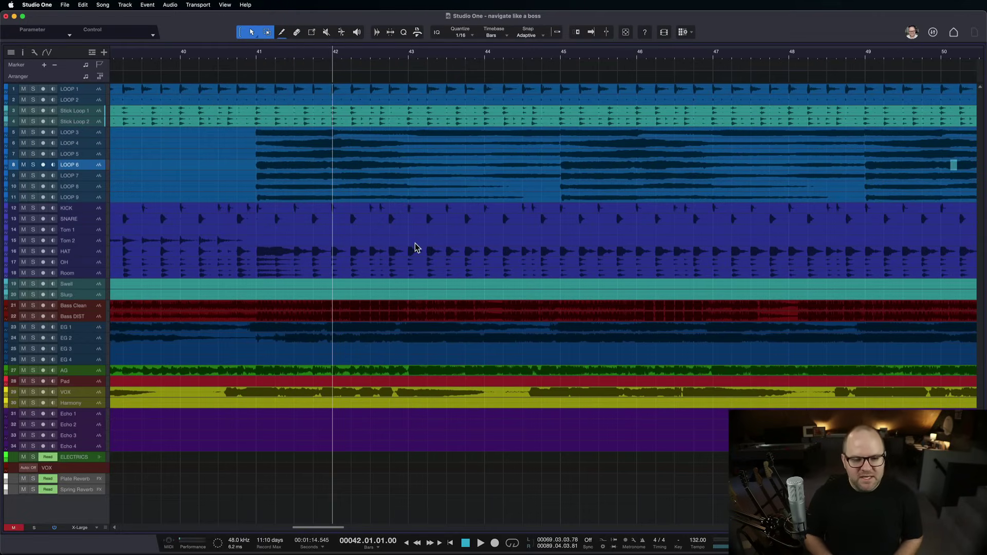
pyautogui.press('KP_Add')
pyautogui.press('KP_Add')
pyautogui.press('KP_Subtract')
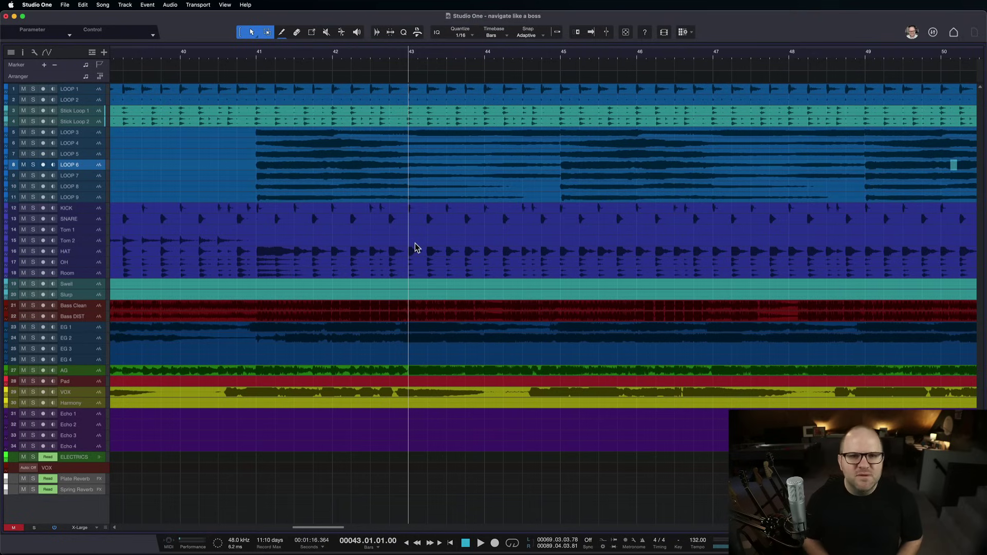
pyautogui.press('KP_Subtract')
pyautogui.press('KP_Subtract')
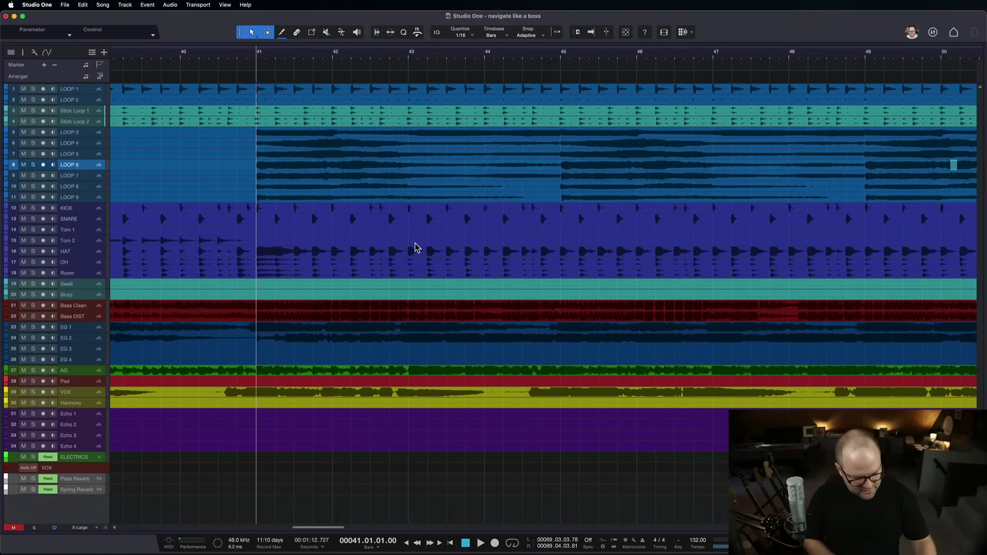
# Play from bar 41, rewind bar by bar while the song is playing, and stop at bar 40
pyautogui.press('space')
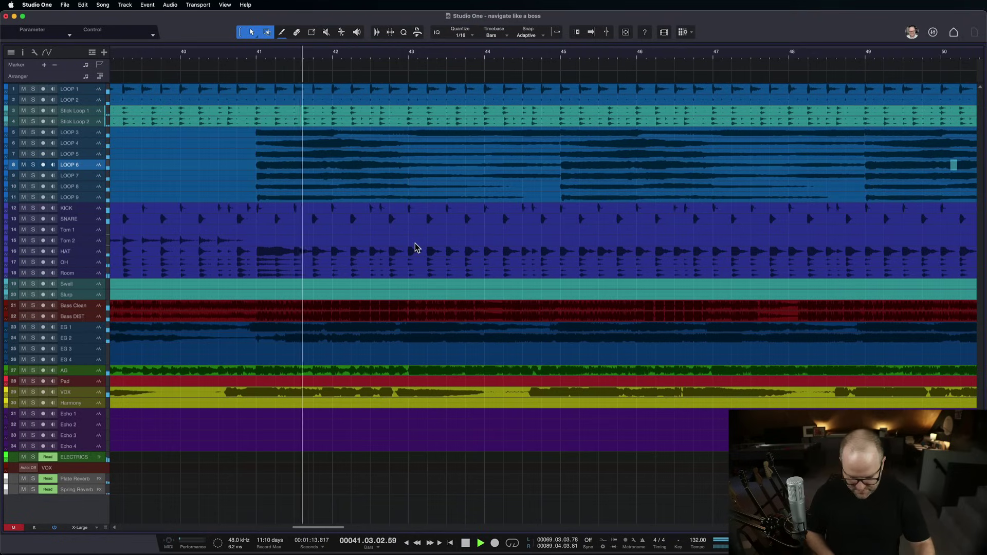
pyautogui.press('KP_Subtract')
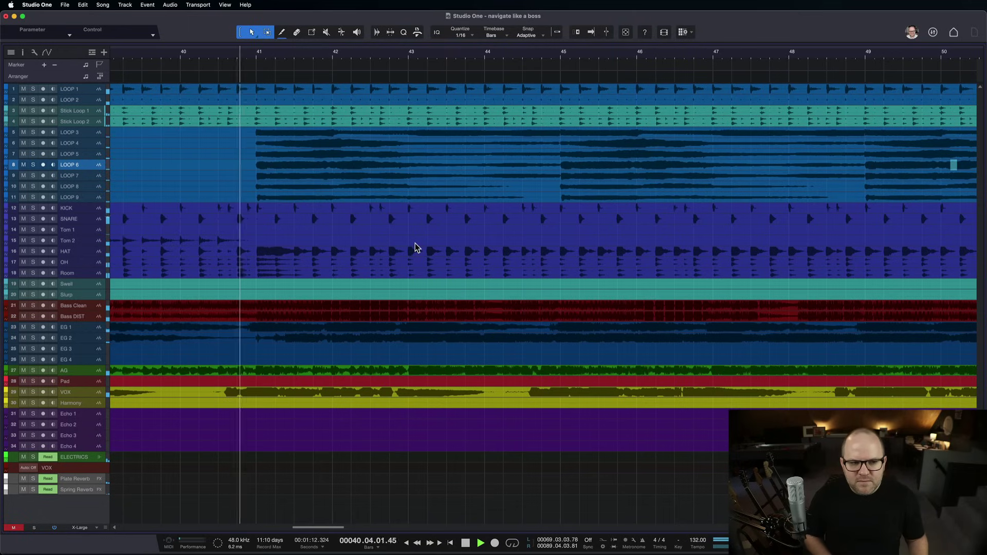
pyautogui.press('KP_Subtract')
pyautogui.press('KP_Subtract')
pyautogui.press('space')
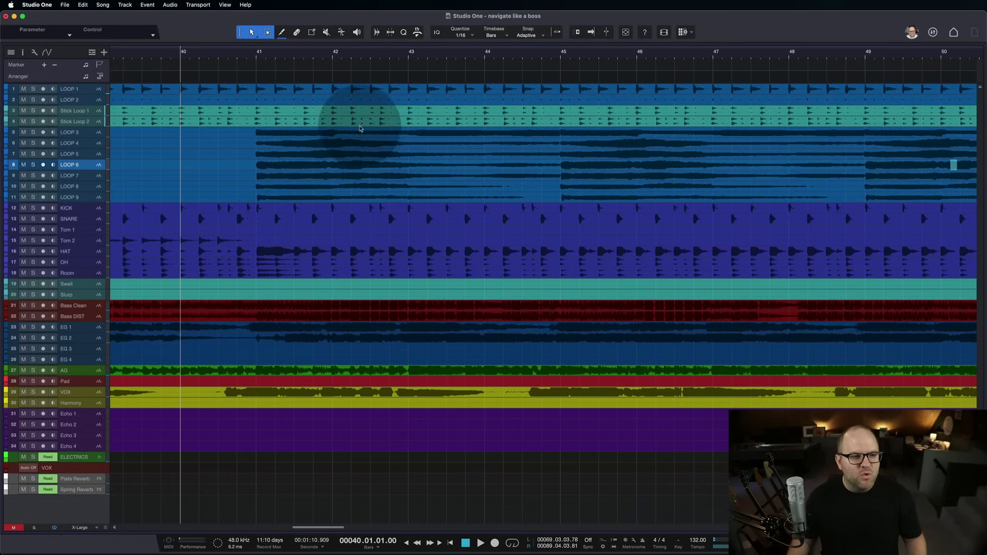
# Set a one-bar loop range from about 40.3 to 41.3, play it looped briefly, and turn looping off
pyautogui.moveTo(225, 47); pyautogui.dragTo(300, 47)
pyautogui.press('KP_Divide')
pyautogui.press('space')
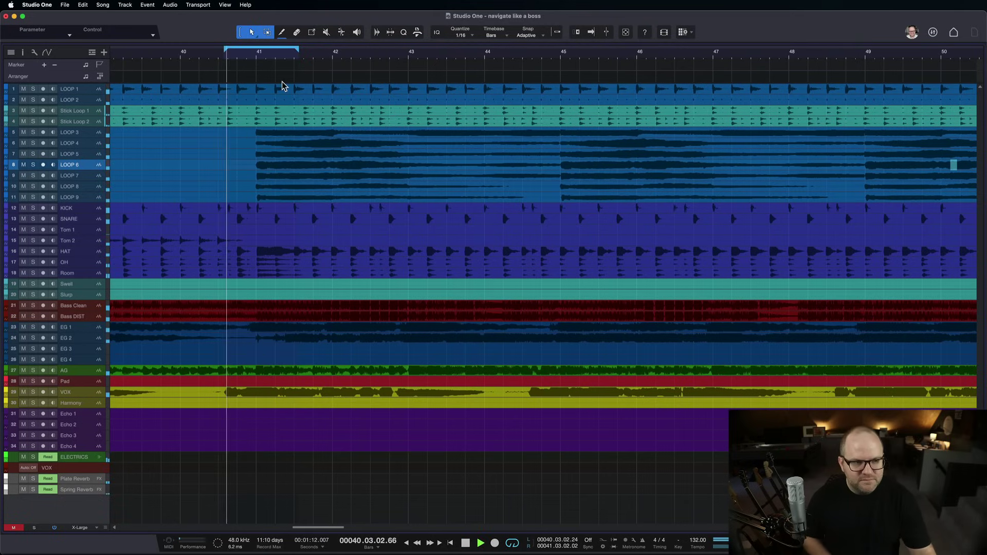
pyautogui.press('space')
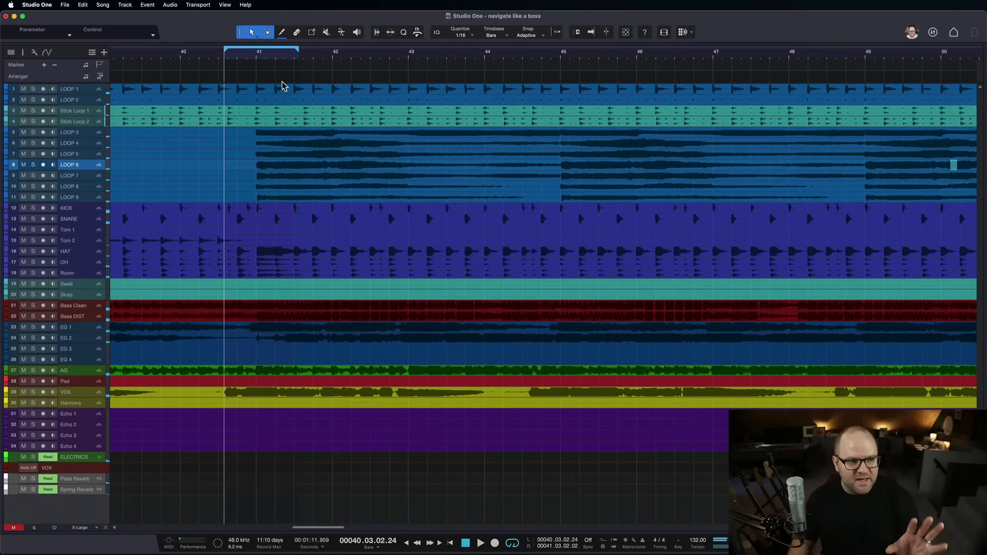
pyautogui.press('/')
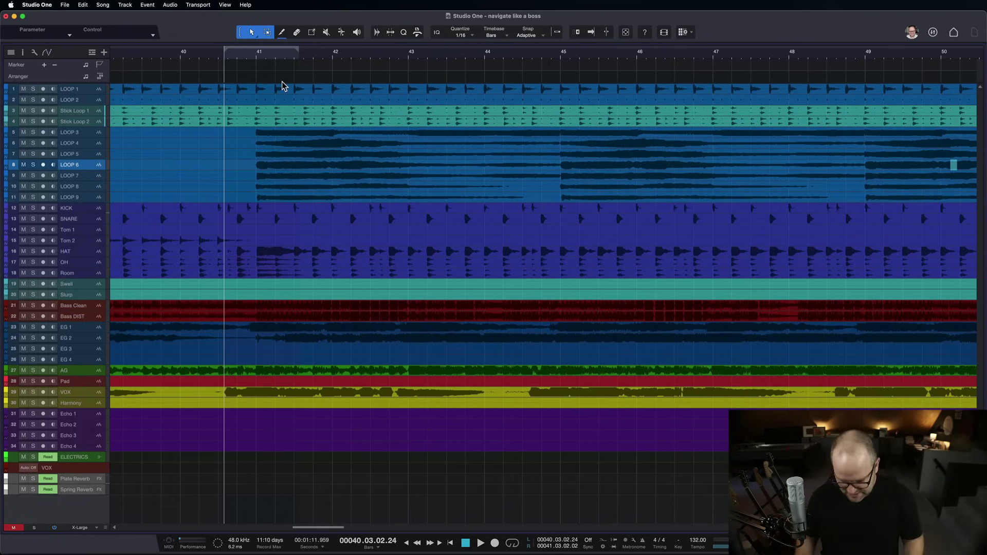
# Move the playback position repeatedly backward and forward bar by bar, finishing on bar 42
pyautogui.press('KP_Subtract')
pyautogui.press('KP_Subtract')
pyautogui.press('KP_Add')
pyautogui.press('KP_Add')
pyautogui.press('KP_Add')
pyautogui.press('KP_Add')
pyautogui.press('KP_Add')
pyautogui.press('KP_Subtract')
pyautogui.press('KP_Subtract')
pyautogui.press('KP_Subtract')
pyautogui.press('KP_Subtract')
pyautogui.press('KP_Subtract')
pyautogui.press('KP_Add')
pyautogui.press('KP_Add')
pyautogui.press('KP_Add')
pyautogui.press('KP_Add')
pyautogui.press('KP_Add')
pyautogui.press('KP_Add')
pyautogui.press('KP_Subtract')
pyautogui.press('KP_Subtract')
pyautogui.press('KP_Subtract')
pyautogui.press('KP_Subtract')
pyautogui.press('KP_Add')
pyautogui.press('KP_Add')
pyautogui.press('KP_Add')
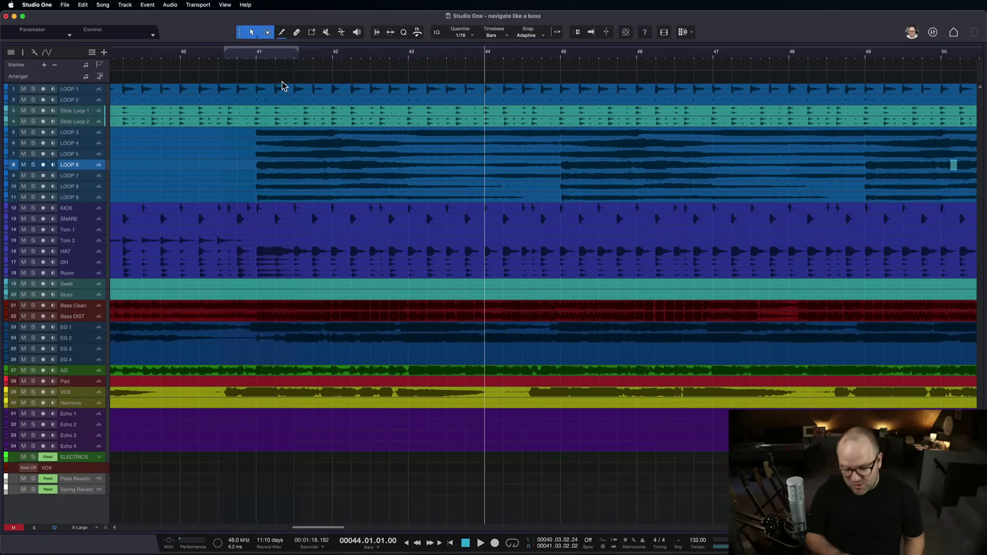
pyautogui.press('KP_Subtract')
pyautogui.press('KP_Subtract')
# Add a mono audio track named GTR 1 and record a take on it starting from bar 42
pyautogui.press('t')
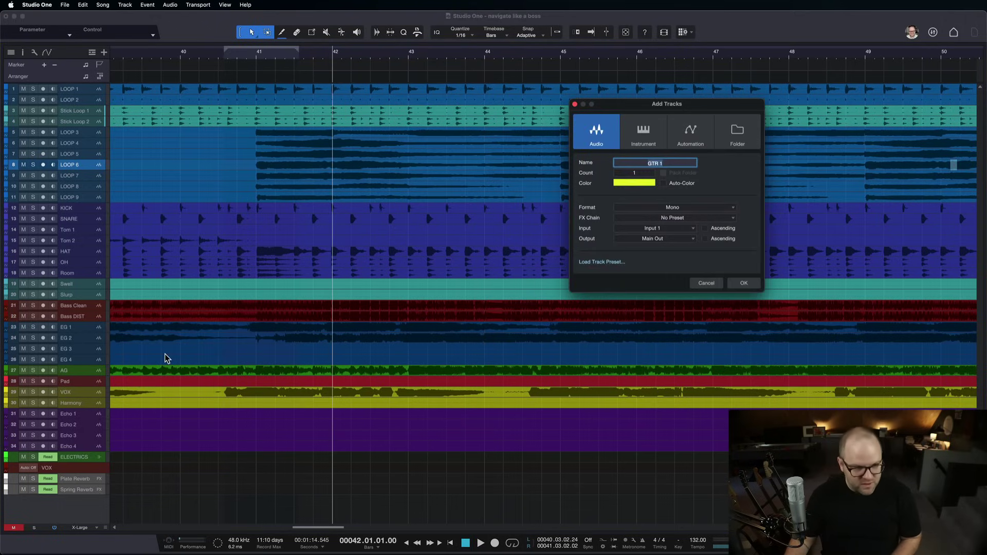
pyautogui.press('Return')
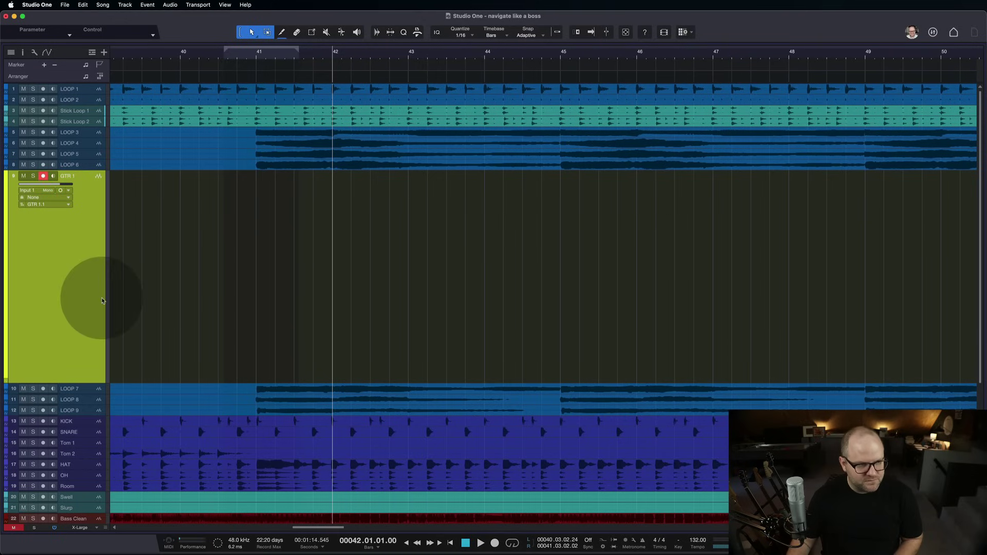
pyautogui.press('KP_Multiply')
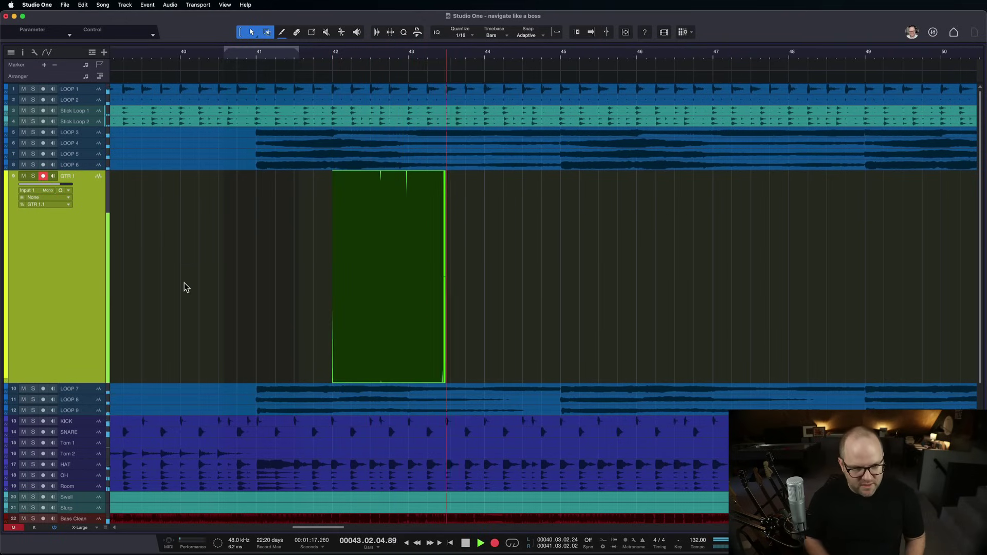
pyautogui.press('KP_Multiply')
# Rewind three bars during playback and punch in a second GTR 1 recording midway through bar 41
pyautogui.press('KP_Subtract')
pyautogui.press('KP_Subtract')
pyautogui.press('KP_Subtract')
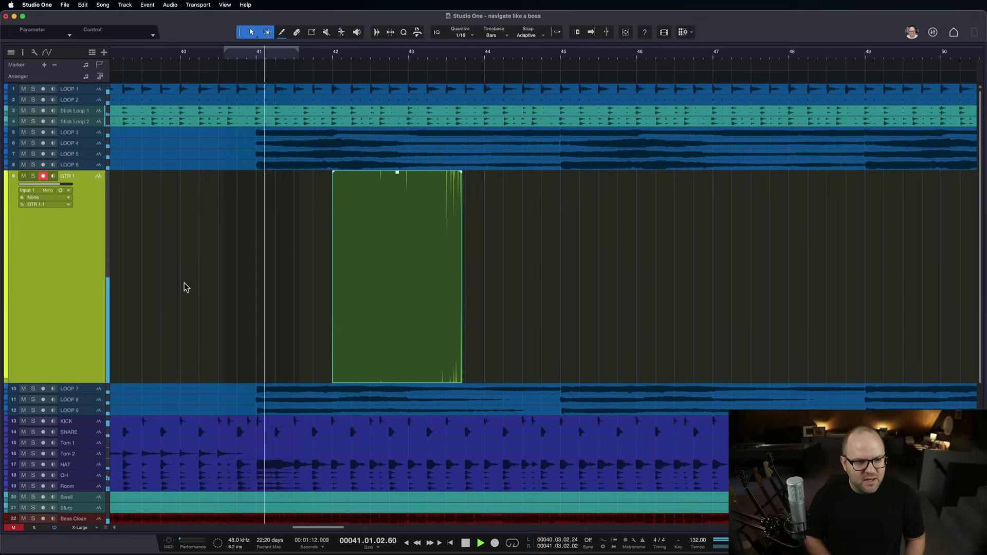
pyautogui.press('KP_Multiply')
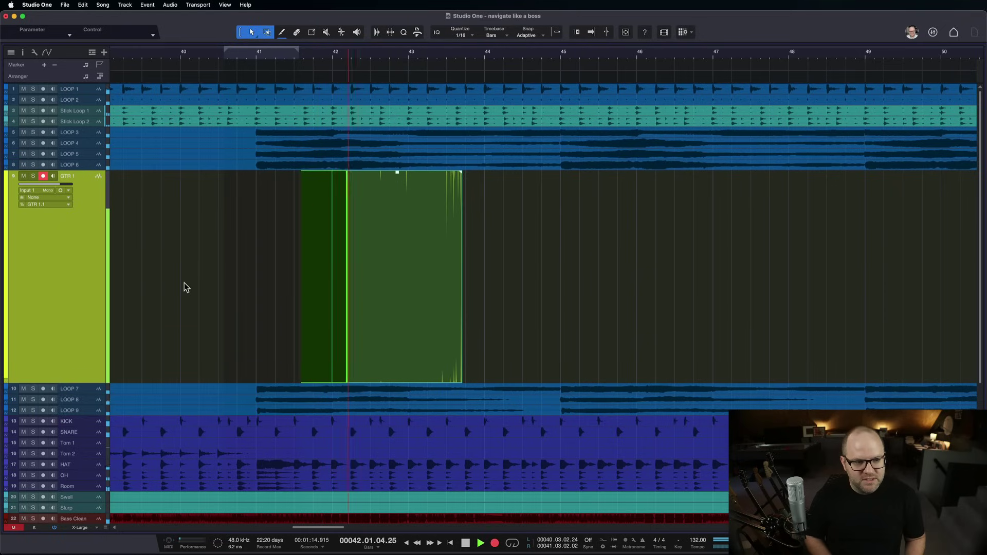
pyautogui.press('KP_Multiply')
# Rewind during playback, punch recording in and out several times on GTR 1, and rewind to bar 39
pyautogui.press('KP_Subtract')
pyautogui.press('KP_Subtract')
pyautogui.press('KP_Multiply')
pyautogui.press('KP_Multiply')
pyautogui.press('KP_Multiply')
pyautogui.press('KP_Multiply')
pyautogui.press('KP_Multiply')
pyautogui.press('KP_Multiply')
pyautogui.press('KP_Subtract')
pyautogui.press('KP_Subtract')
pyautogui.press('KP_Subtract')
pyautogui.press('KP_Subtract')
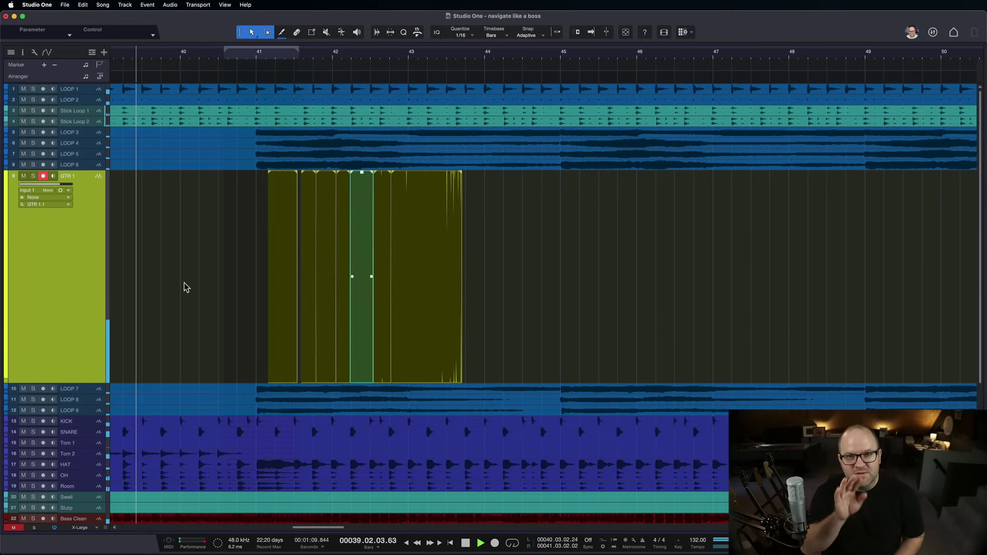
# Stop playback, select all recorded clips on the GTR 1 track, and delete them
pyautogui.press('space')
pyautogui.click(457, 318)
pyautogui.moveTo(458, 317); pyautogui.dragTo(237, 335)
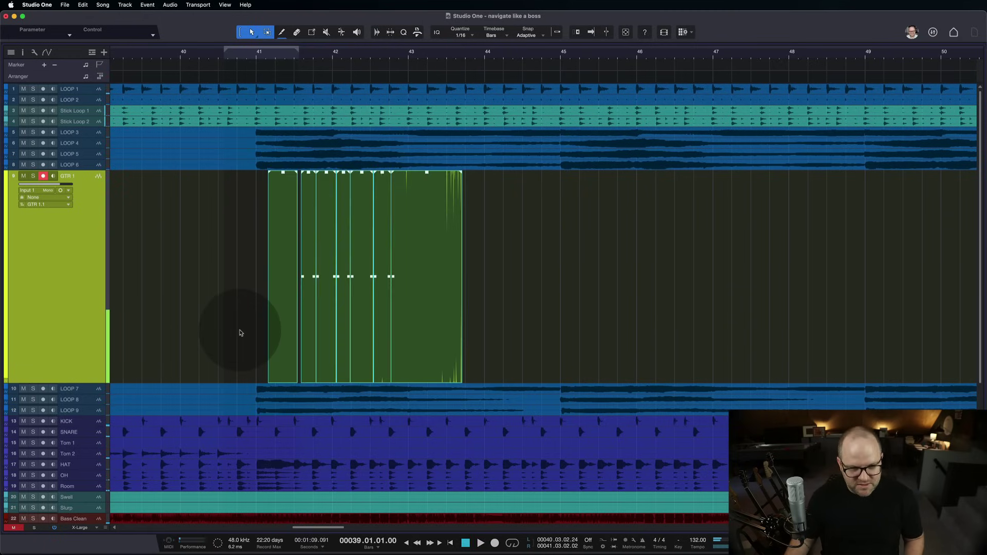
pyautogui.press('Delete')
# Look up the "record" commands in the keyboard shortcut preferences and close the preferences
pyautogui.press('super+comma')
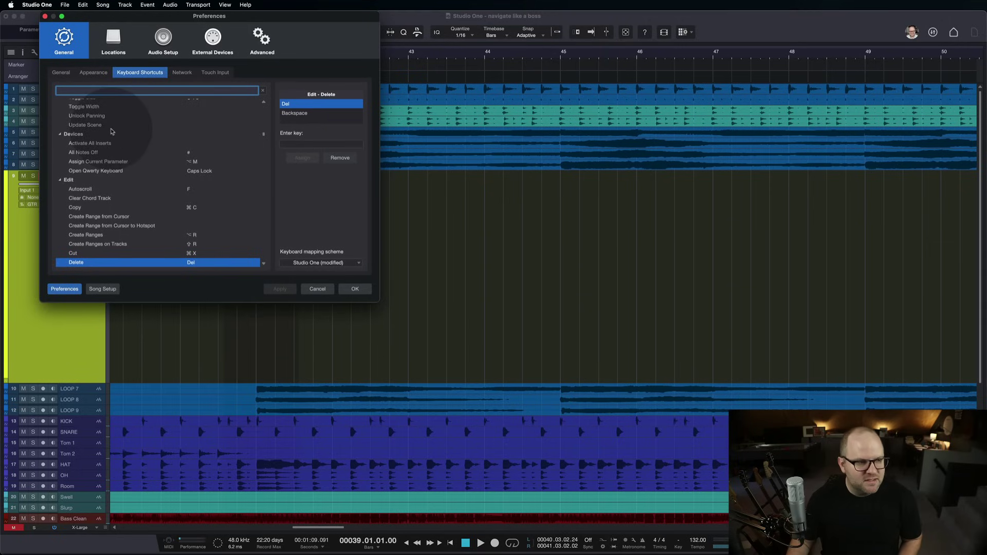
pyautogui.write('record')
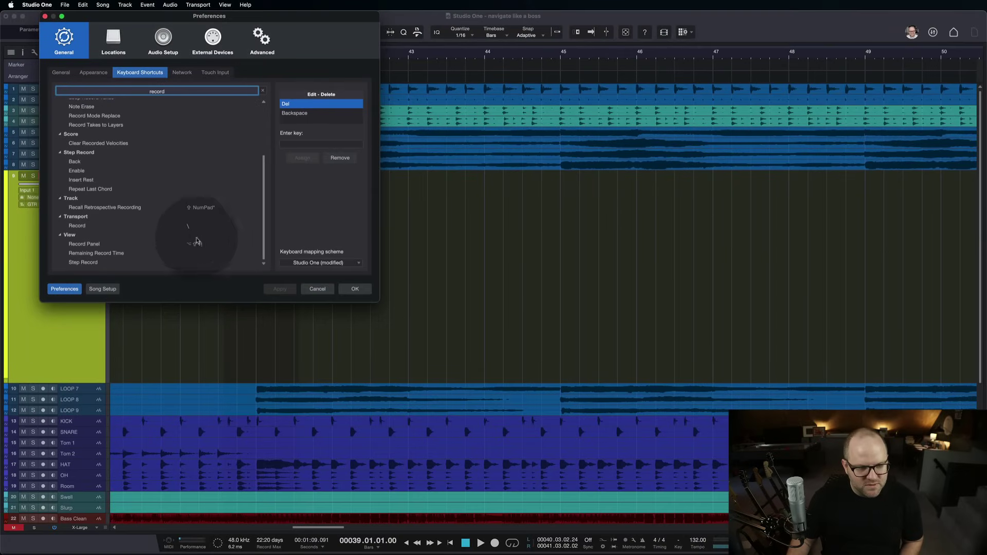
pyautogui.click(323, 291)
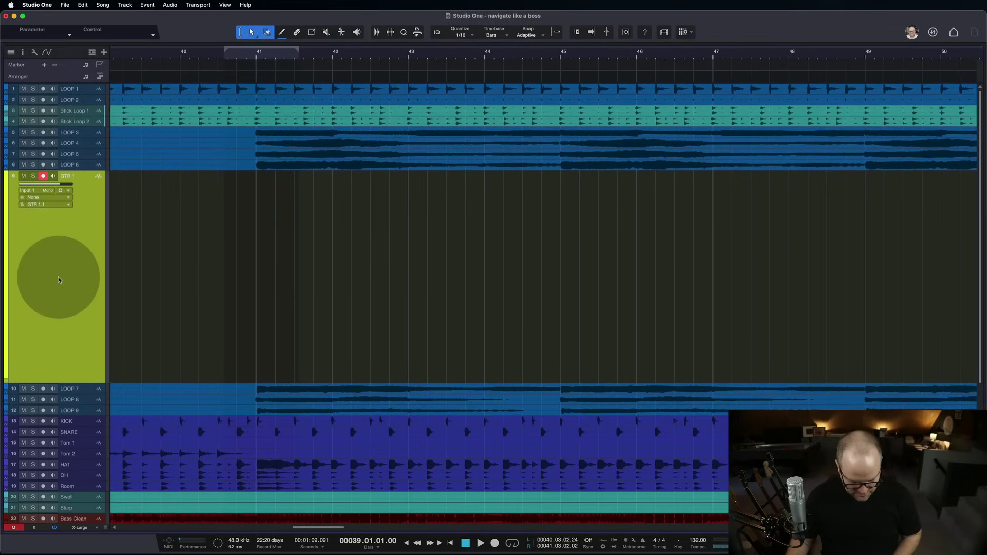
# Remove the GTR 1 track from the song
pyautogui.hotkey('shift', 't')
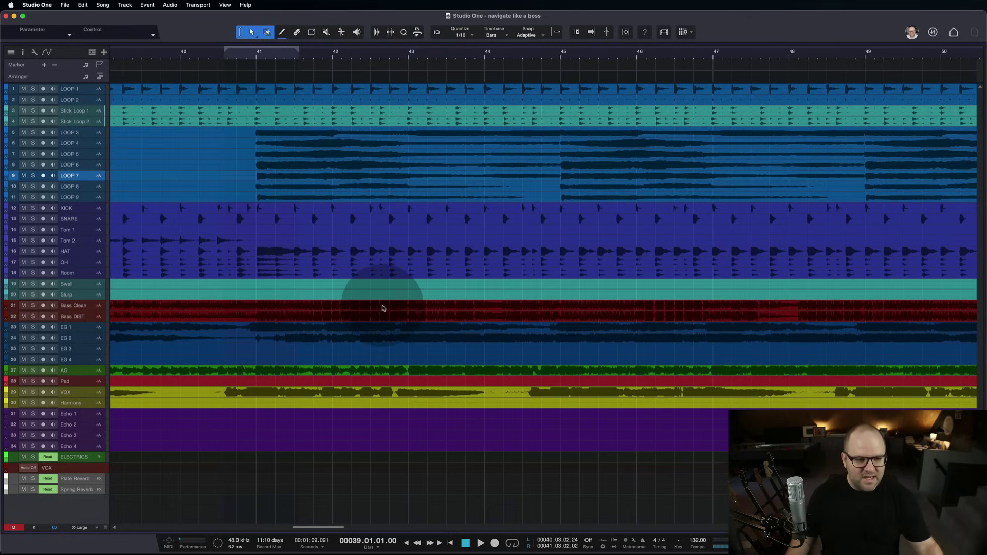
# Hide the Marker track and show it again above the Arranger track
pyautogui.scroll(-6, 382, 308)
pyautogui.scroll(-4, 381, 305)
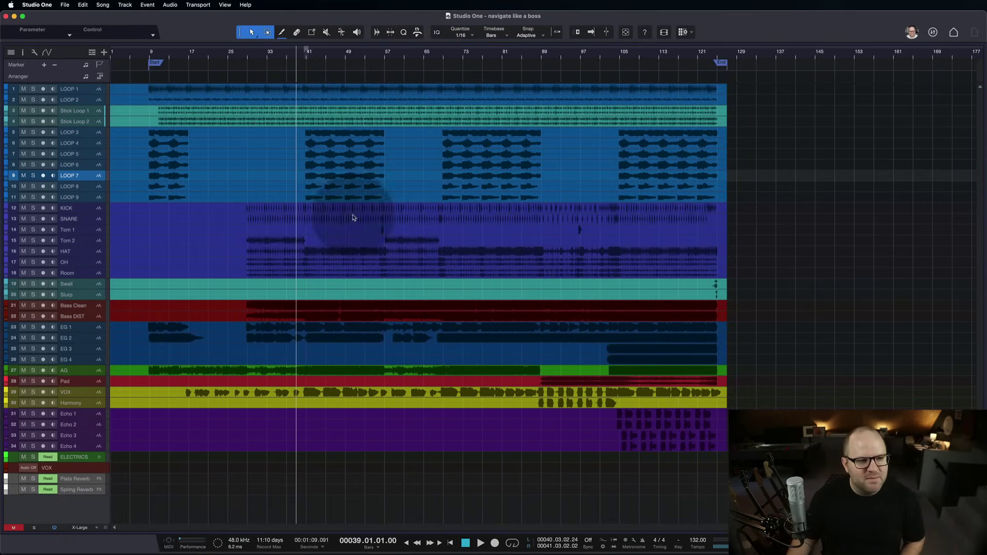
pyautogui.scroll(1, 328, 164)
pyautogui.scroll(1, 328, 163)
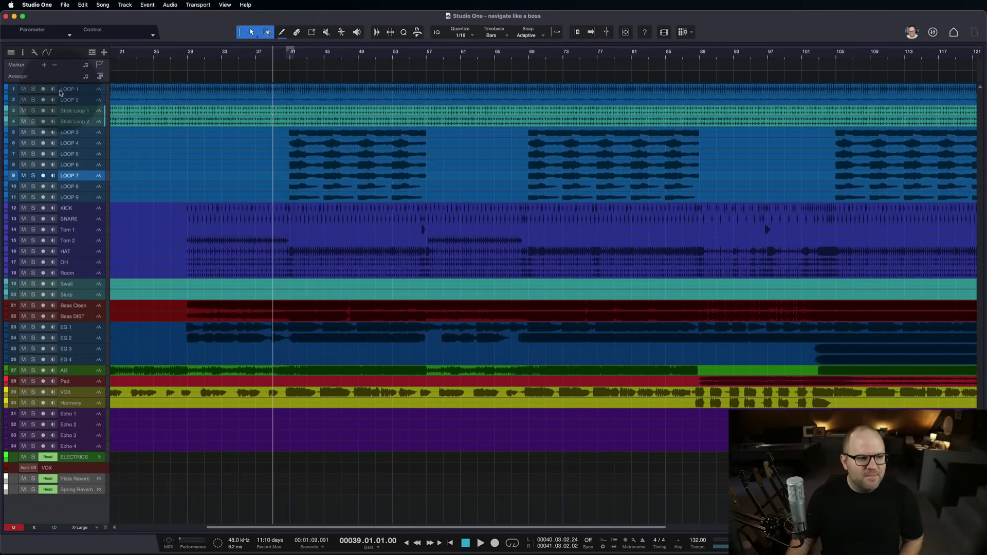
pyautogui.click(92, 52)
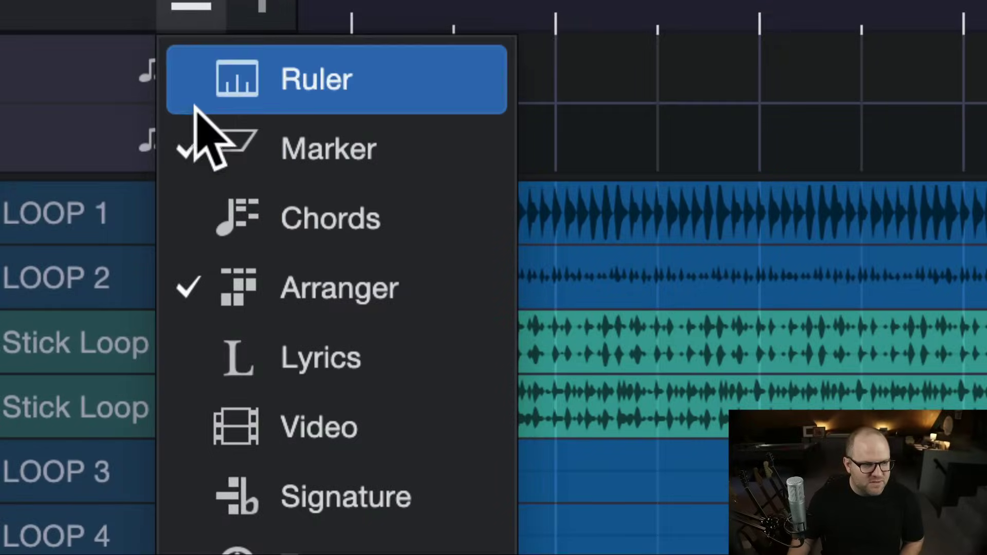
pyautogui.click(122, 91)
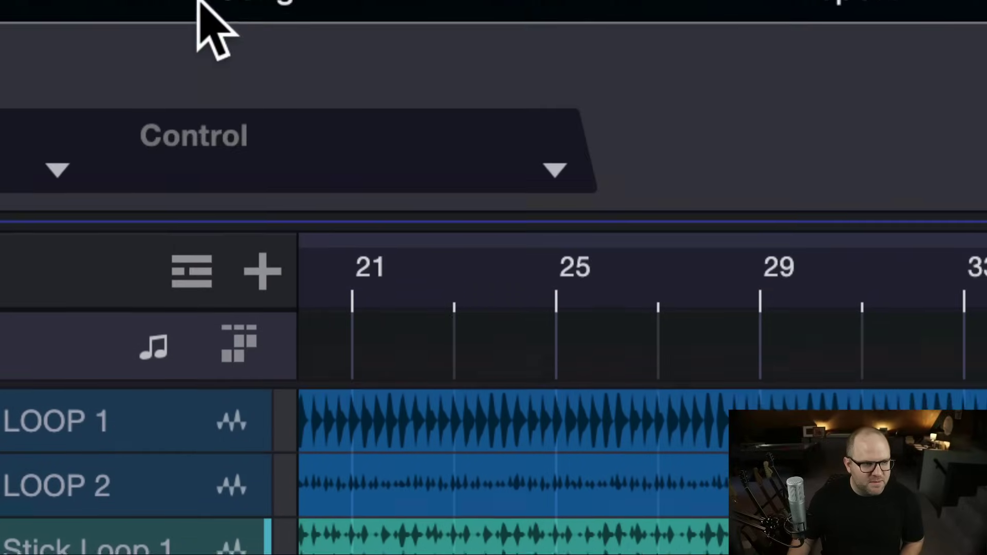
pyautogui.click(203, 277)
pyautogui.click(319, 430)
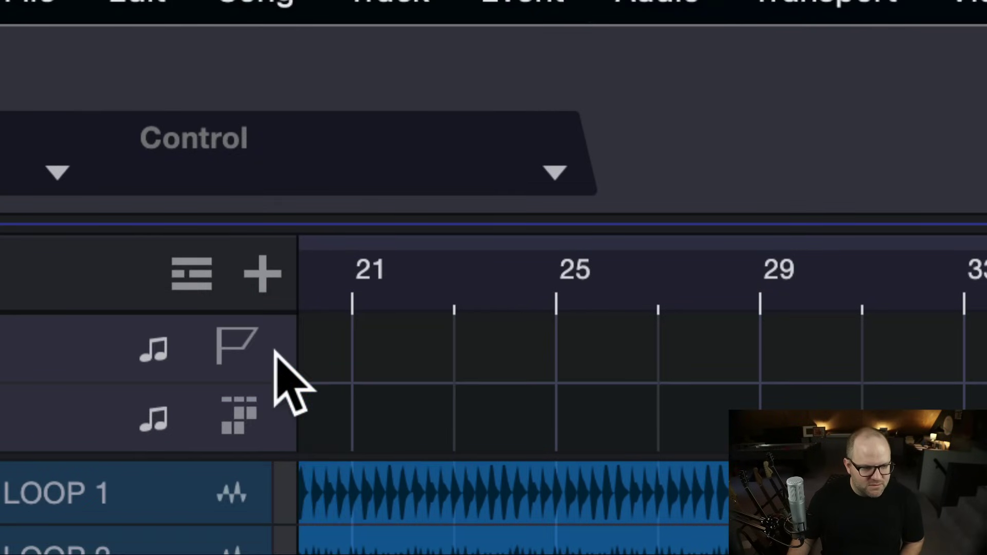
# Place the playback cursor just before bar 29, where the drums enter, and insert a marker named Ch1
pyautogui.press('w')
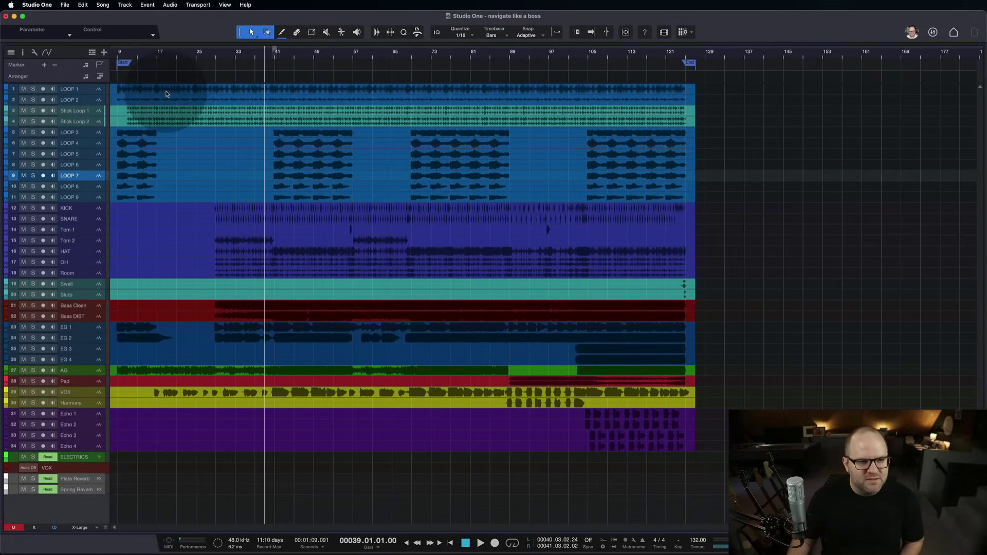
pyautogui.click(120, 66)
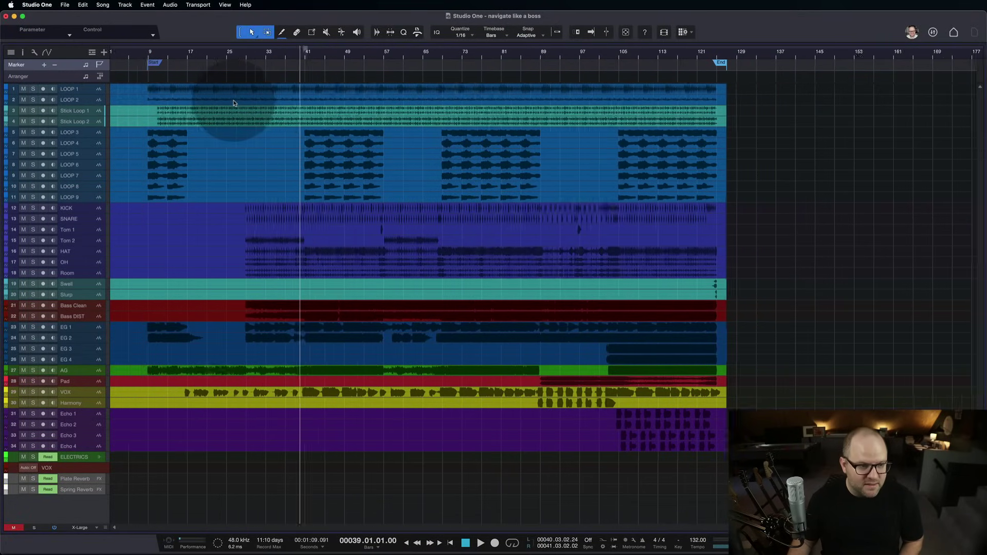
pyautogui.press('z')
pyautogui.hscroll(-3, 233, 100)
pyautogui.click(342, 56)
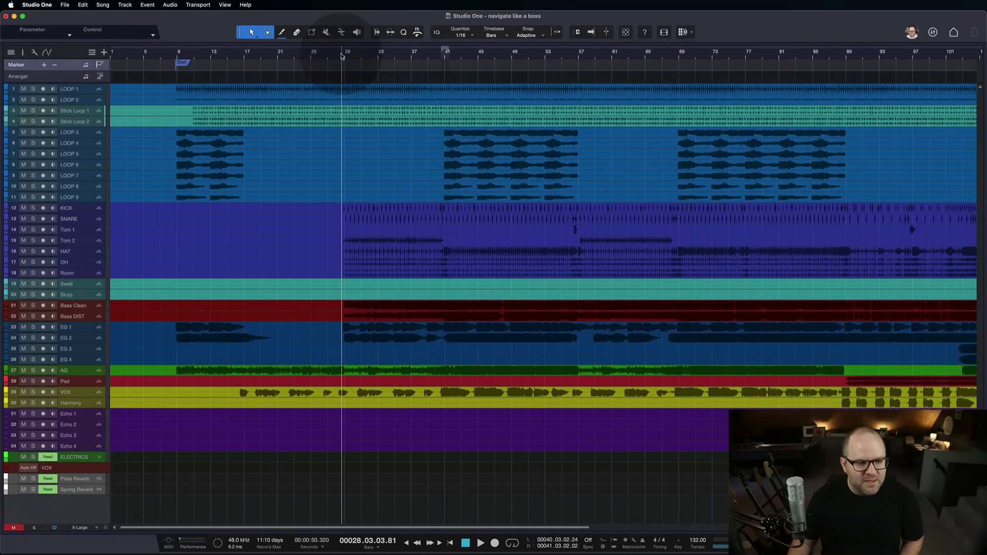
pyautogui.press('shift+Insert')
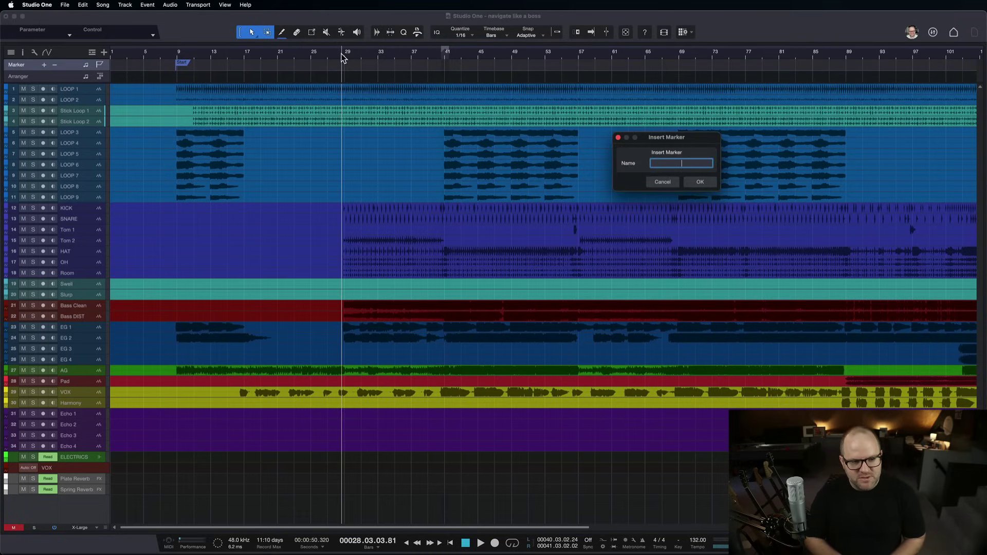
pyautogui.press('Return')
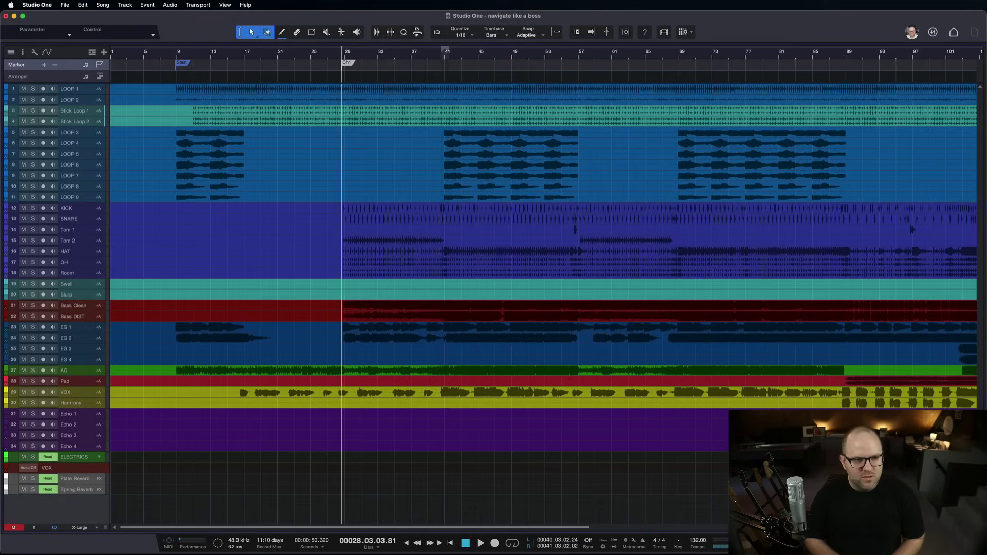
# Place the playback cursor at bar 16, just before the vocals enter, and insert a marker named V1
pyautogui.click(245, 55)
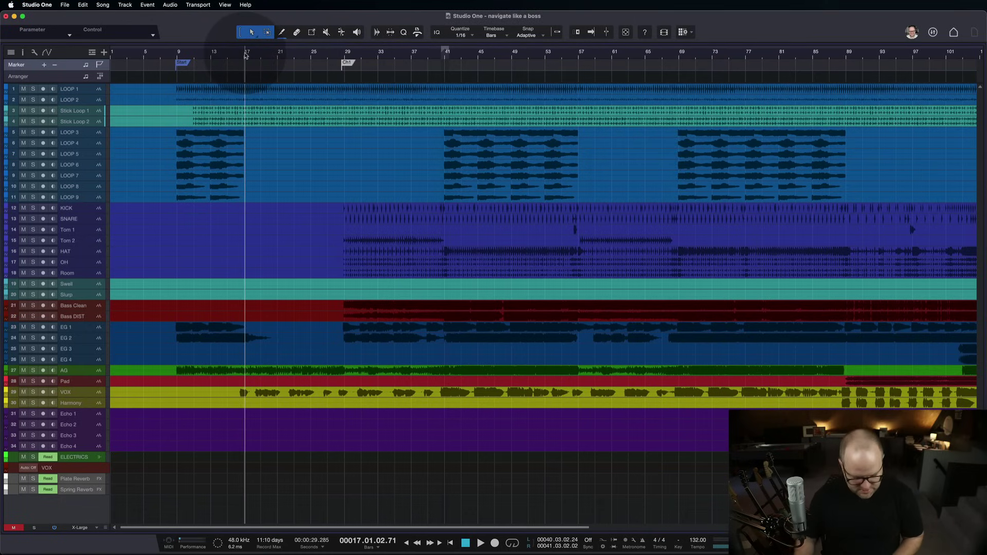
pyautogui.press('KP_Subtract')
pyautogui.press('KP_Add')
pyautogui.press('KP_Subtract')
pyautogui.press('KP_Add')
pyautogui.press('KP_Subtract')
pyautogui.press('shift+Insert')
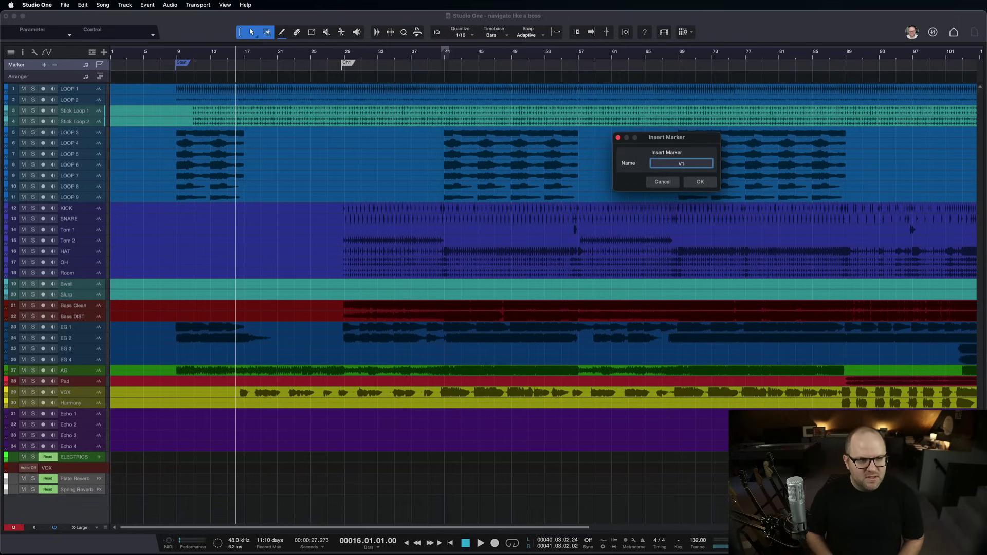
pyautogui.write('V1')
pyautogui.press('Return')
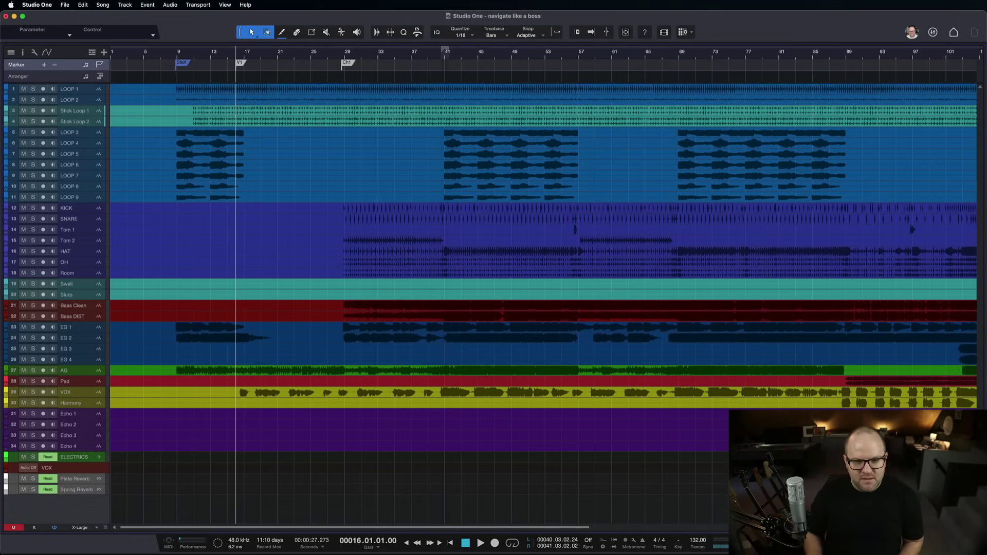
# Move the Ch1 marker to the second loop section near bar 41 and insert a marker named Ch2 at bar 69
pyautogui.click(445, 58)
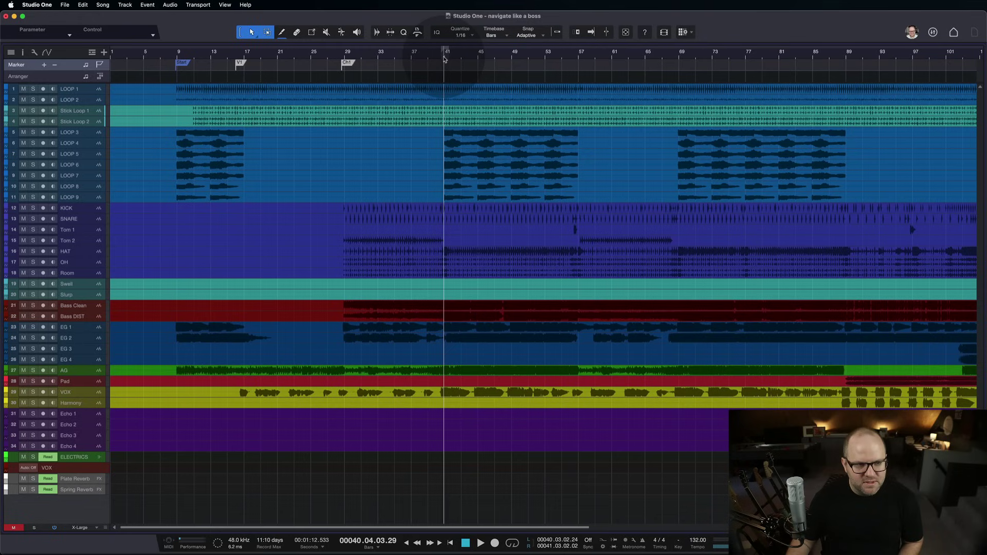
pyautogui.moveTo(347, 63); pyautogui.dragTo(450, 67)
pyautogui.click(680, 57)
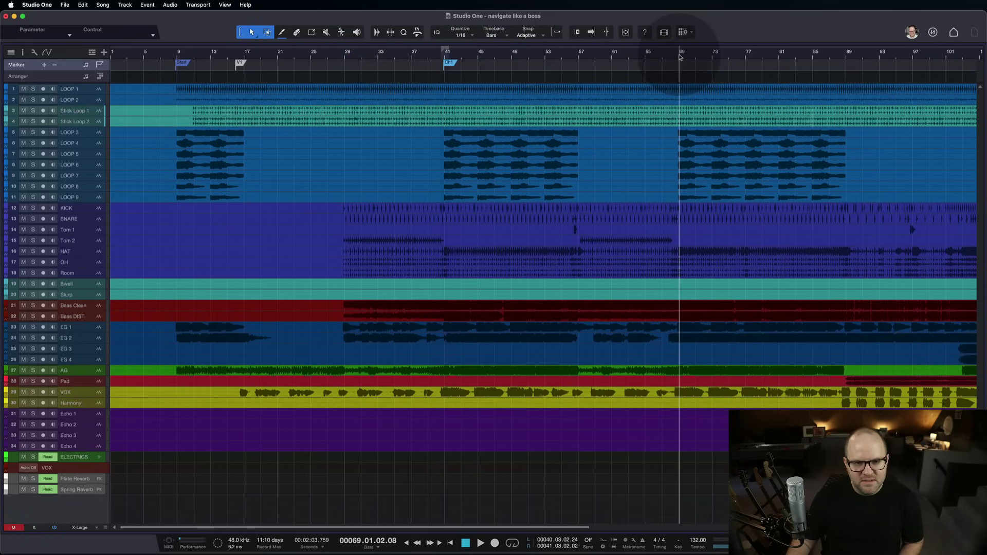
pyautogui.press('shift+Insert')
pyautogui.press('Return')
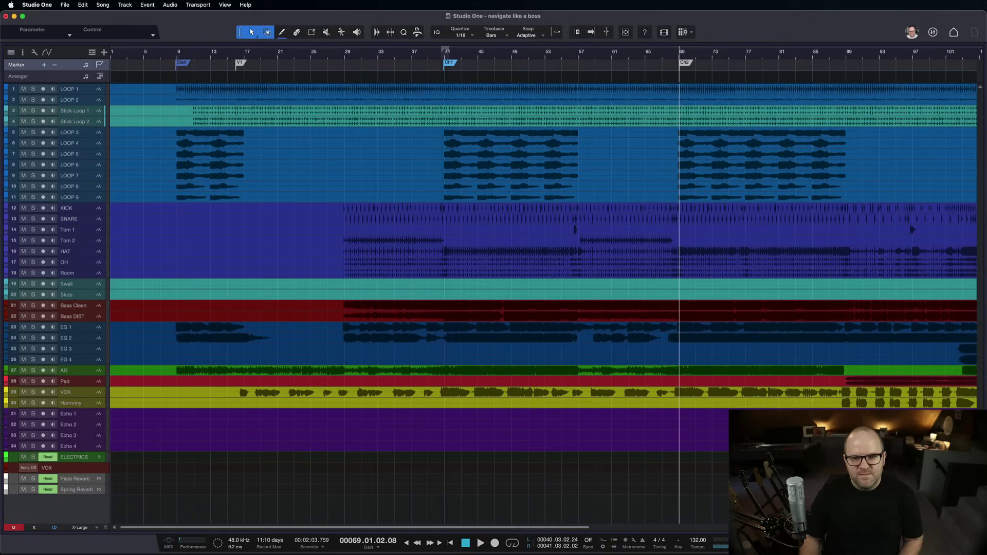
# Insert a marker named Bridge at bar 89, where the third loop section ends
pyautogui.click(848, 57)
pyautogui.press('shift+Insert')
pyautogui.write('C')
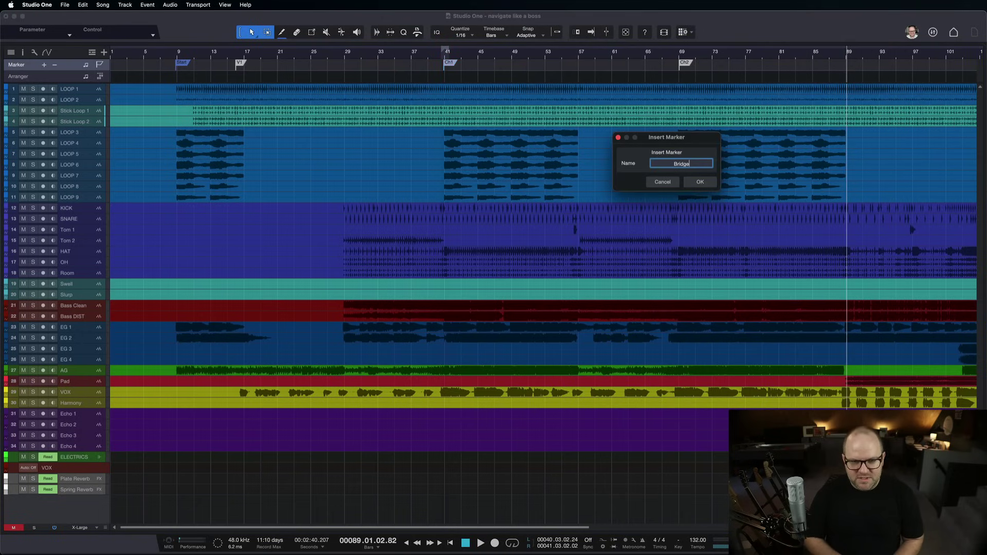
pyautogui.press('Return')
# Look up the "marker" commands in the keyboard shortcut preferences, examine Goto Next Marker and Goto Previous Marker, and close the preferences
pyautogui.hscroll(3, 800, 141)
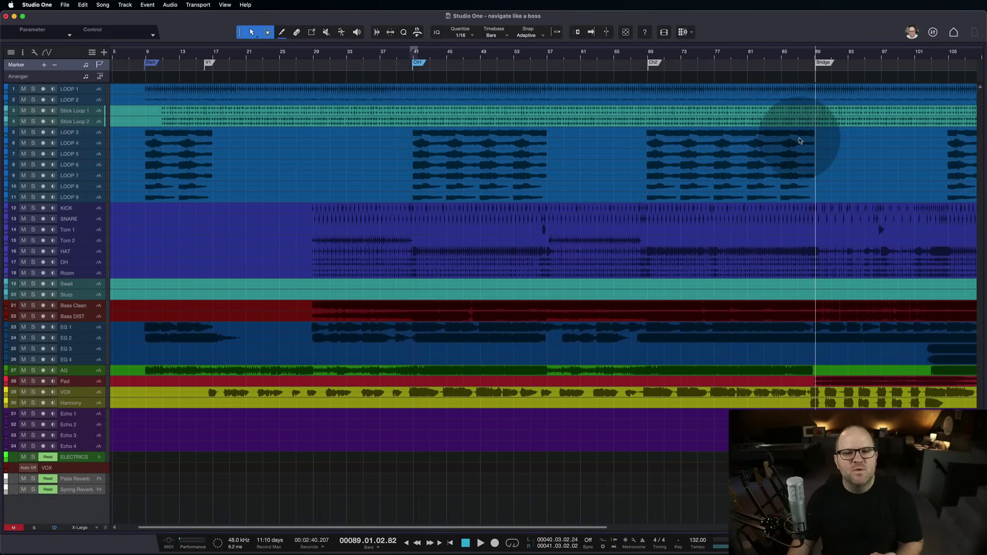
pyautogui.press('z')
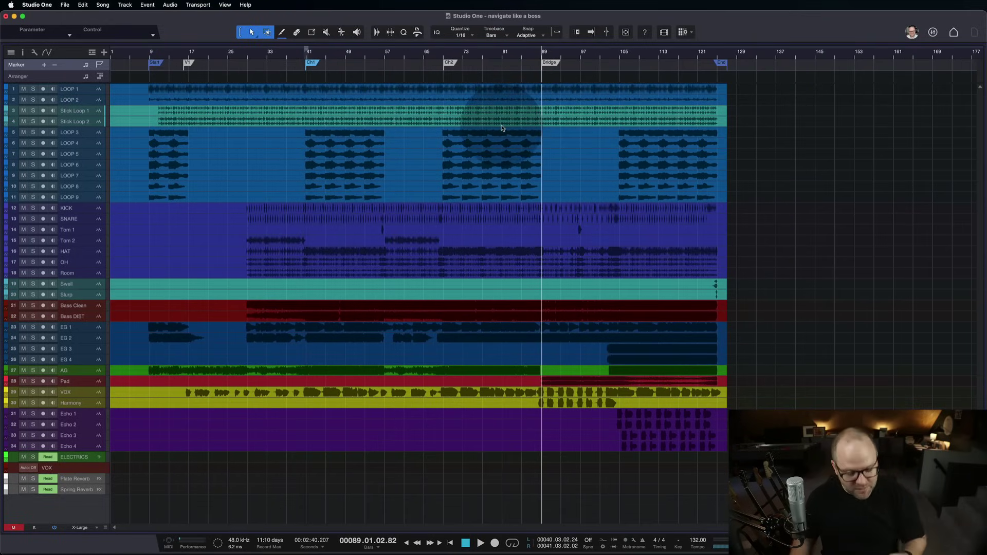
pyautogui.hotkey('alt', 'k')
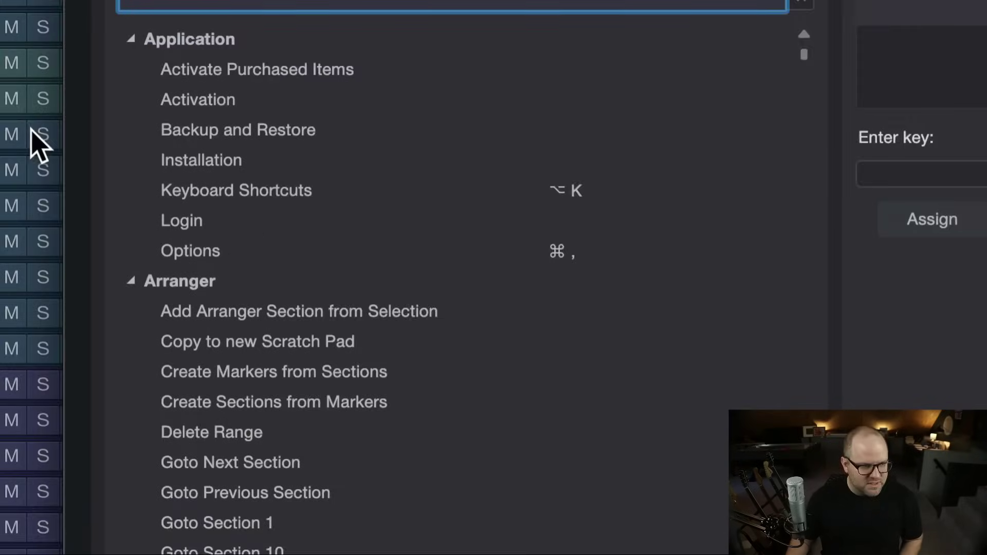
pyautogui.write('marker')
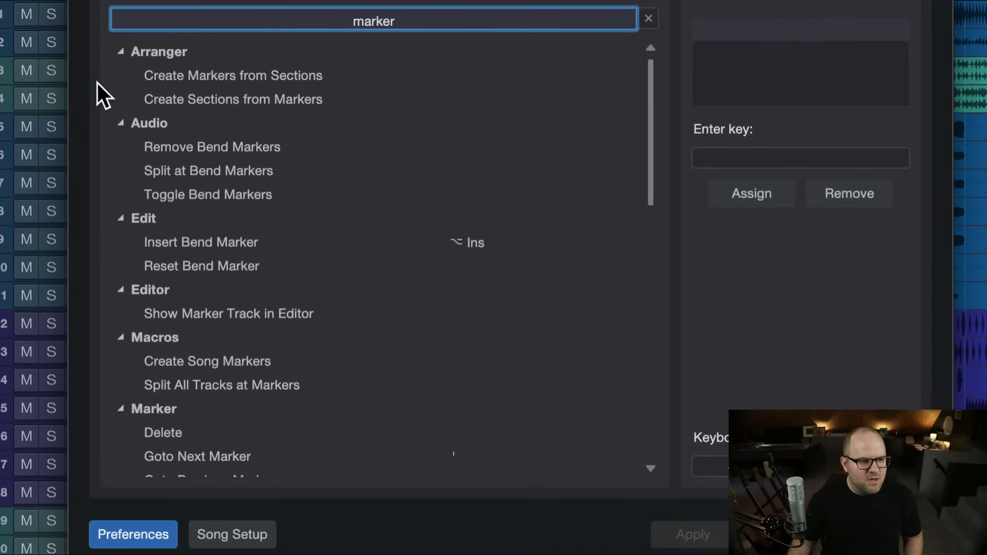
pyautogui.scroll(-8, 282, 255)
pyautogui.scroll(-4, 283, 257)
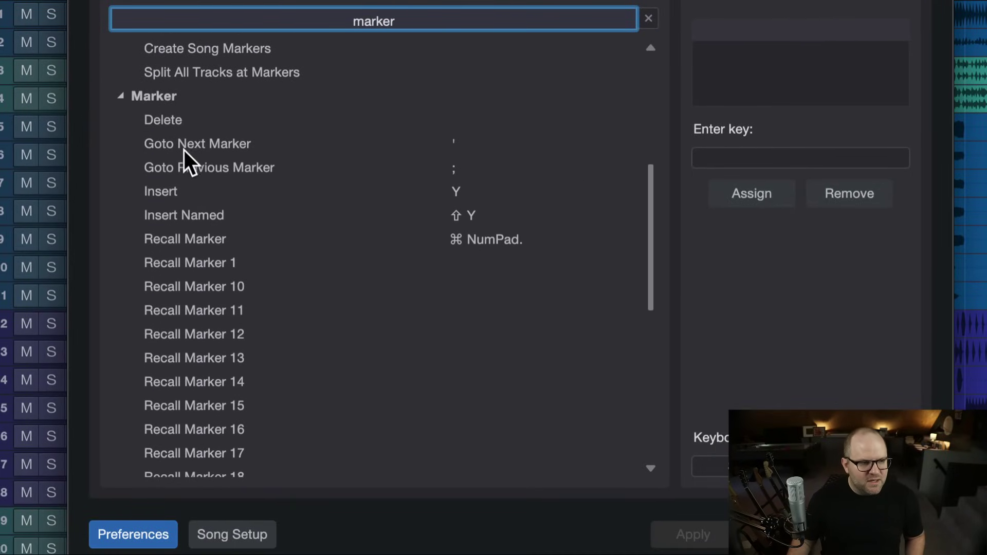
pyautogui.click(187, 149)
pyautogui.click(204, 170)
pyautogui.click(212, 151)
pyautogui.click(226, 169)
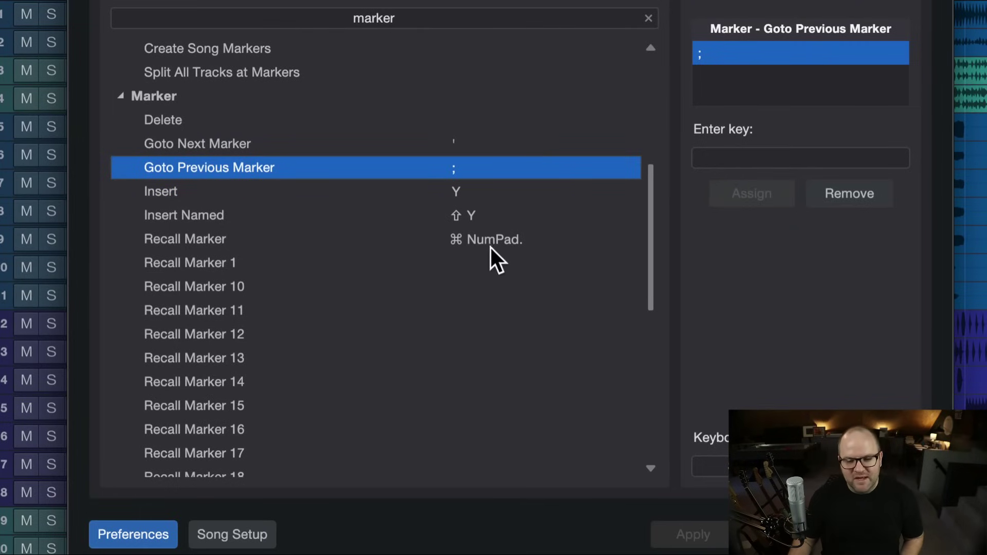
pyautogui.press('Escape')
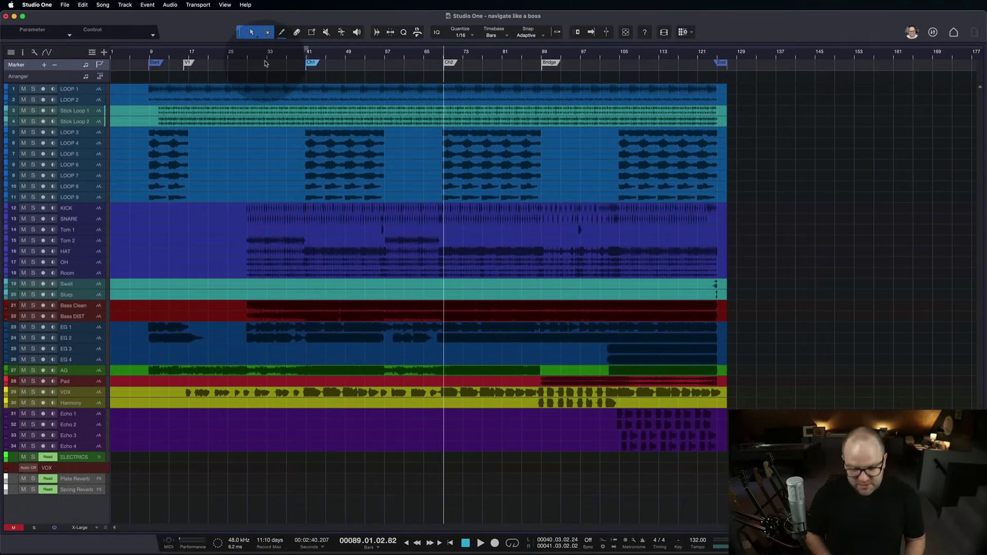
# Jump the playback cursor forward and back through the song's section markers while playback is stopped
pyautogui.hotkey('shift', 'n')
pyautogui.hotkey('shift', 'n')
pyautogui.hotkey('shift', 'n')
pyautogui.press('n')
pyautogui.press('n')
pyautogui.press('n')
pyautogui.hotkey('shift', 'n')
pyautogui.hotkey('shift', 'n')
pyautogui.hotkey('shift', 'n')
pyautogui.press('n')
pyautogui.press('n')
pyautogui.press('n')
pyautogui.press('n')
pyautogui.press('b')
pyautogui.press('b')
pyautogui.press('b')
pyautogui.press('b')
pyautogui.press('b')
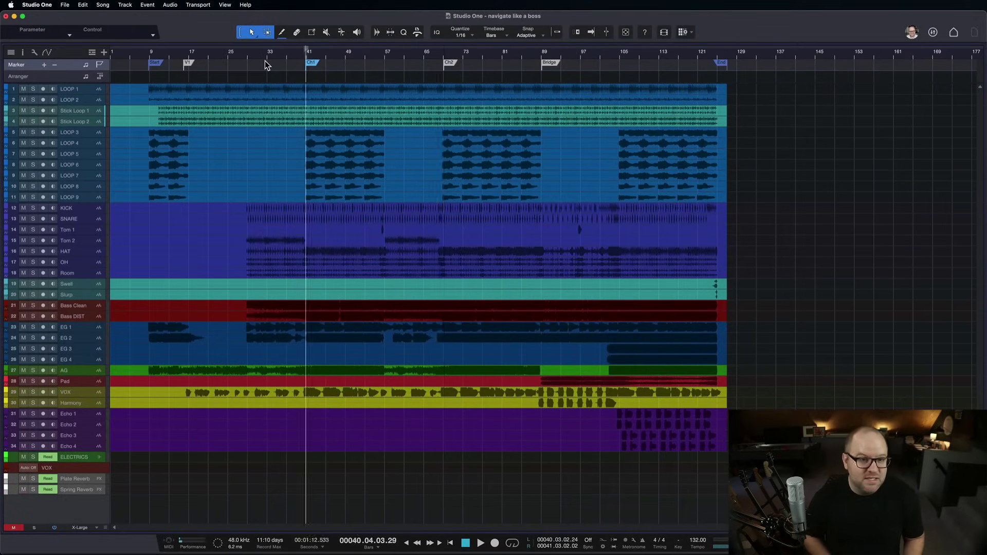
pyautogui.press('n')
pyautogui.press('n')
pyautogui.press('n')
pyautogui.press('n')
pyautogui.press('n')
pyautogui.press('b')
pyautogui.press('b')
pyautogui.press('b')
pyautogui.press('b')
pyautogui.press('b')
pyautogui.press('n')
pyautogui.press('n')
pyautogui.press('b')
pyautogui.press('n')
pyautogui.press('n')
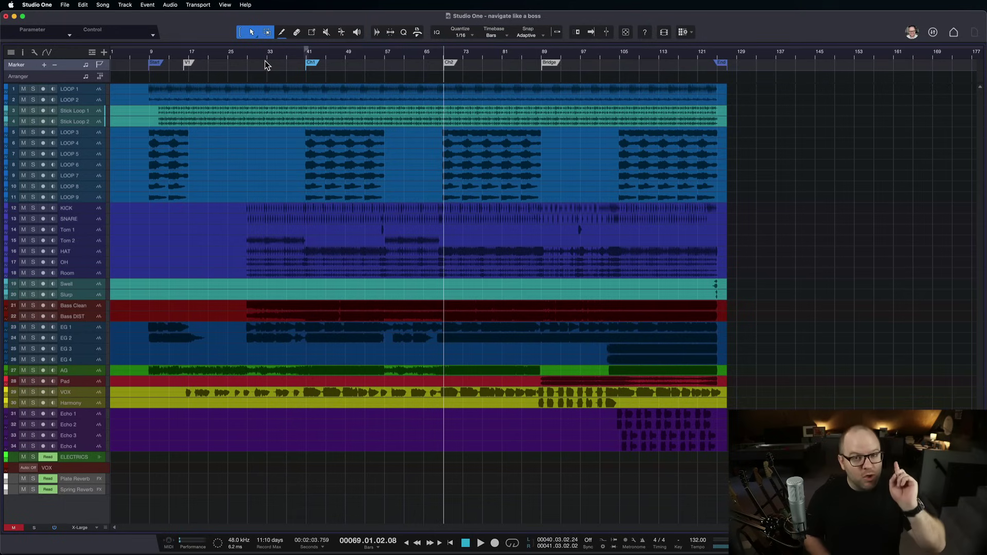
pyautogui.press('b')
pyautogui.press('b')
pyautogui.press('n')
pyautogui.press('n')
pyautogui.press('n')
pyautogui.press('n')
pyautogui.press('b')
pyautogui.press('b')
pyautogui.press('b')
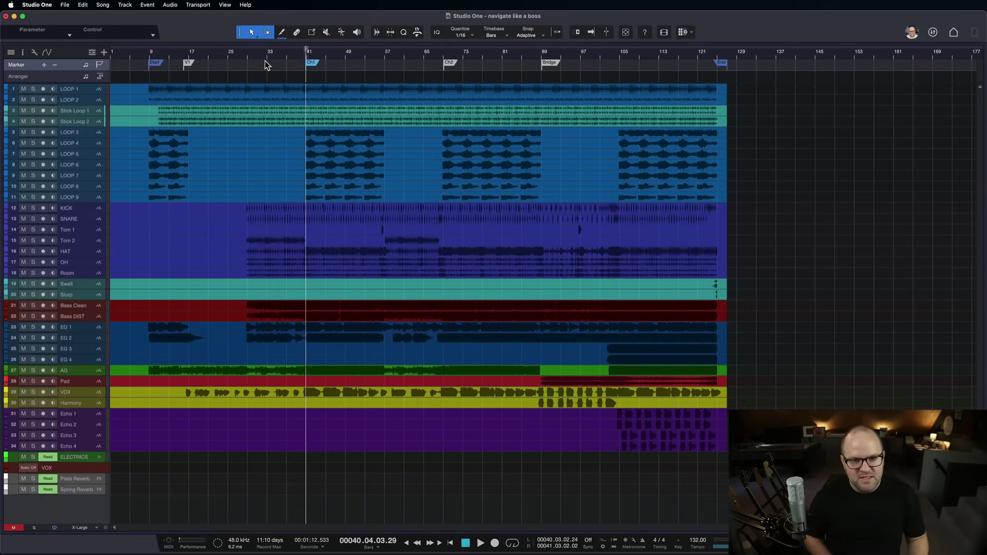
pyautogui.press('n')
pyautogui.press('n')
pyautogui.press('b')
pyautogui.press('b')
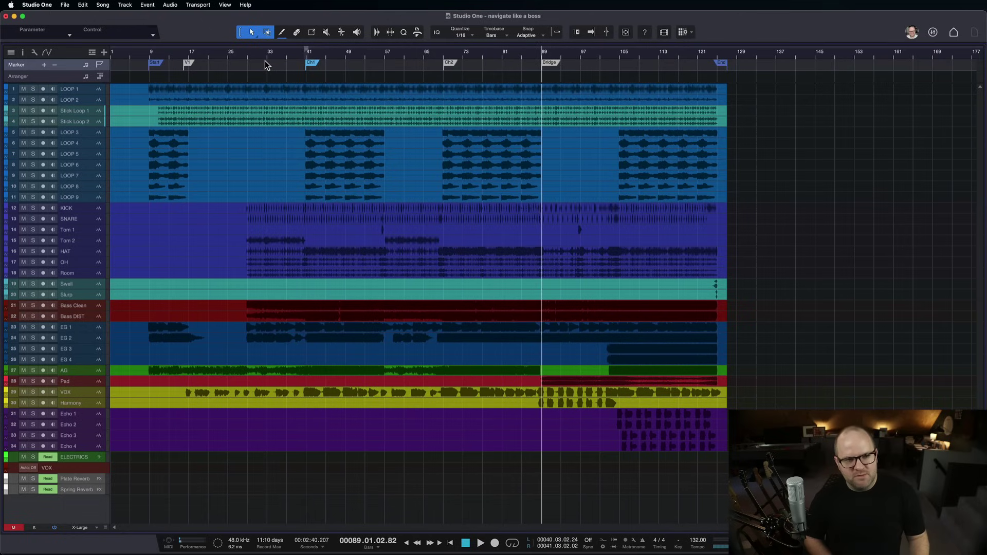
# Play the song, jump between the section markers during playback, and stop with the cursor on the V1 marker
pyautogui.press('space')
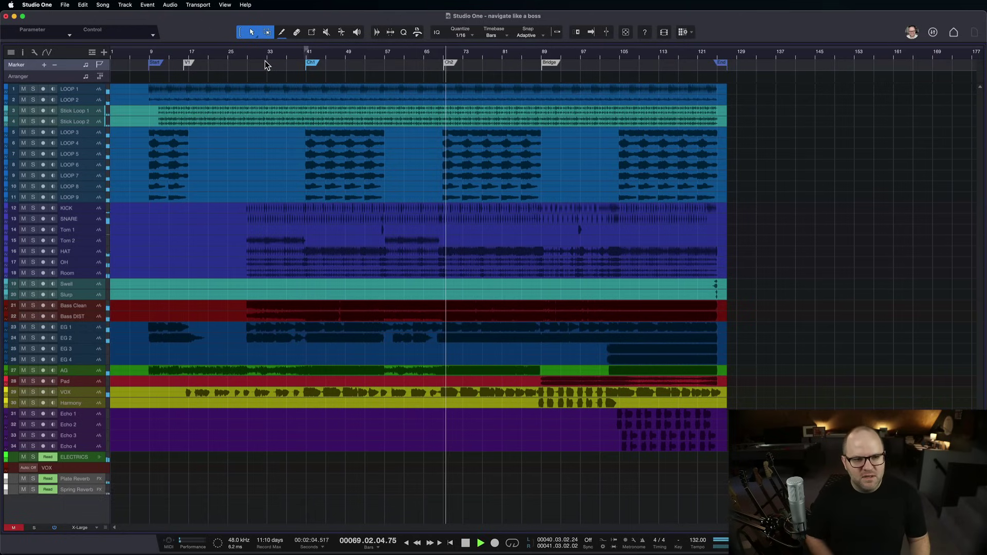
pyautogui.press('b')
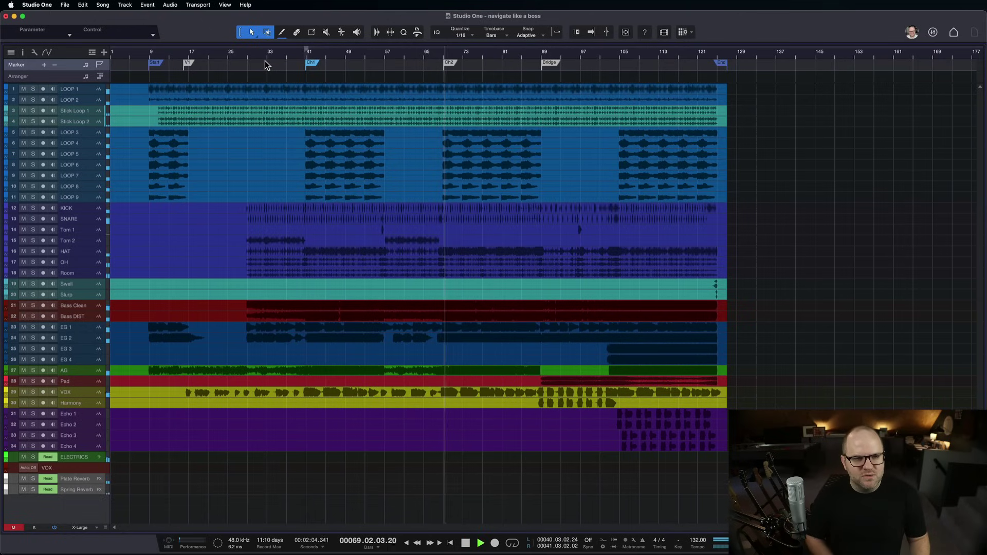
pyautogui.press('b')
pyautogui.press('b')
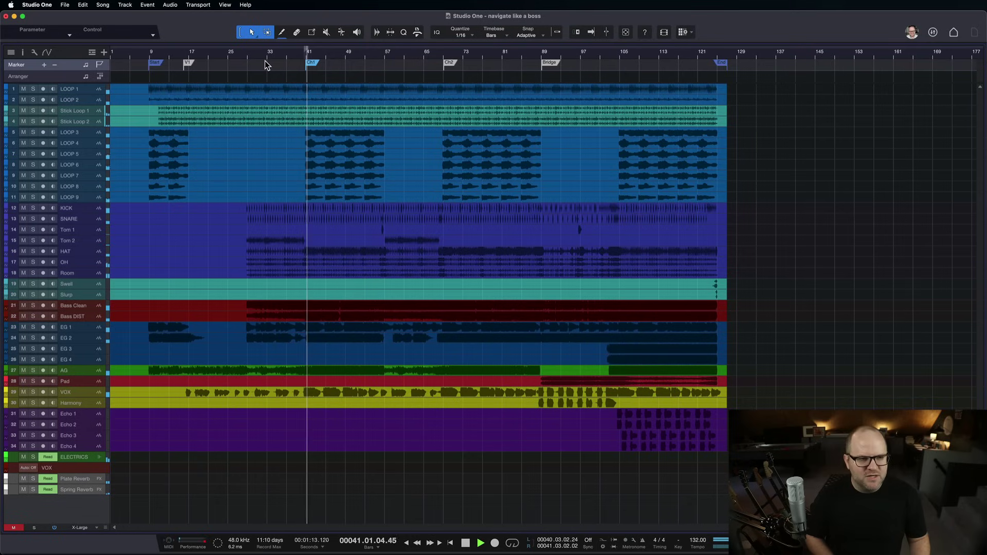
pyautogui.press('n')
pyautogui.press('n')
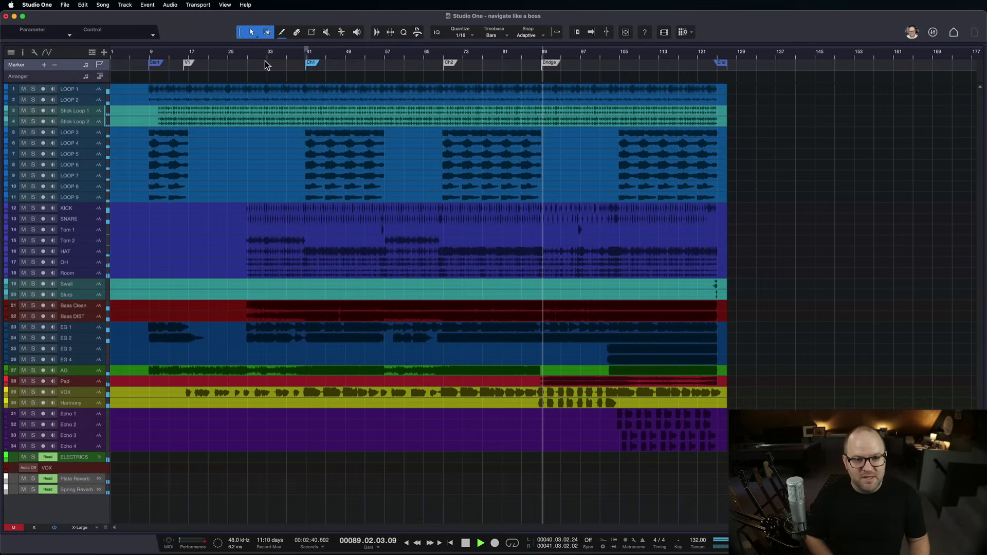
pyautogui.press('b')
pyautogui.press('b')
pyautogui.press('b')
pyautogui.press('space')
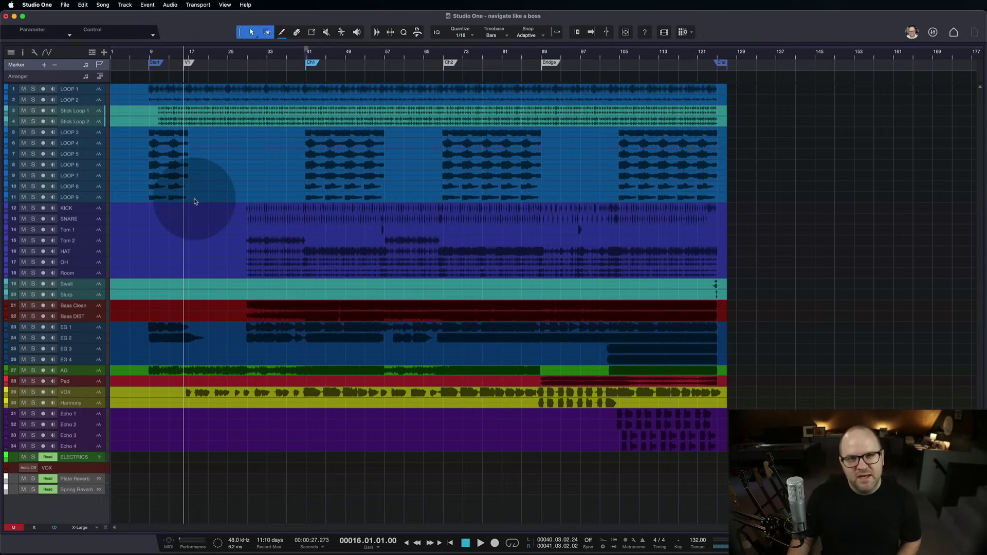
# Enable Cursor follows Edit Position in the arrangement's editing options and close the options
pyautogui.scroll(3, 194, 199)
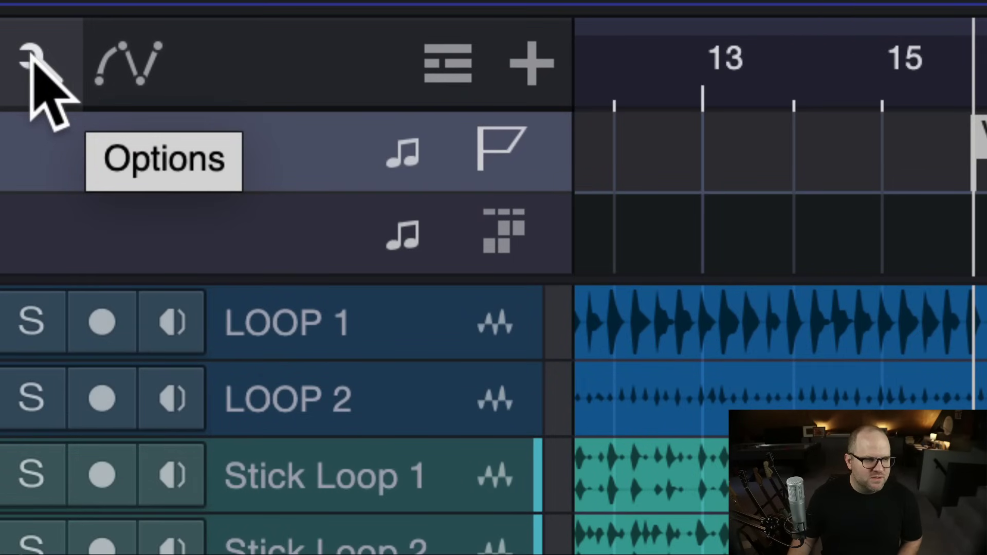
pyautogui.click(34, 52)
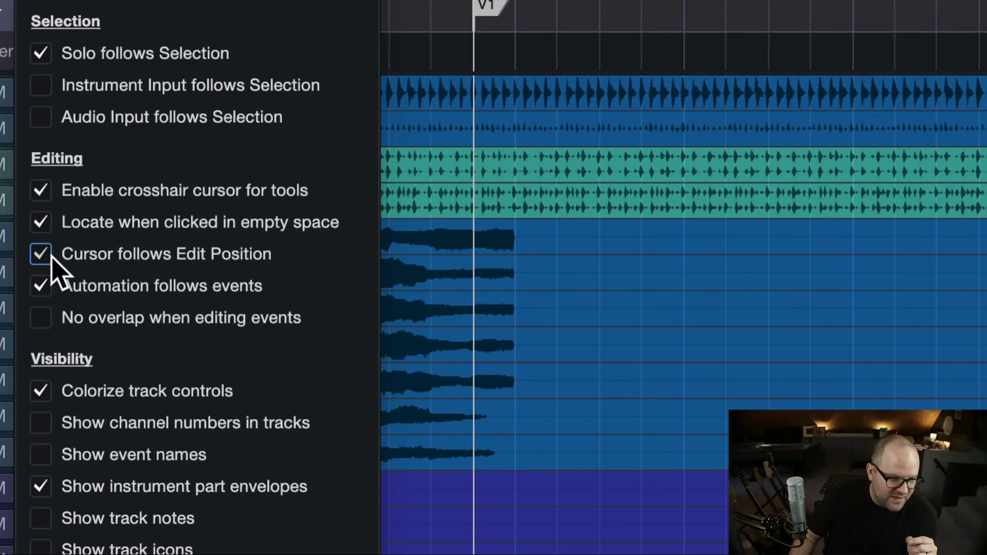
pyautogui.click(547, 150)
pyautogui.scroll(-2, 536, 175)
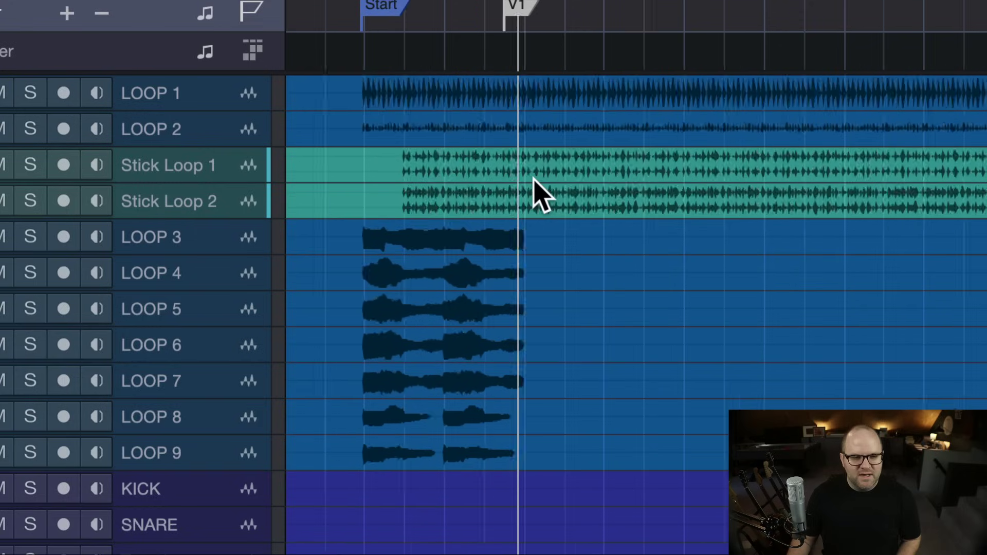
# Split the LOOP 1 event at about bars 22 and 31, and select its pieces in turn to move the playback cursor
pyautogui.click(647, 110)
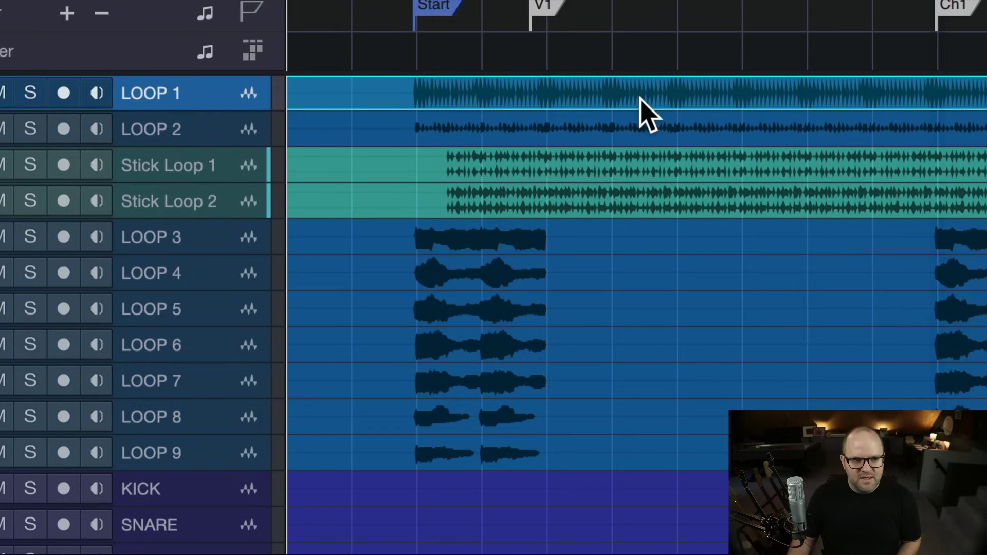
pyautogui.moveTo(641, 88); pyautogui.dragTo(779, 89)
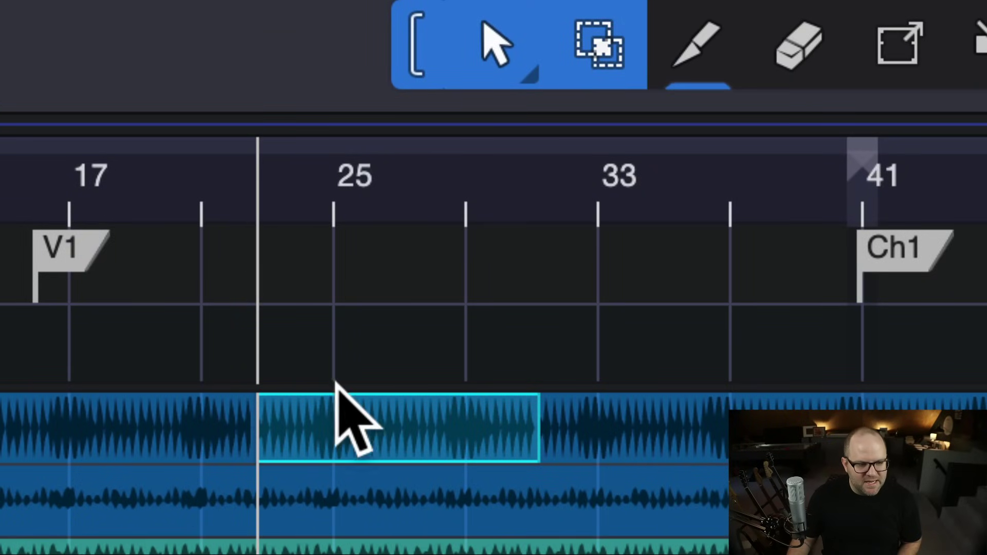
pyautogui.press('d')
pyautogui.click(491, 434)
pyautogui.click(570, 423)
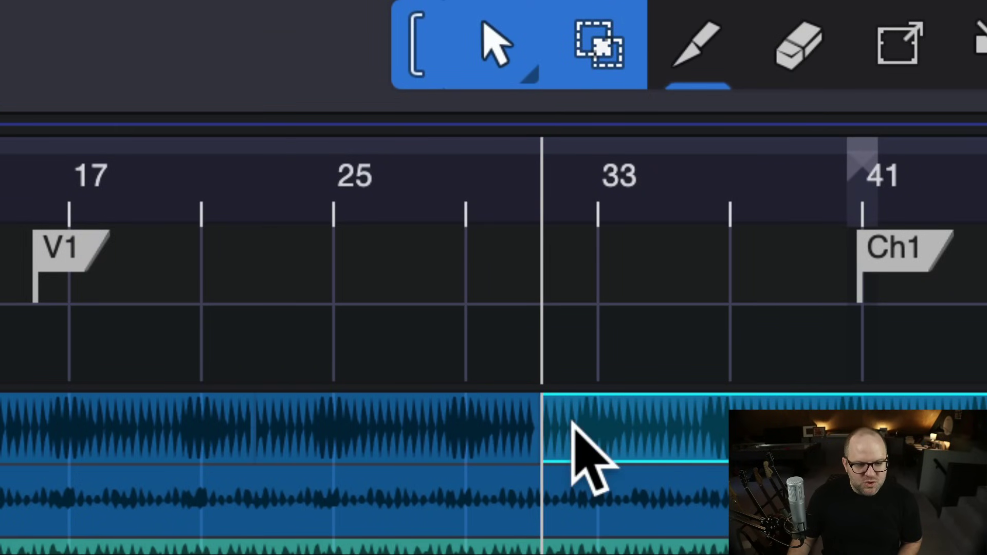
pyautogui.click(495, 432)
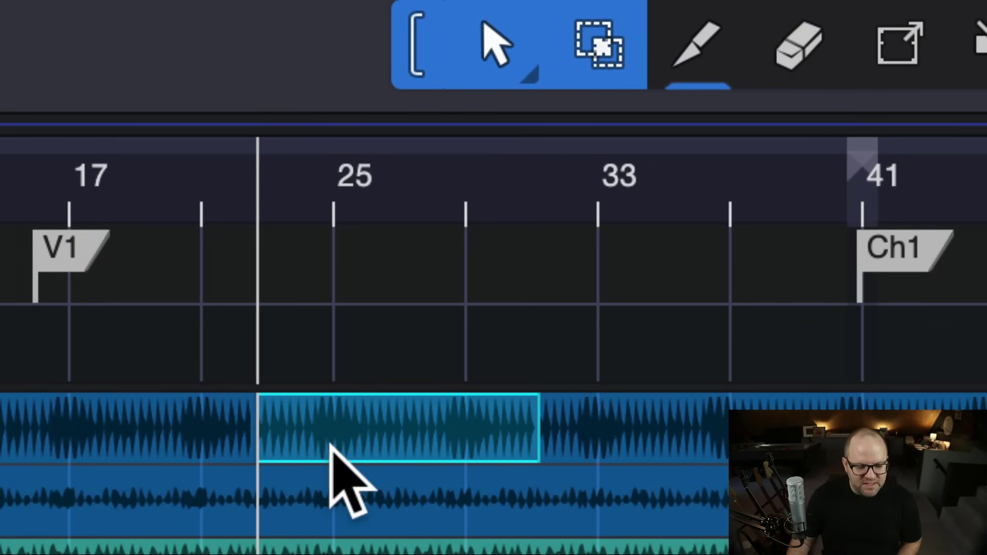
# Select the events on LOOP 2 and LOOP 6, and step the selection up to the LOOP 4 event
pyautogui.hscroll(1, 329, 443)
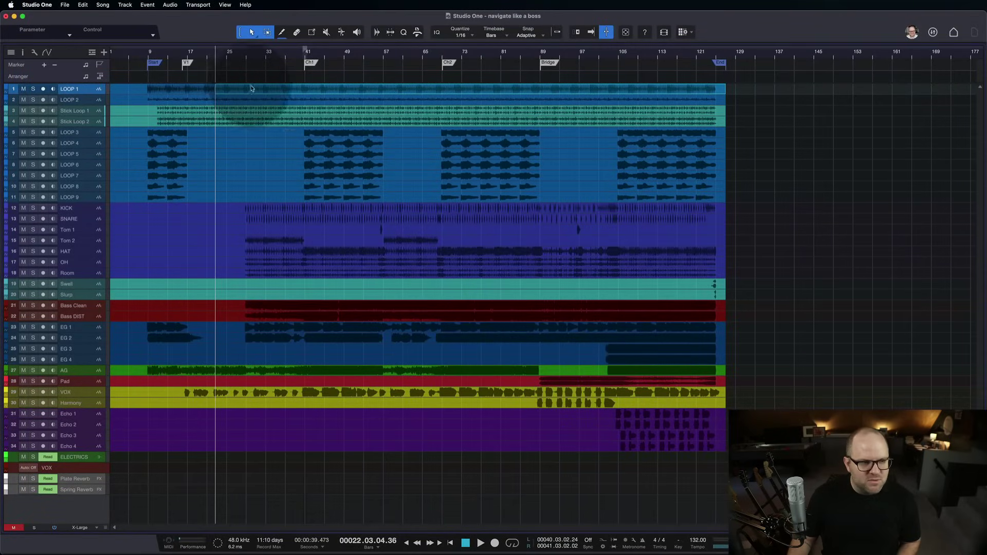
pyautogui.click(184, 103)
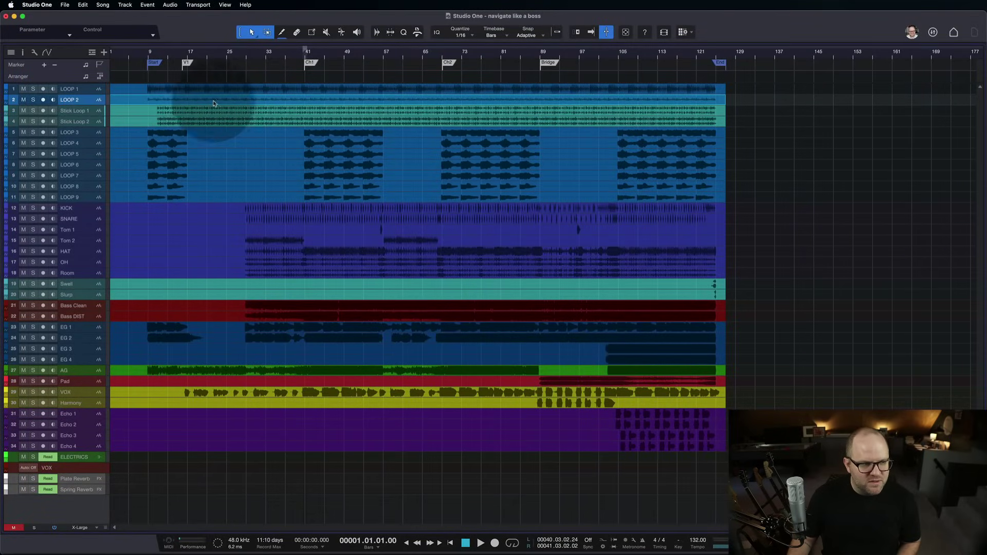
pyautogui.click(455, 175)
pyautogui.click(452, 169)
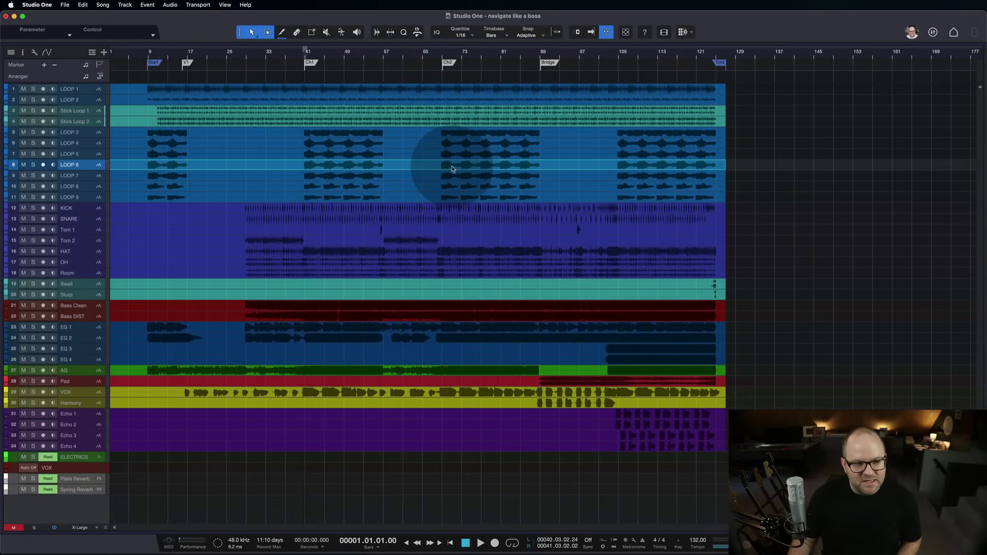
pyautogui.press('Up')
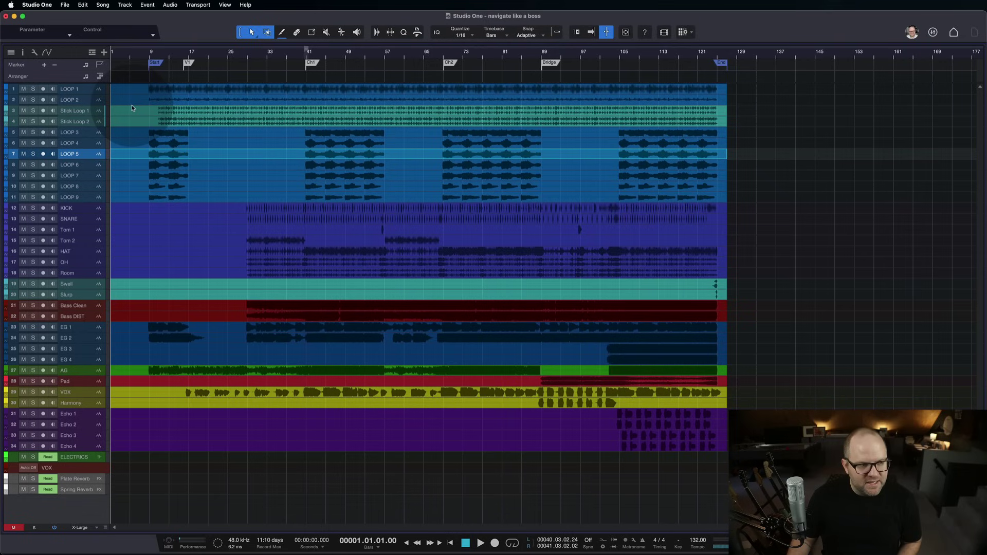
pyautogui.press('Up')
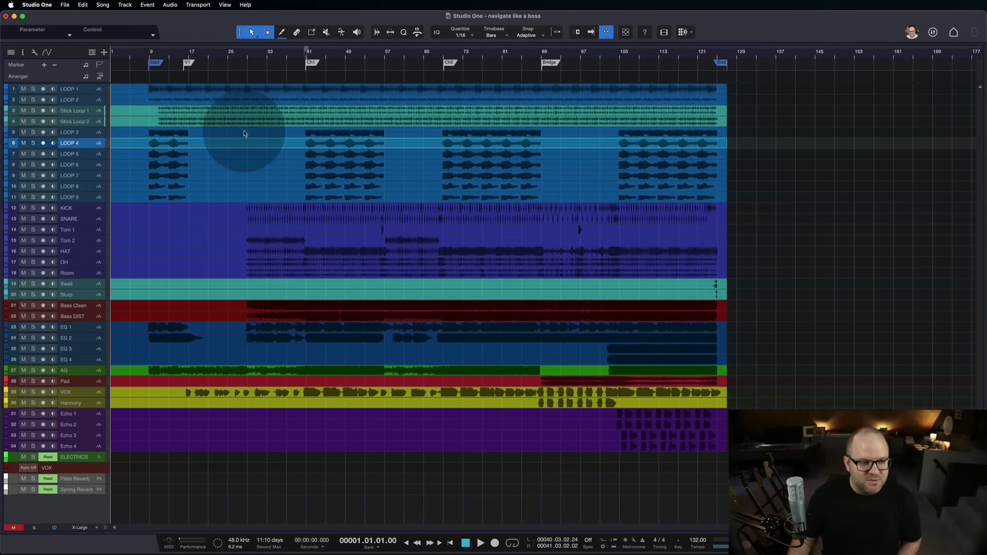
# Split the LOOP 3 event at about bar 51, select the LOOP 5 event, and select the two LOOP 3 pieces in turn
pyautogui.scroll(3, 241, 133)
pyautogui.press('Up')
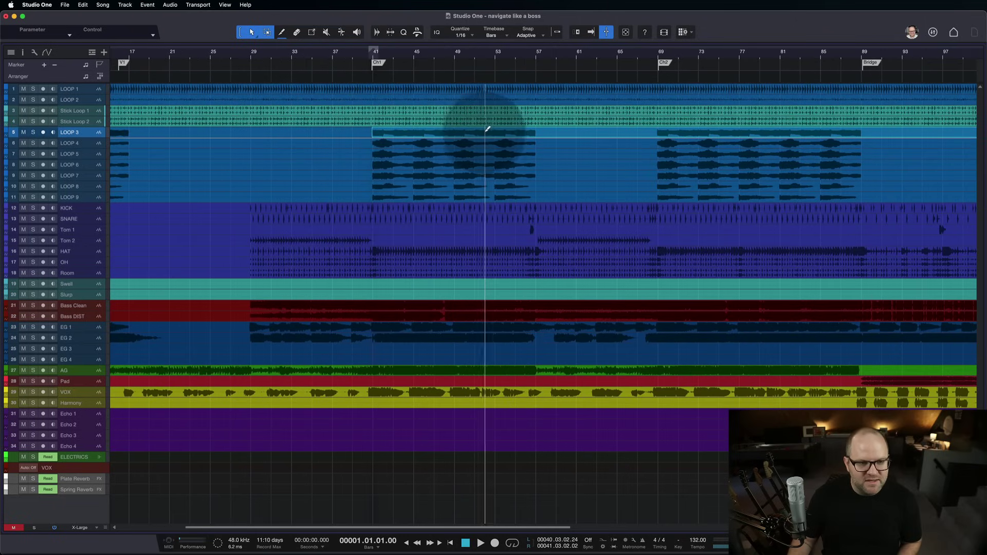
pyautogui.click(571, 157)
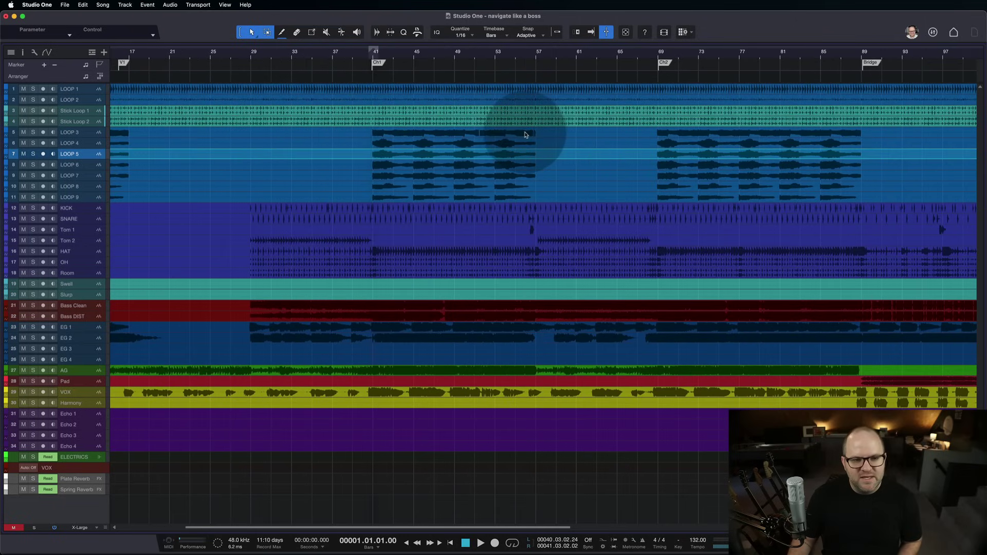
pyautogui.click(480, 133)
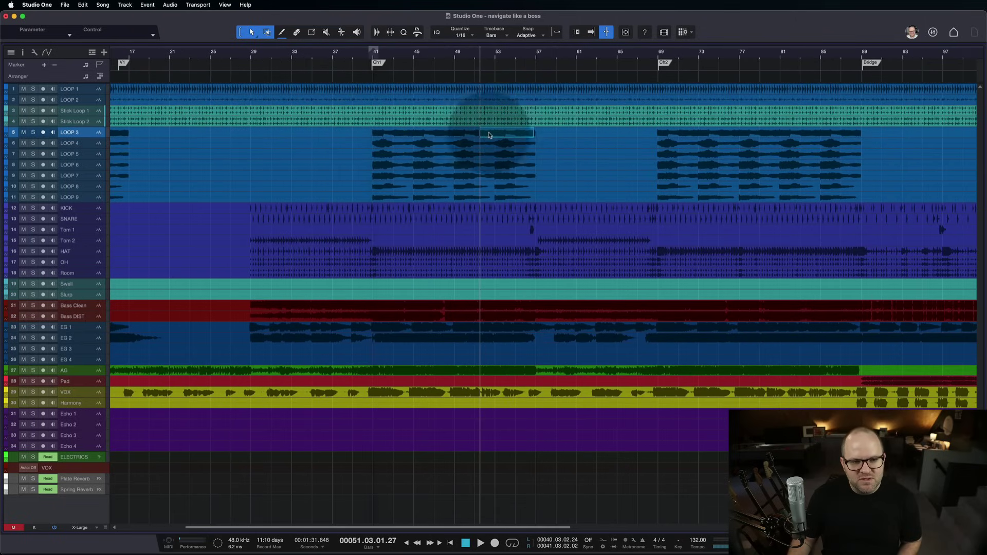
pyautogui.click(435, 135)
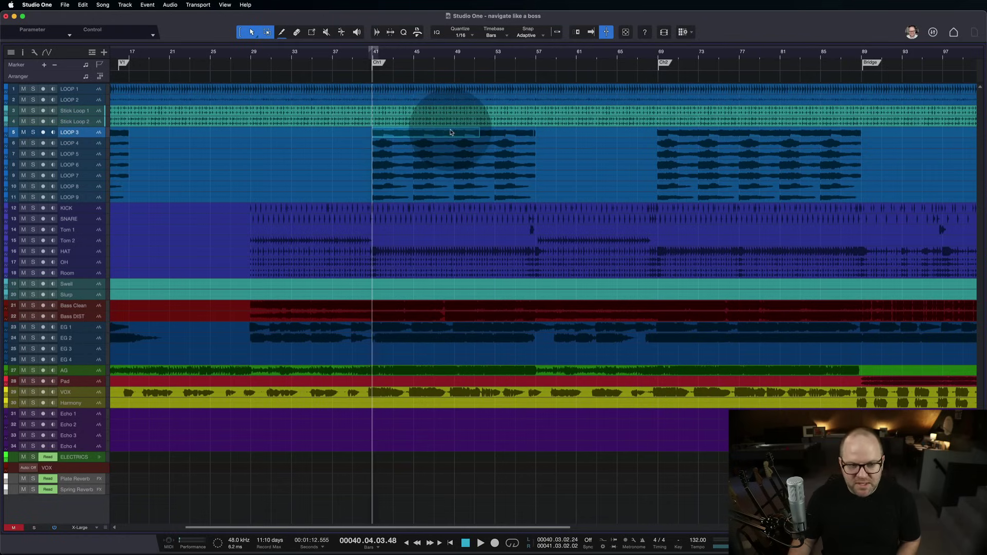
# Play from the first LOOP 3 piece, select the second piece, jump playback to its start, and stop
pyautogui.press('space')
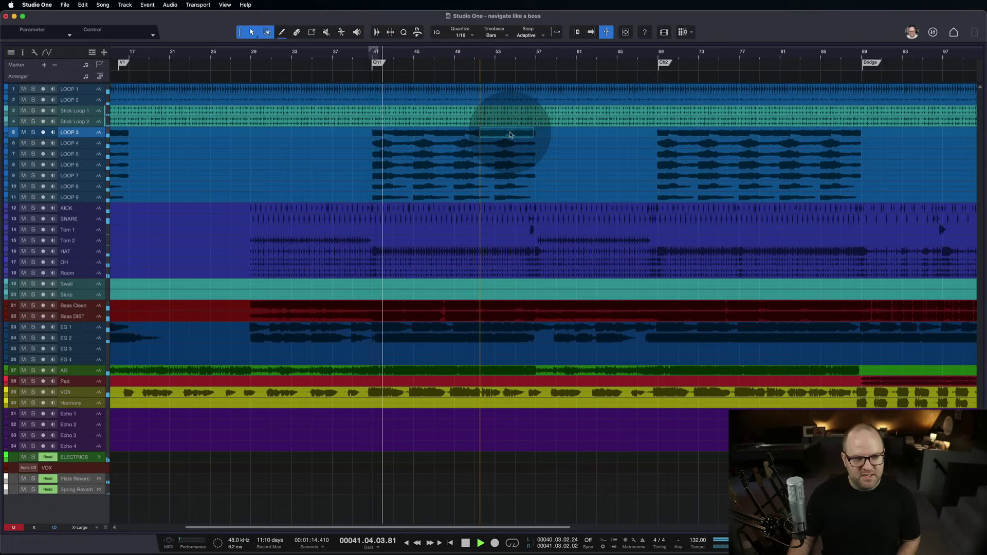
pyautogui.press('l')
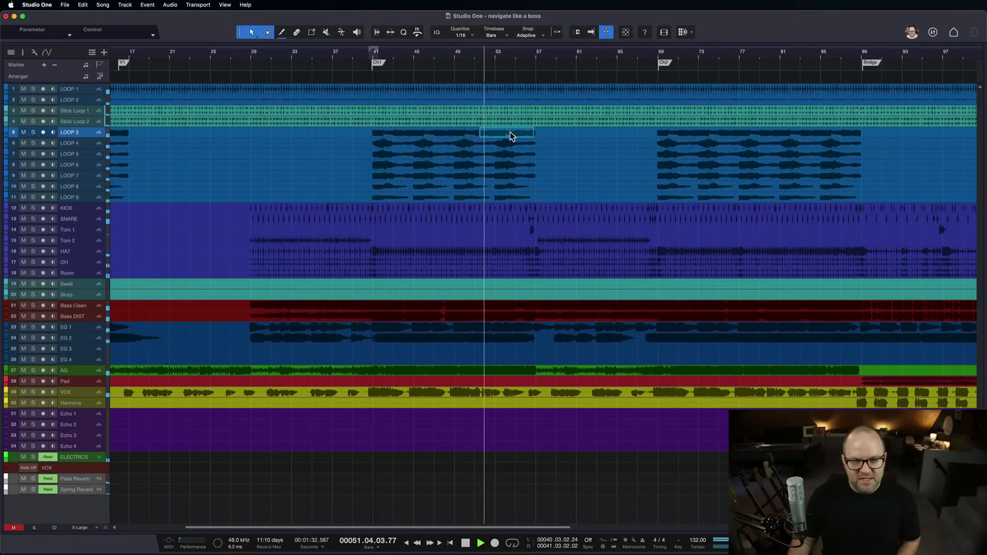
pyautogui.press('space')
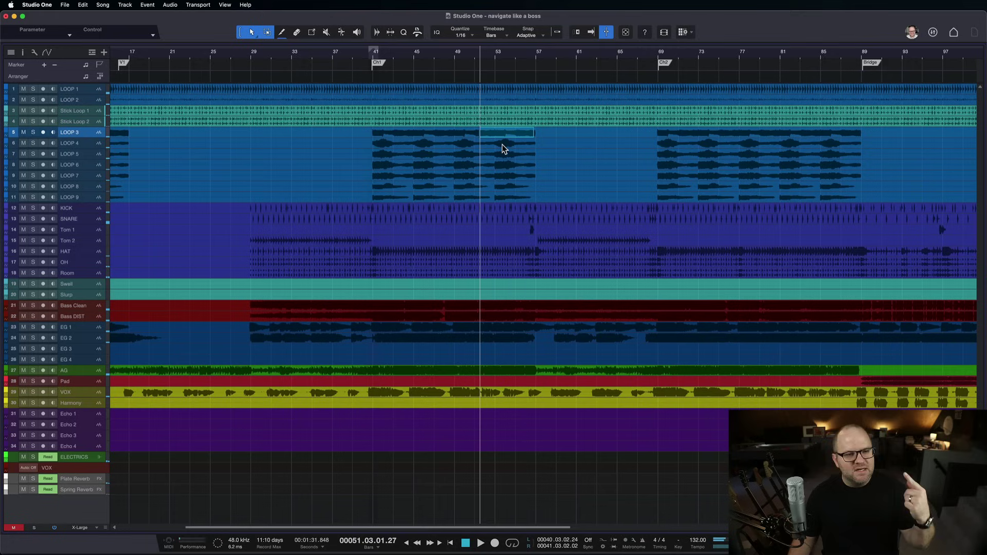
# Review the arrangement's Editing options and the Advanced Editing preferences for the cursor-follow setting, and close both
pyautogui.click(36, 53)
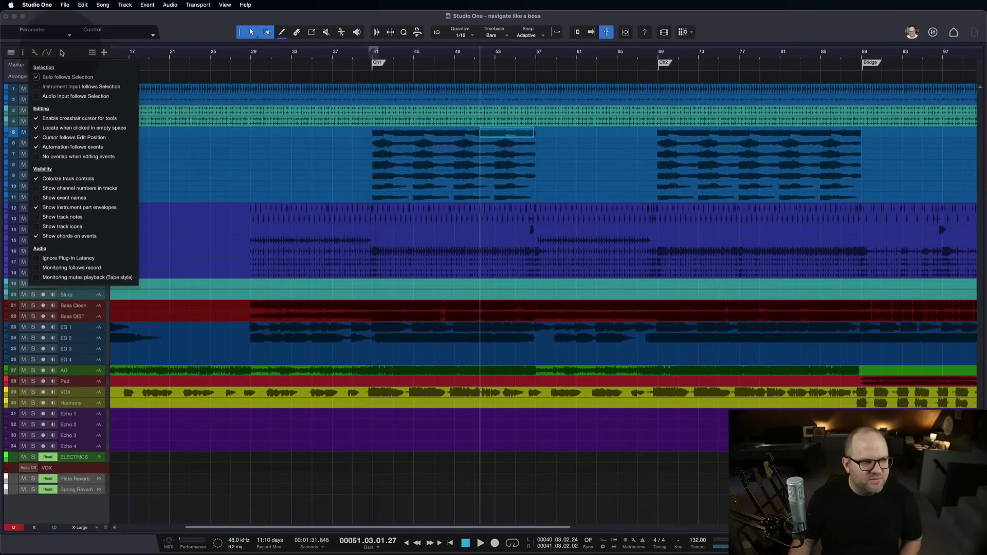
pyautogui.click(522, 227)
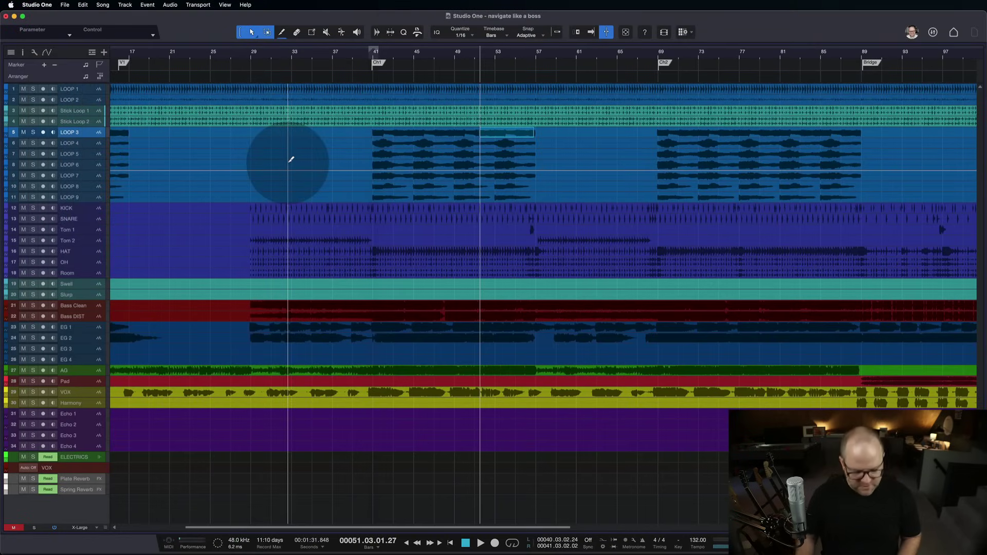
pyautogui.press('super+comma')
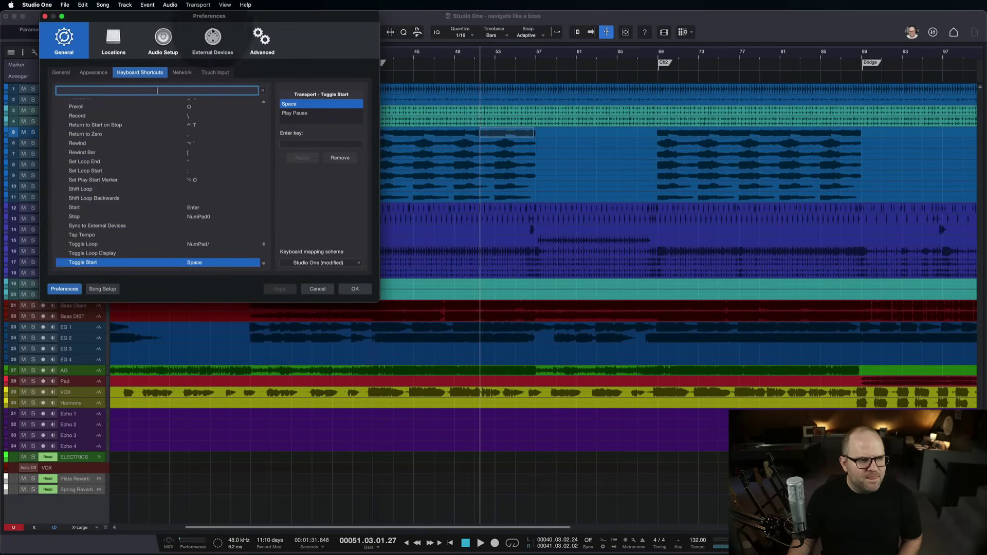
pyautogui.click(249, 37)
pyautogui.scroll(-1, 100, 116)
pyautogui.scroll(2, 104, 149)
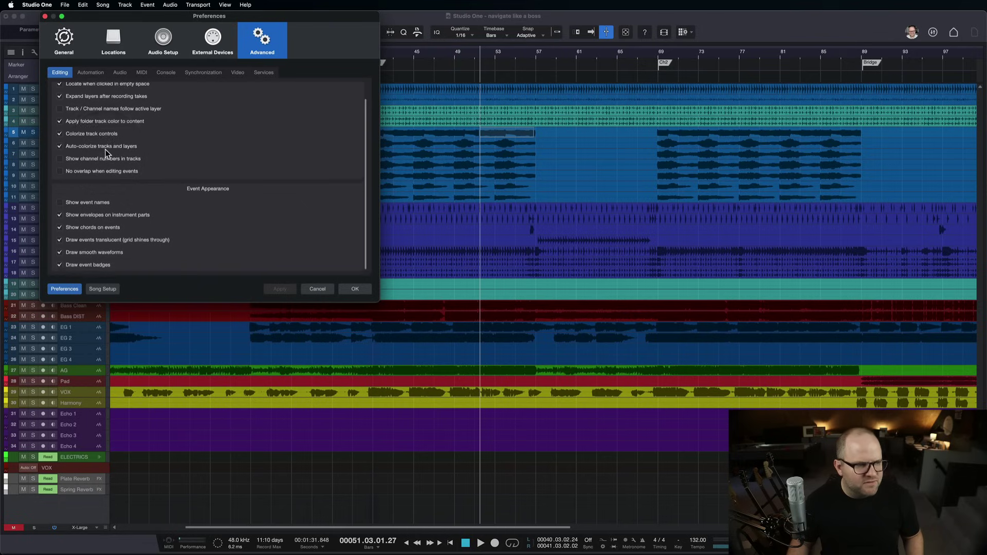
pyautogui.click(111, 129)
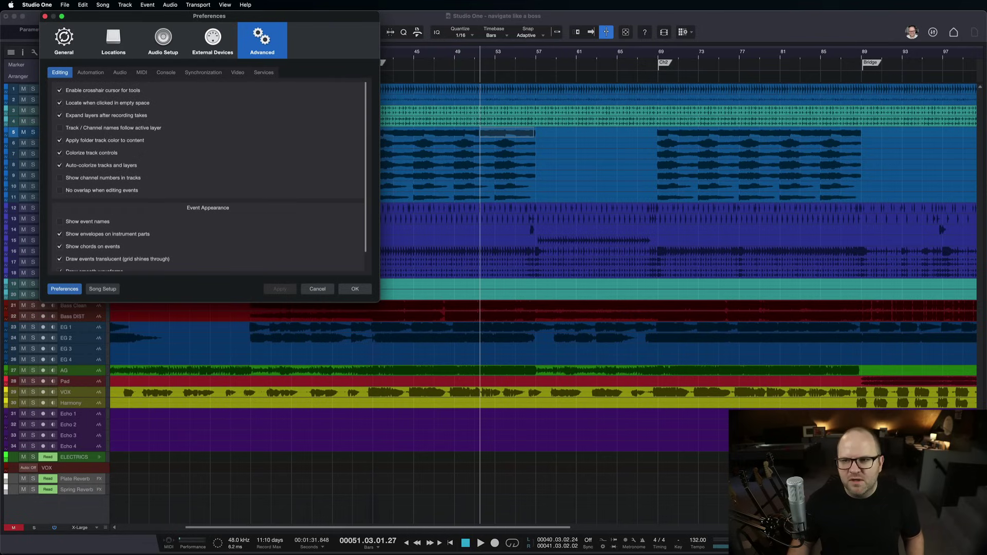
pyautogui.press('Escape')
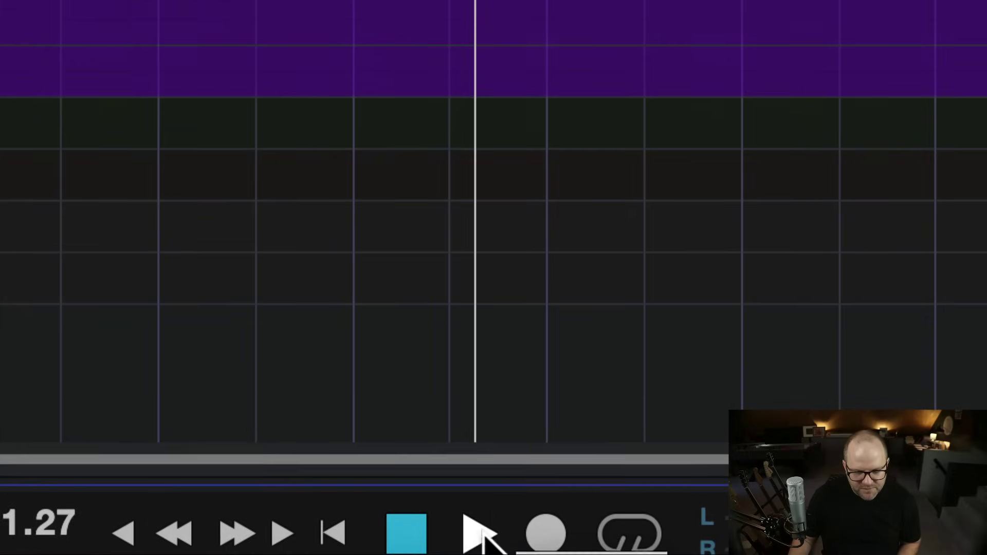
# Enable Loop Follows Selection for the transport, and select the second and first LOOP 3 pieces to set the loop range
pyautogui.rightClick(488, 483)
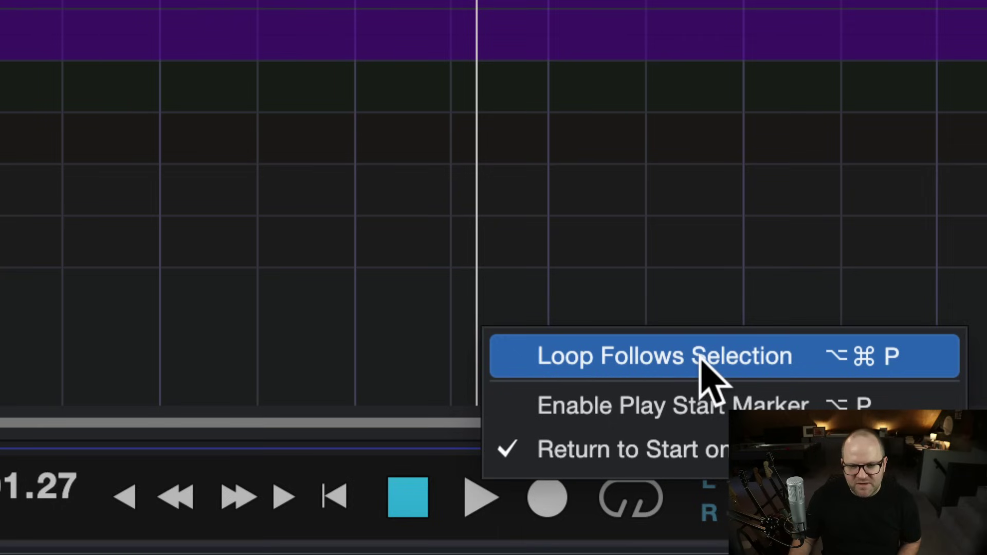
pyautogui.click(684, 356)
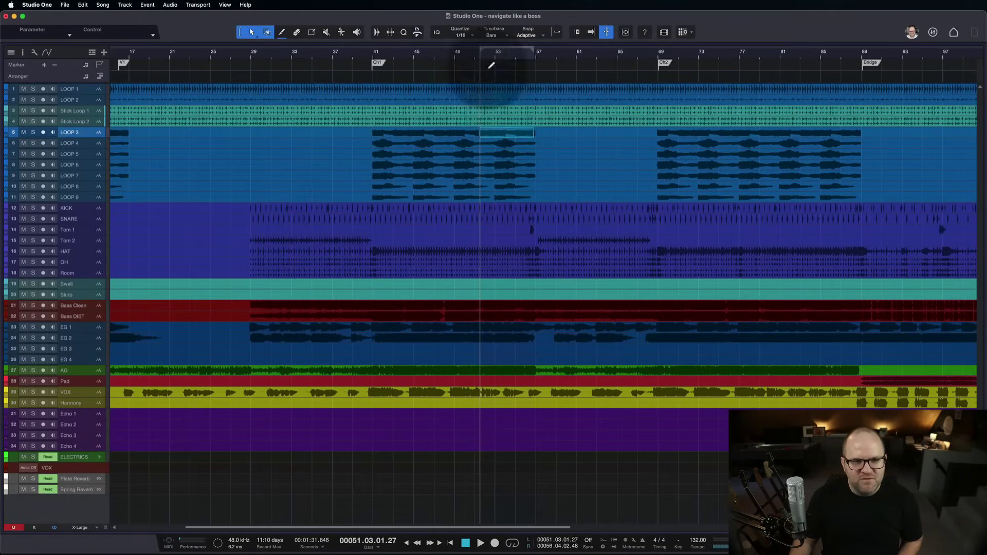
pyautogui.click(509, 141)
pyautogui.moveTo(508, 137); pyautogui.dragTo(470, 137)
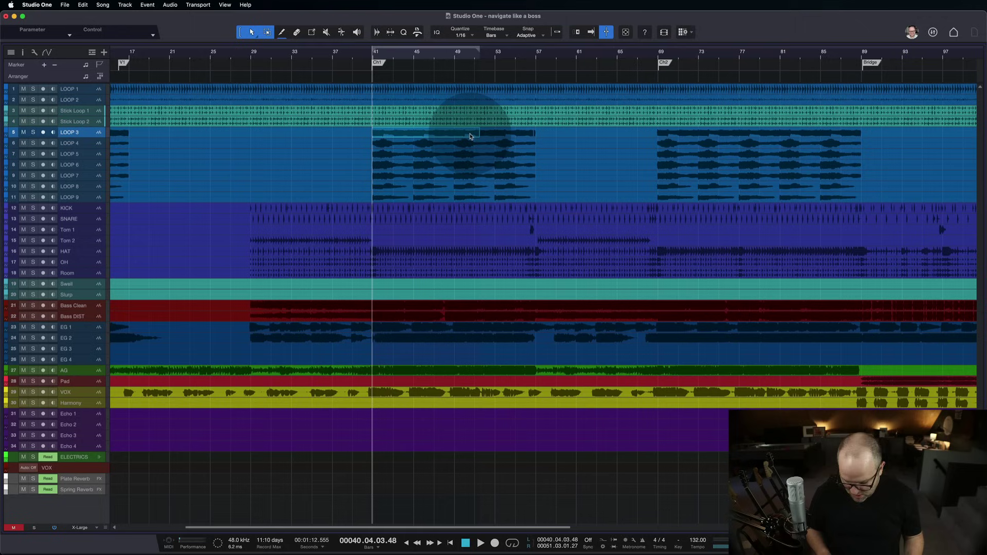
# Turn on looping, play with the second LOOP 3 piece selected, switch the loop and playback to the first piece, and stop
pyautogui.press('/')
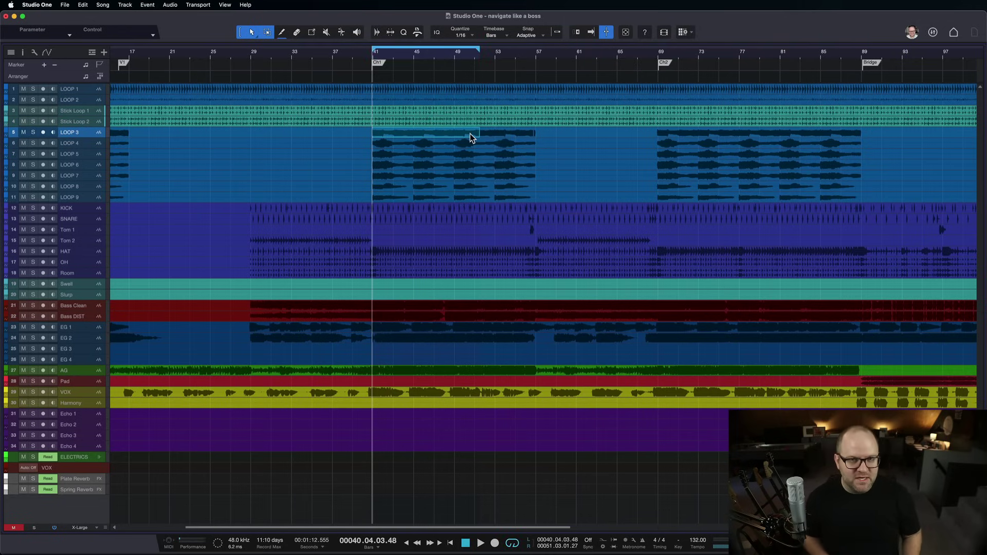
pyautogui.click(515, 134)
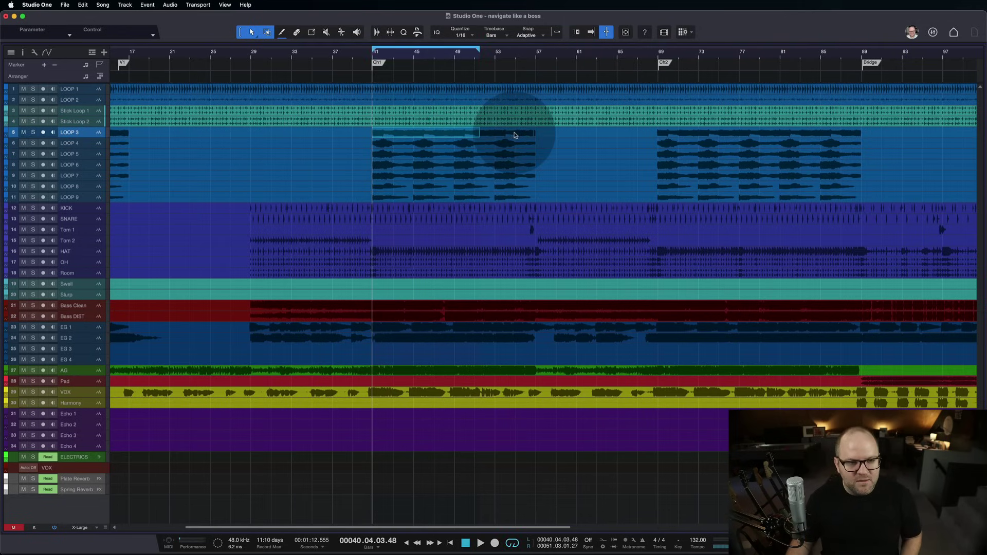
pyautogui.click(462, 134)
pyautogui.click(497, 134)
pyautogui.press('space')
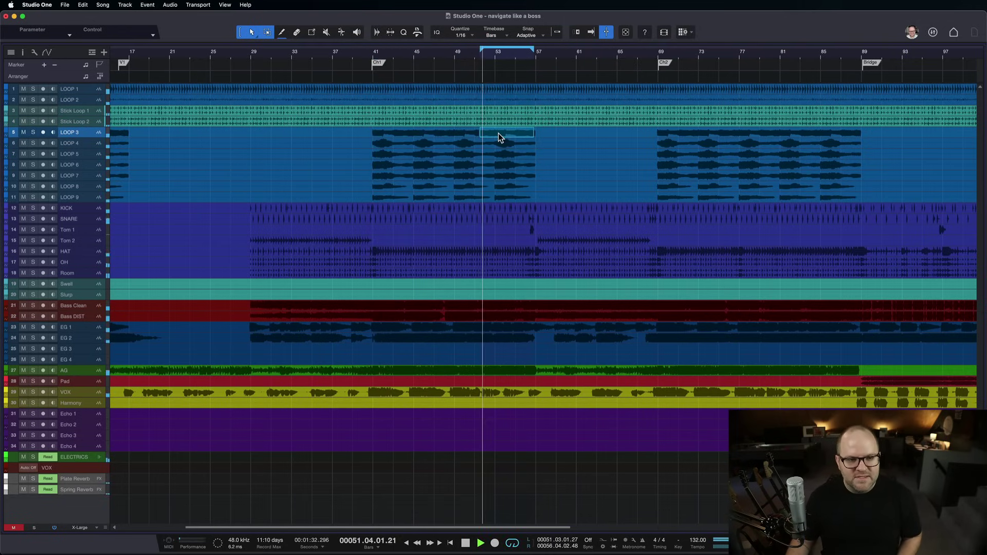
pyautogui.moveTo(458, 133); pyautogui.dragTo(422, 138)
pyautogui.press('p')
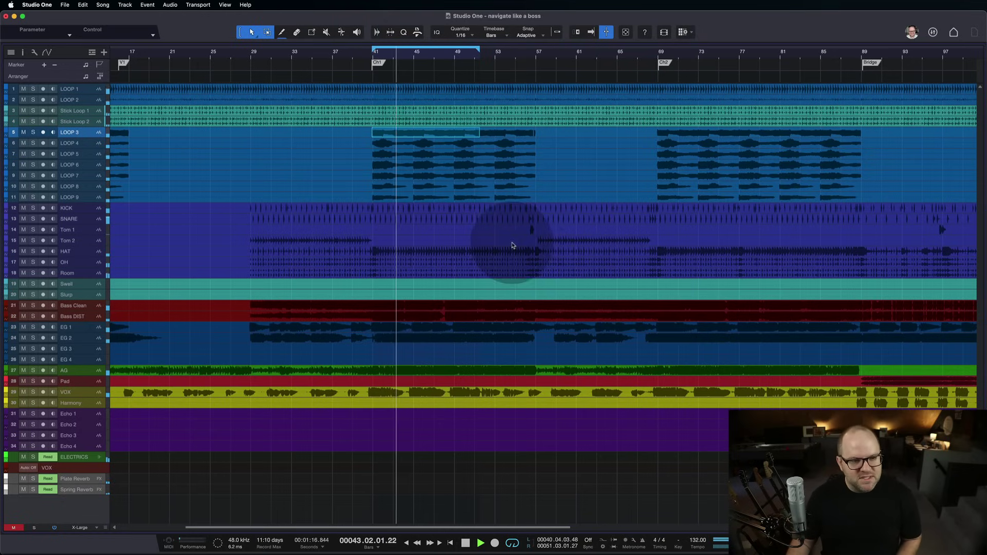
pyautogui.press('space')
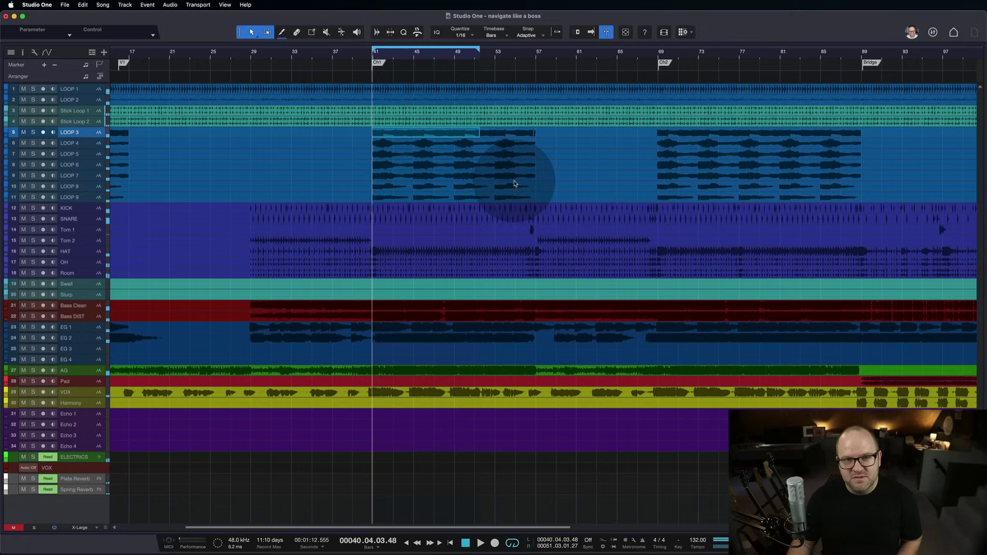
# Select the KICK event to set the loop range to its full length, and zoom out to the whole song
pyautogui.click(558, 210)
pyautogui.press('p')
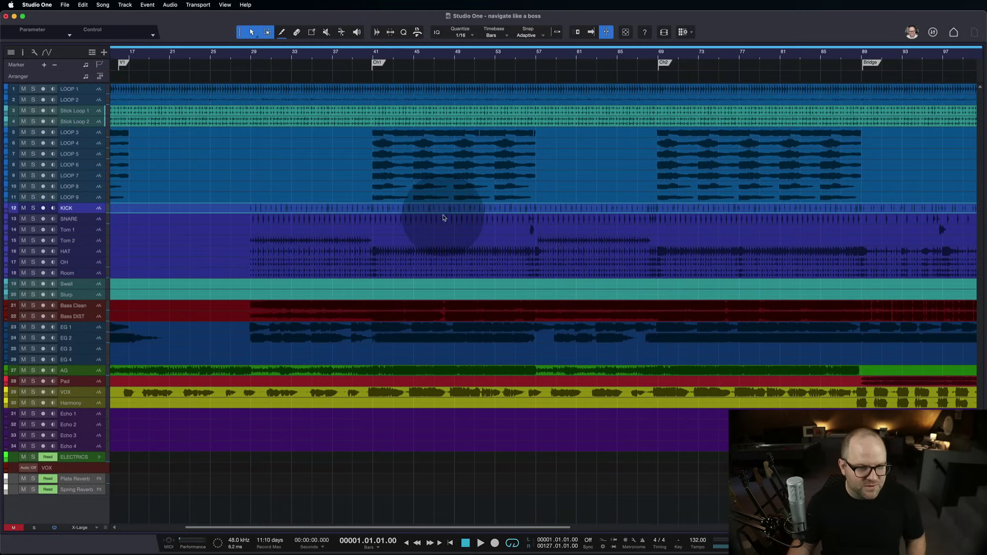
pyautogui.press('z')
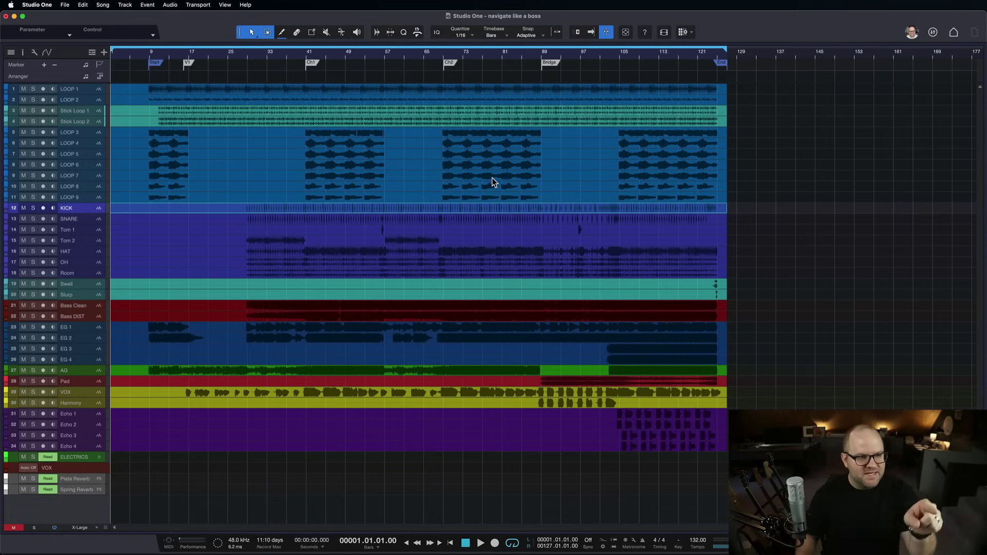
# Turn off looping and disable Loop Follows Selection for the transport
pyautogui.press('/')
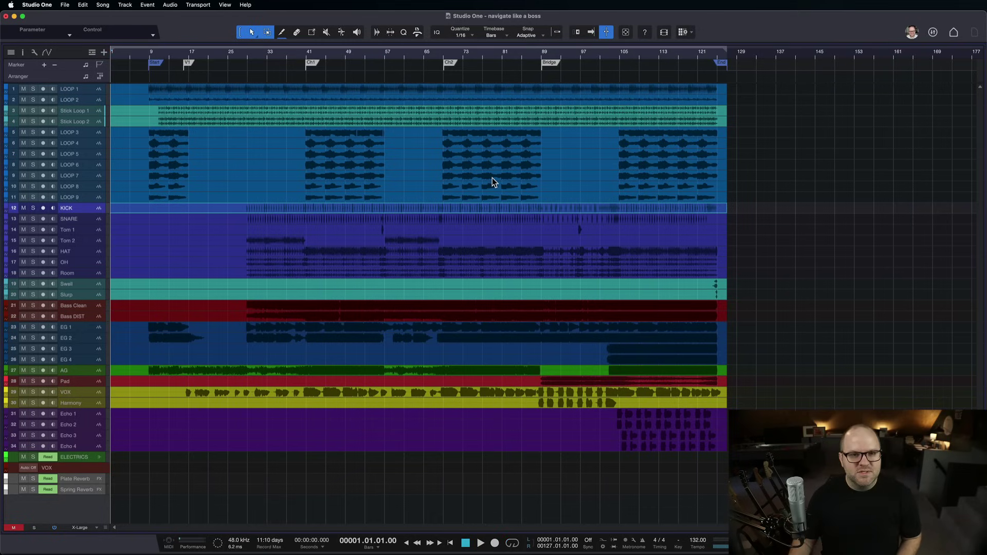
pyautogui.rightClick(465, 543)
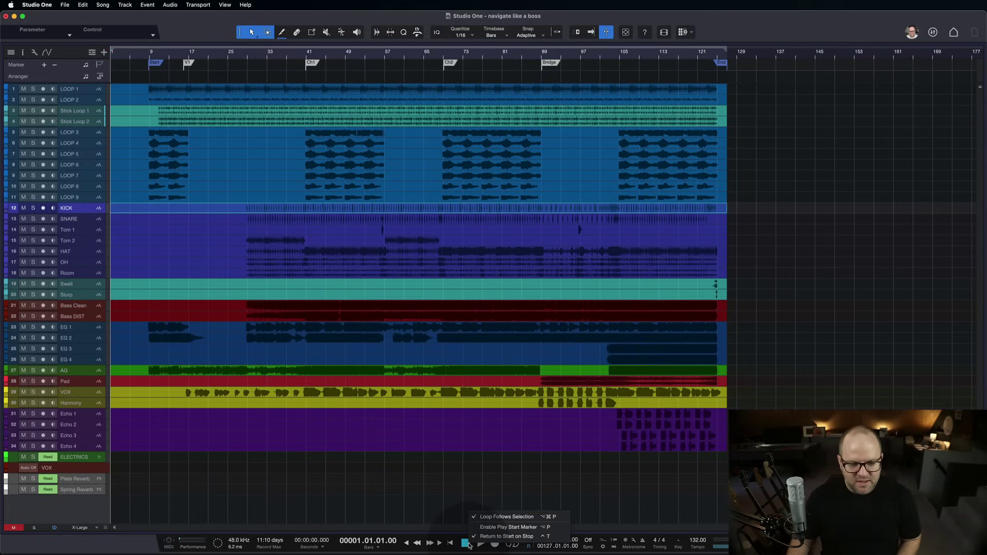
pyautogui.click(499, 518)
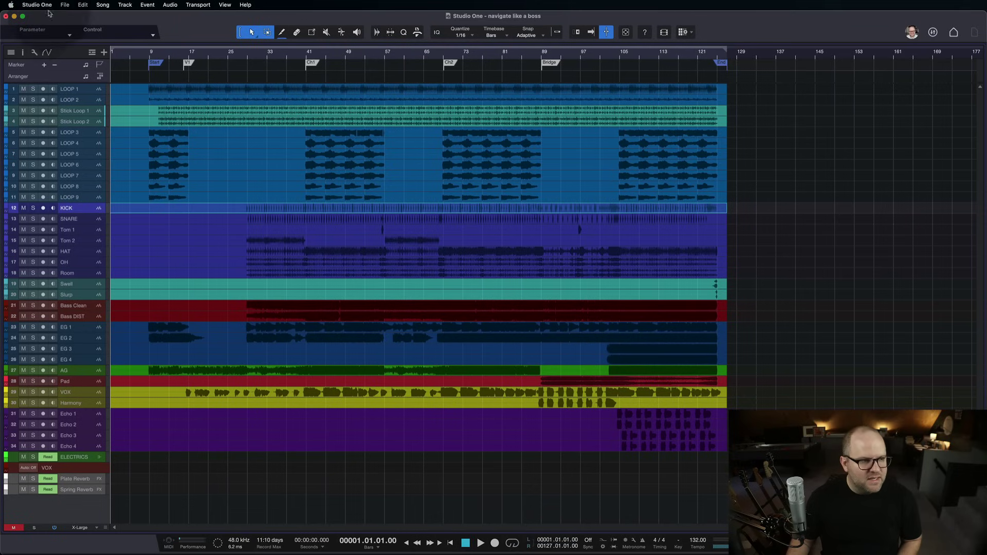
# Disable Cursor follows Edit Position in the arrangement's editing options and close the options
pyautogui.click(34, 52)
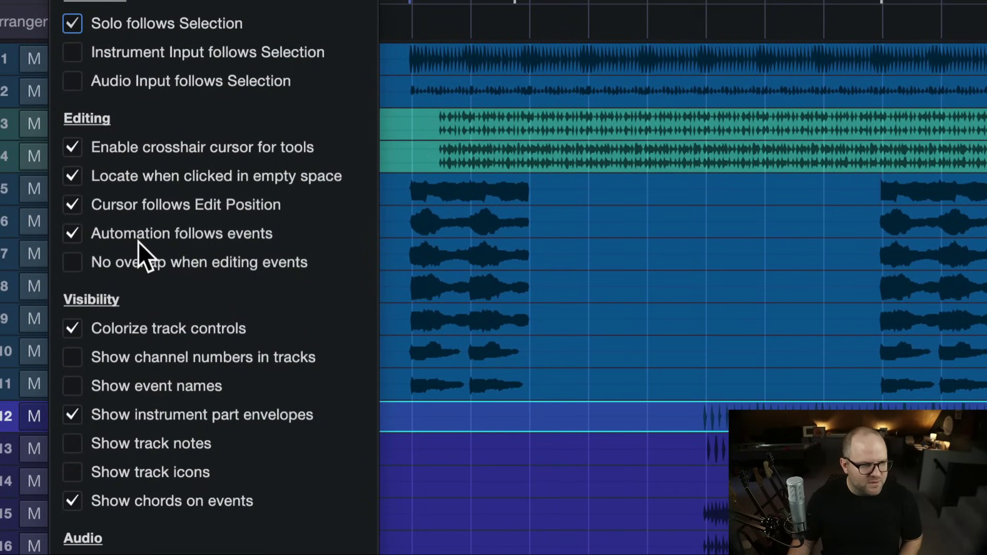
pyautogui.click(136, 206)
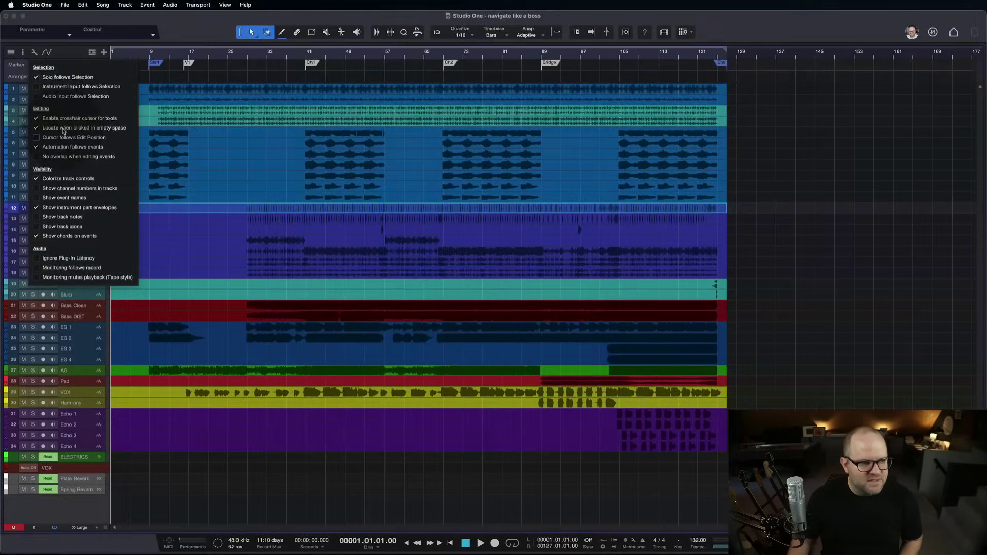
pyautogui.click(416, 291)
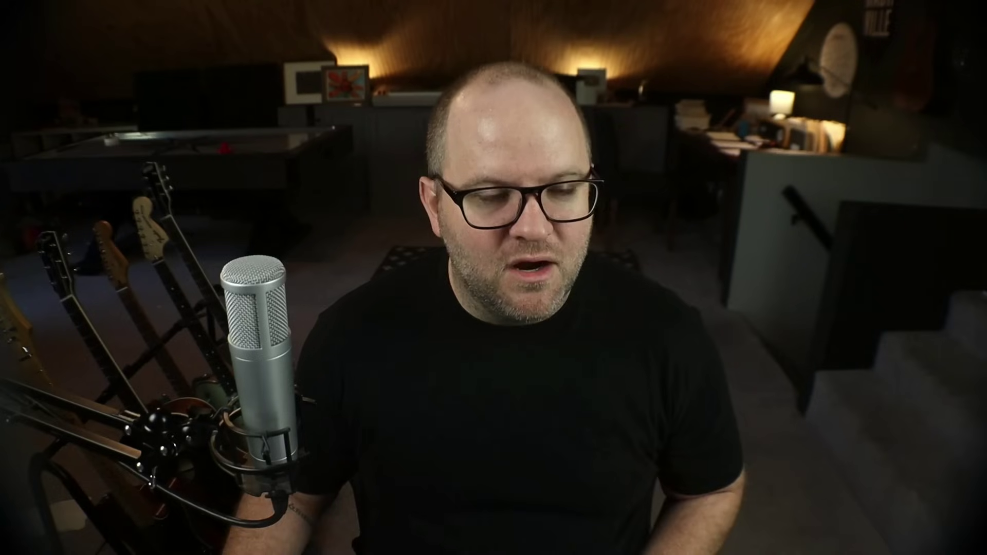